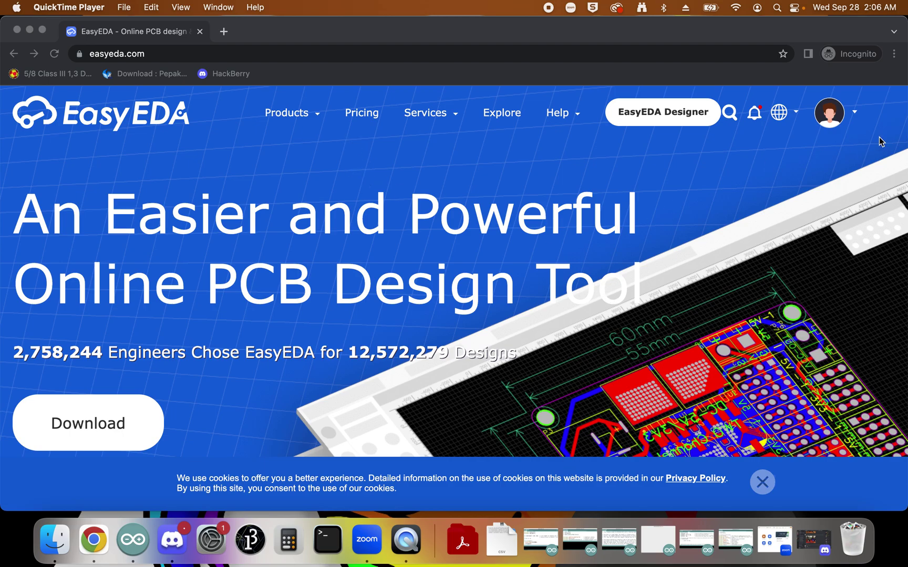
Launch the EasyEDA Designer online editor from easyeda.com in a new tab
{"action": "left_click", "coordinate": [853, 113]}
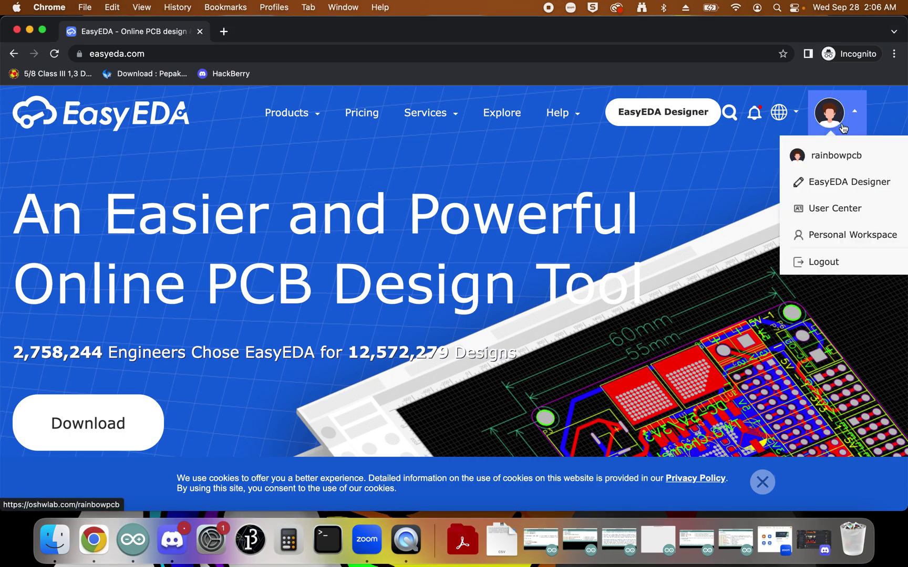
{"action": "left_click", "coordinate": [665, 119]}
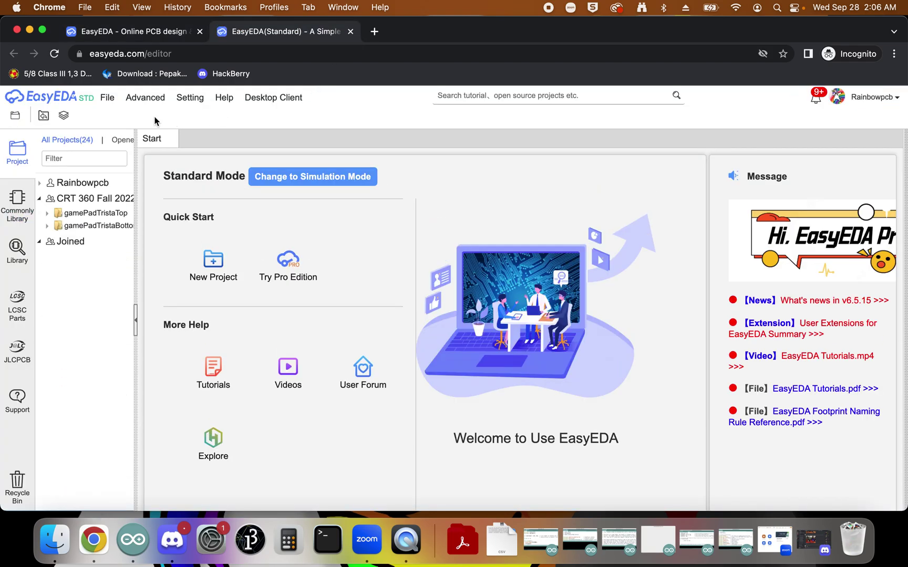
Create and save a new EasyEDA project titled HelloWorld from File > New > Project
{"action": "left_click", "coordinate": [109, 100]}
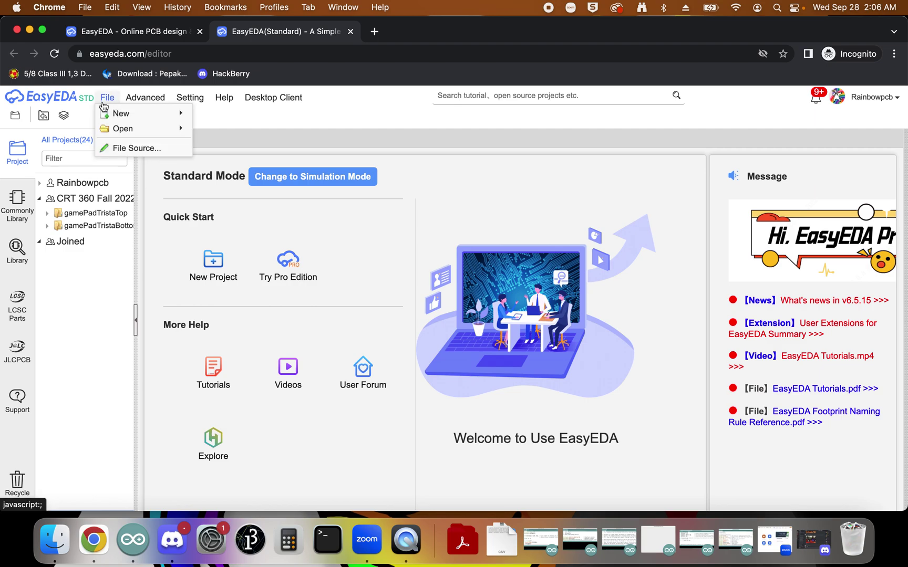
{"action": "mouse_move", "coordinate": [128, 116]}
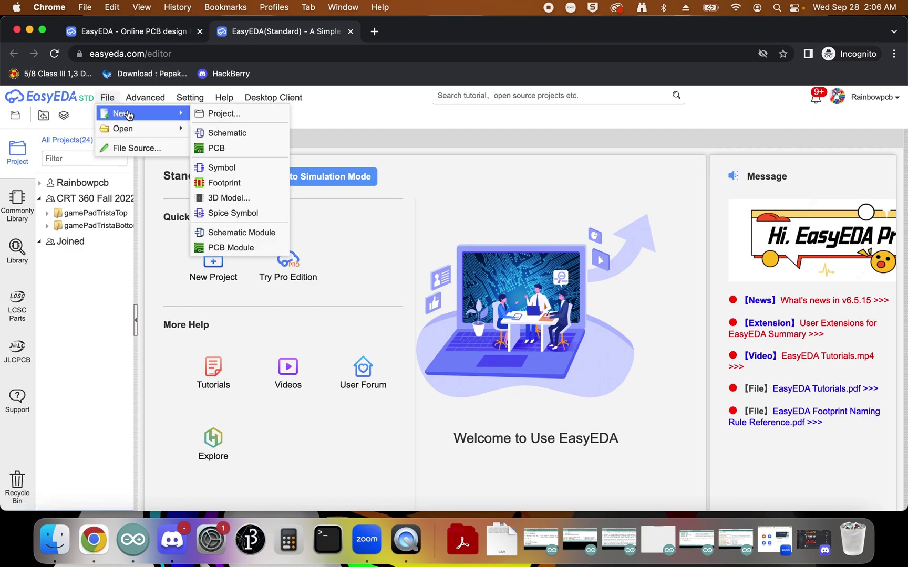
{"action": "left_click", "coordinate": [239, 115]}
{"action": "type", "text": "HelloWorld"}
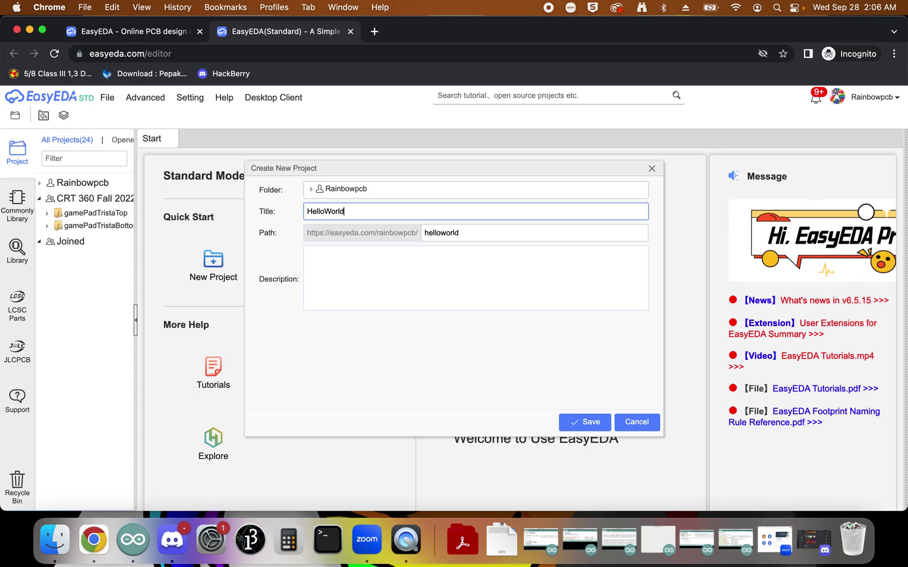
{"action": "left_click", "coordinate": [588, 424]}
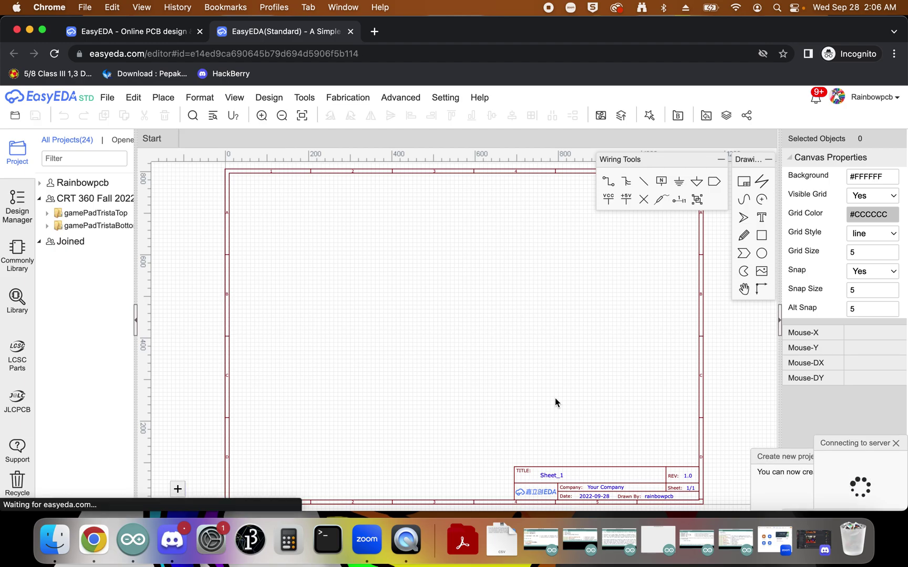
Change the title block's Sheet_1 title to Hello World
{"action": "double_click", "coordinate": [554, 476]}
{"action": "type", "text": "Hello"}
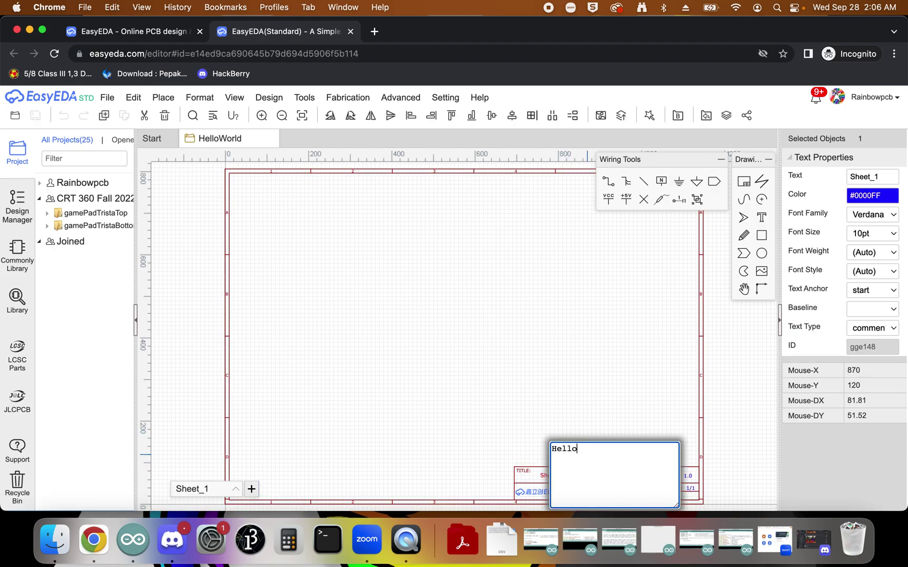
{"action": "type", "text": " World"}
{"action": "key", "text": "Return"}
Replace Your Company with the company name Rainbow PCB and save the sheet
{"action": "left_click", "coordinate": [603, 491]}
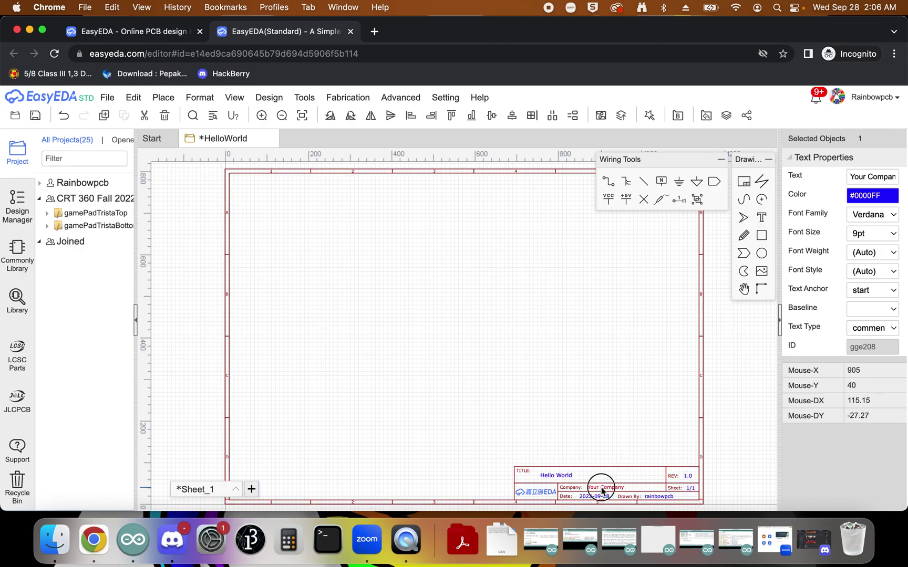
{"action": "double_click", "coordinate": [603, 490]}
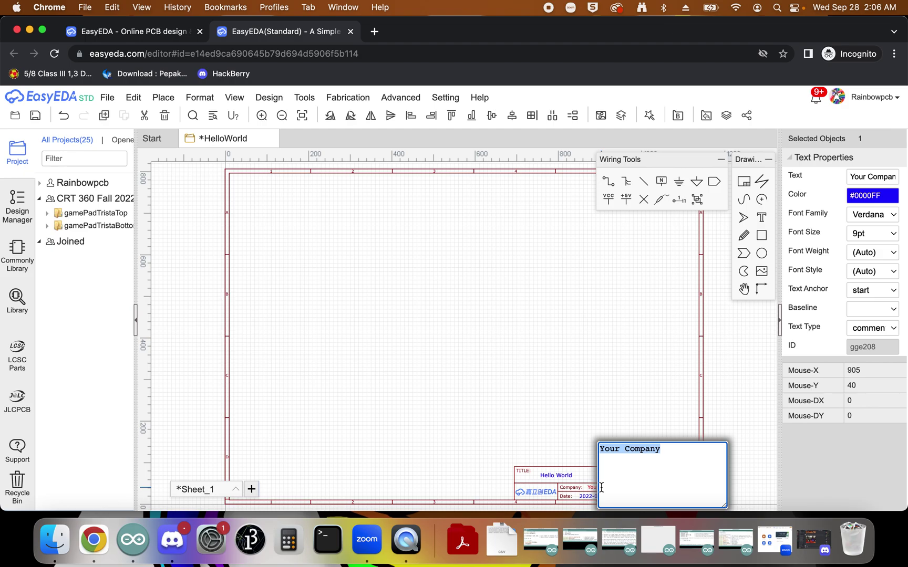
{"action": "type", "text": "Za"}
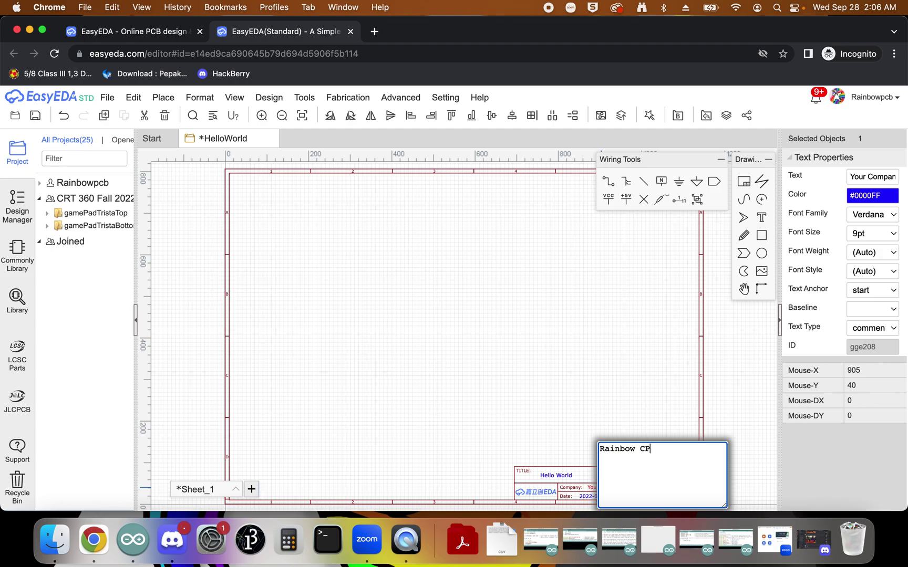
{"action": "type", "text": "B"}
{"action": "key", "text": "Return"}
{"action": "left_click", "coordinate": [575, 454]}
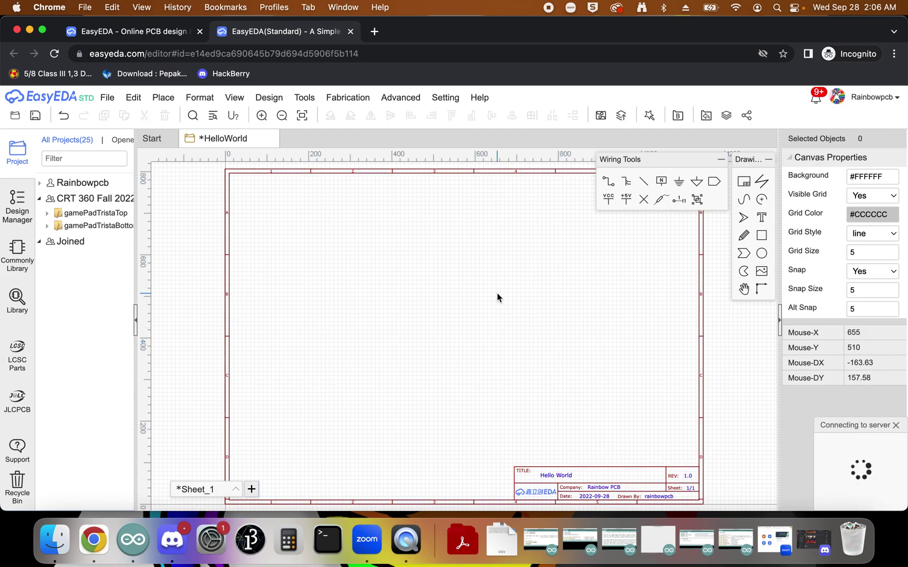
{"action": "left_click", "coordinate": [108, 98]}
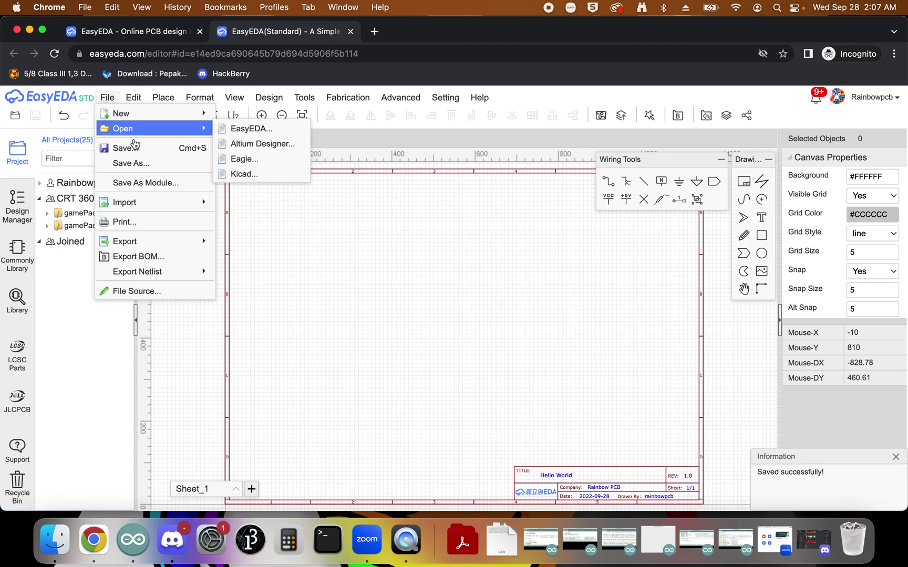
{"action": "left_click", "coordinate": [353, 267]}
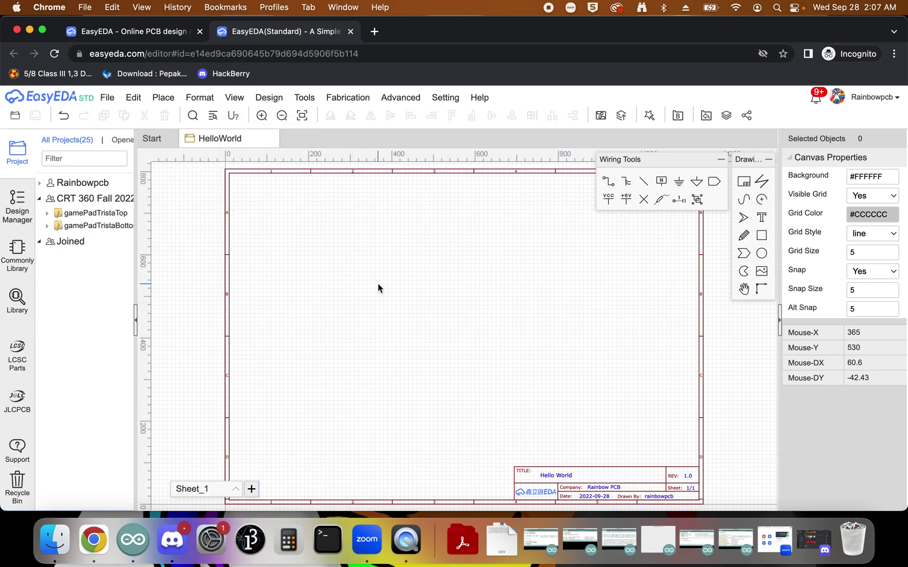
Open the Lab 6 assignment in Chrome and scroll down to its parts list
{"action": "key", "text": "ctrl+Up"}
{"action": "left_click", "coordinate": [383, 210]}
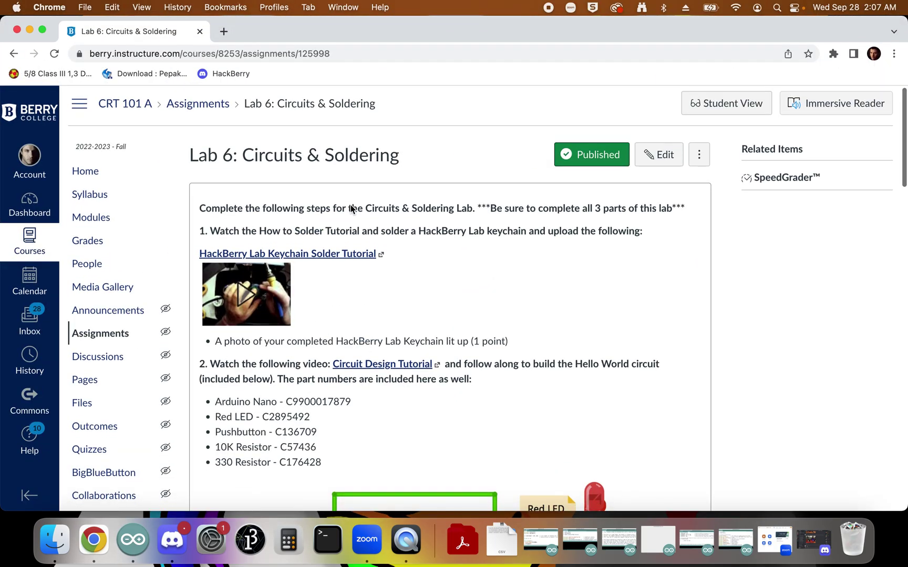
{"action": "scroll", "coordinate": [350, 205], "scroll_direction": "down", "scroll_amount": 3}
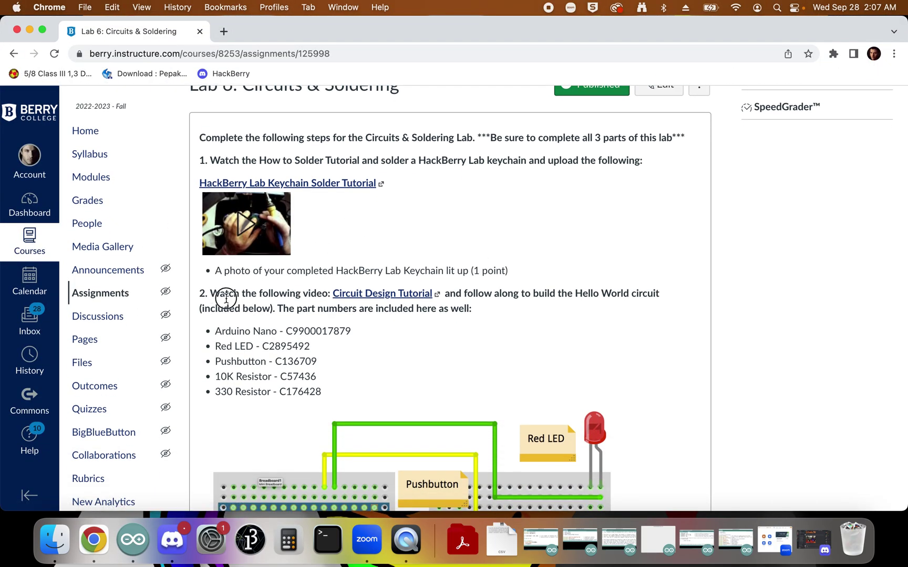
{"action": "left_click_drag", "start_coordinate": [211, 294], "coordinate": [304, 331]}
{"action": "scroll", "coordinate": [310, 328], "scroll_direction": "down", "scroll_amount": 1}
{"action": "left_click", "coordinate": [313, 326]}
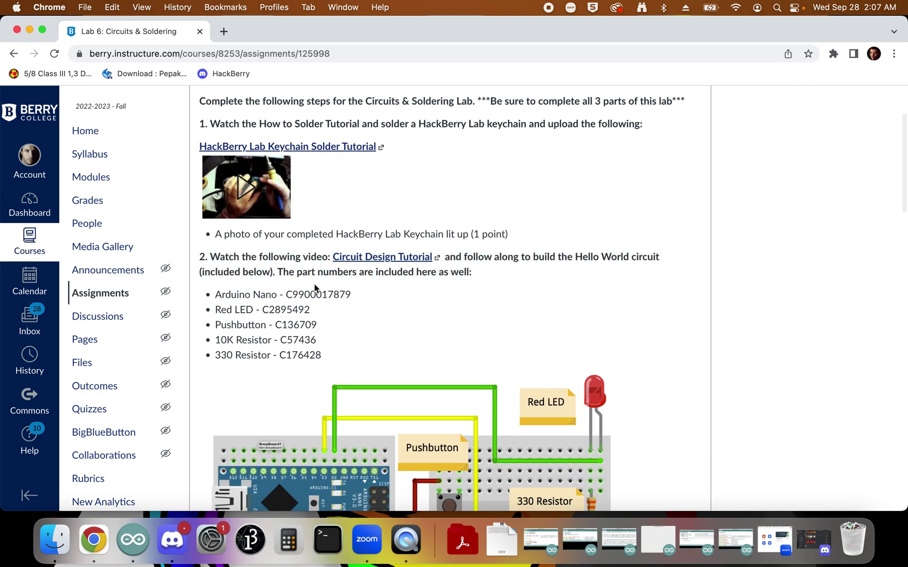
{"action": "scroll", "coordinate": [279, 310], "scroll_direction": "down", "scroll_amount": 4}
{"action": "scroll", "coordinate": [278, 313], "scroll_direction": "down", "scroll_amount": 1}
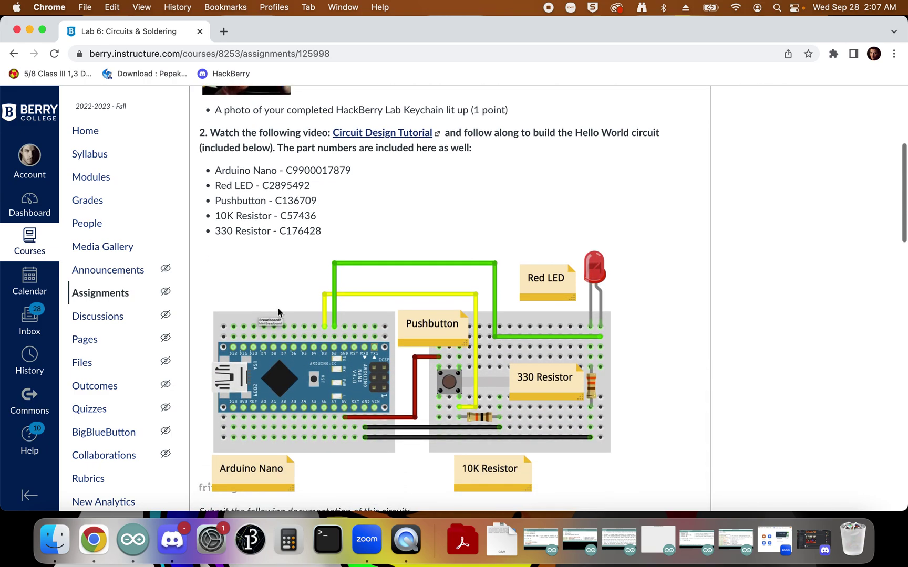
{"action": "scroll", "coordinate": [359, 357], "scroll_direction": "down", "scroll_amount": 1}
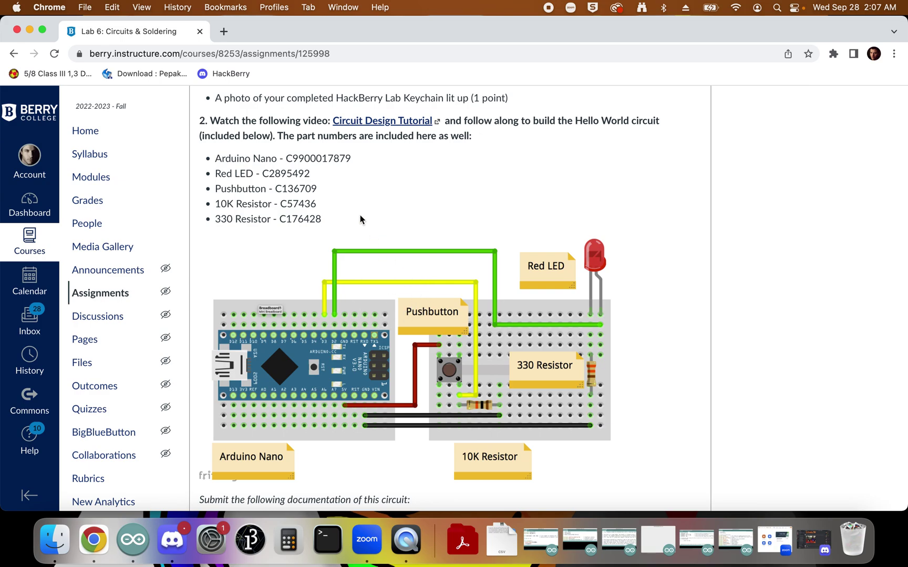
{"action": "left_click_drag", "start_coordinate": [217, 159], "coordinate": [336, 222]}
{"action": "left_click", "coordinate": [337, 222]}
{"action": "double_click", "coordinate": [308, 158]}
{"action": "key", "text": "super+c"}
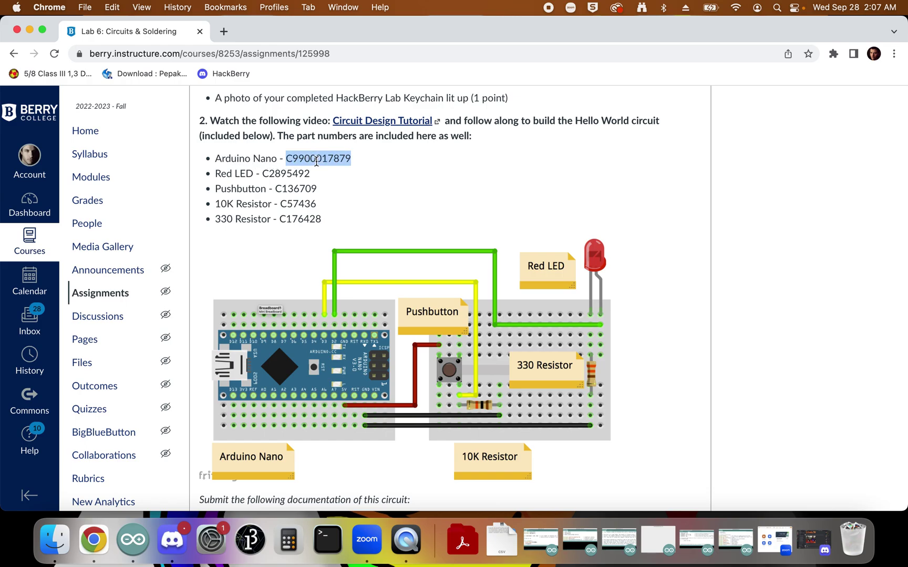
{"action": "key", "text": "ctrl+Up"}
{"action": "left_click", "coordinate": [376, 192]}
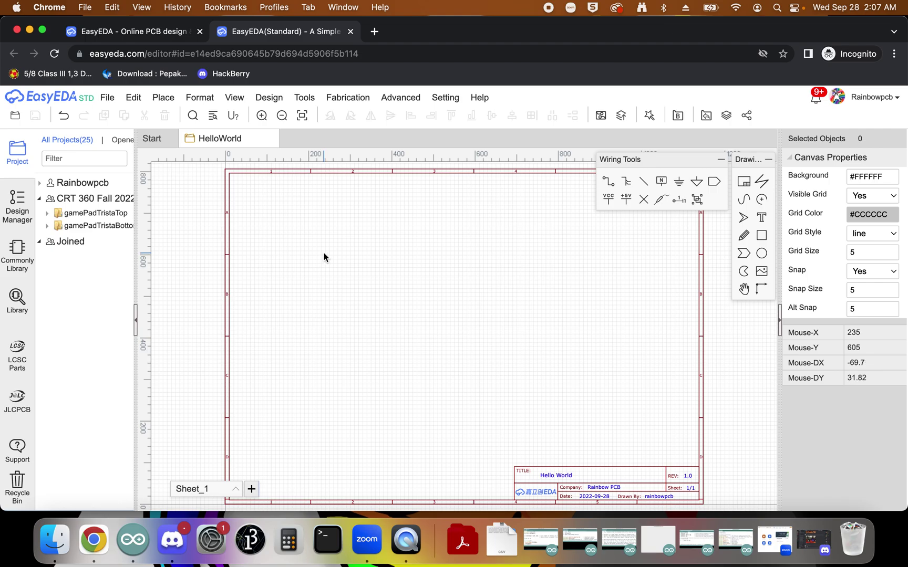
{"action": "key", "text": "shift+f"}
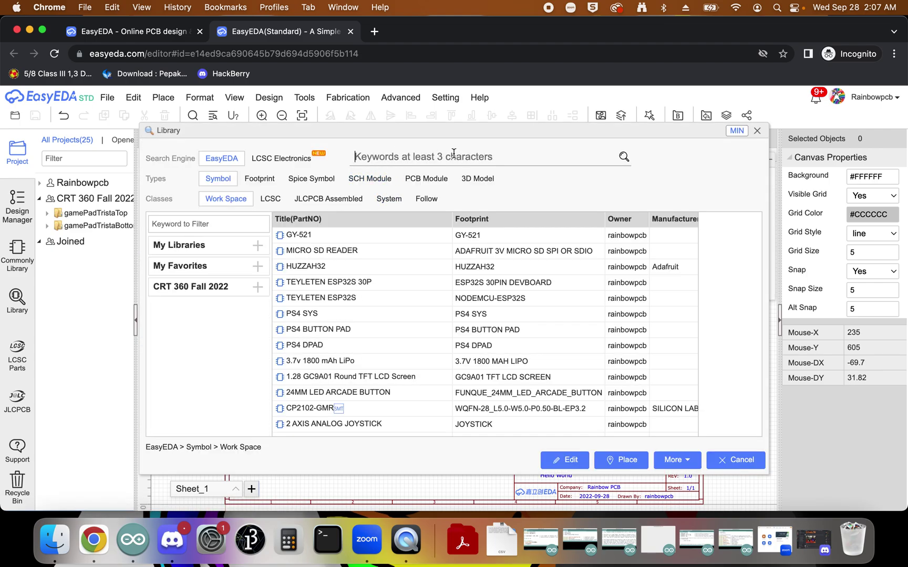
{"action": "key", "text": "super+v"}
{"action": "key", "text": "Return"}
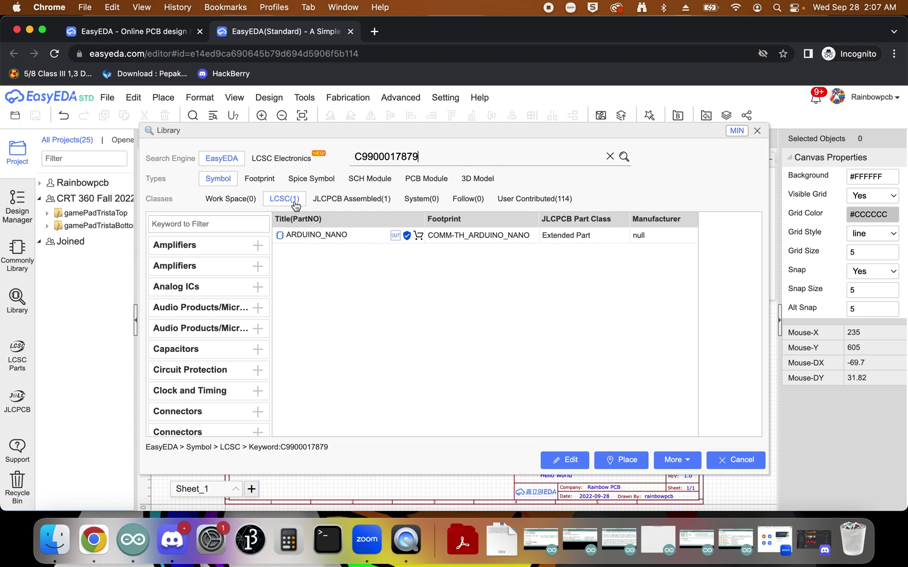
{"action": "left_click", "coordinate": [453, 239]}
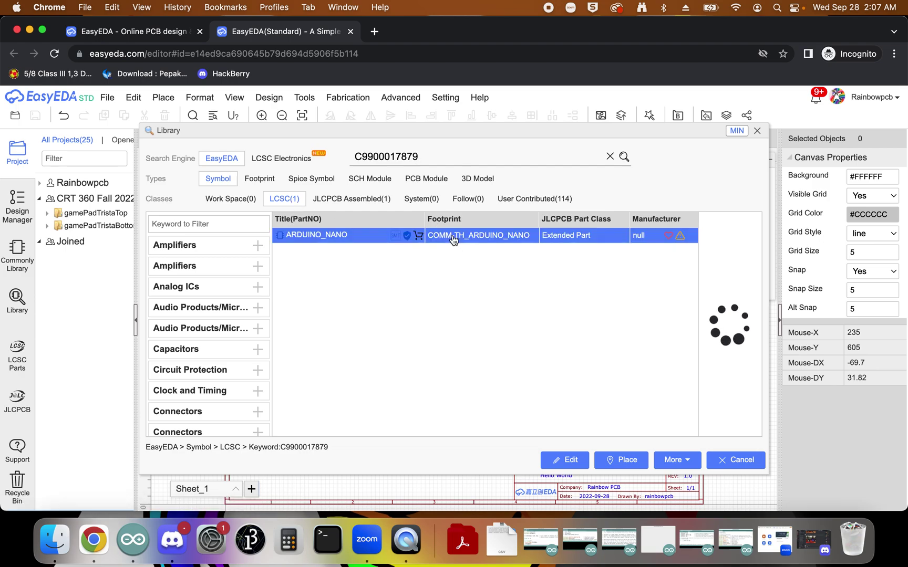
{"action": "left_click", "coordinate": [620, 461]}
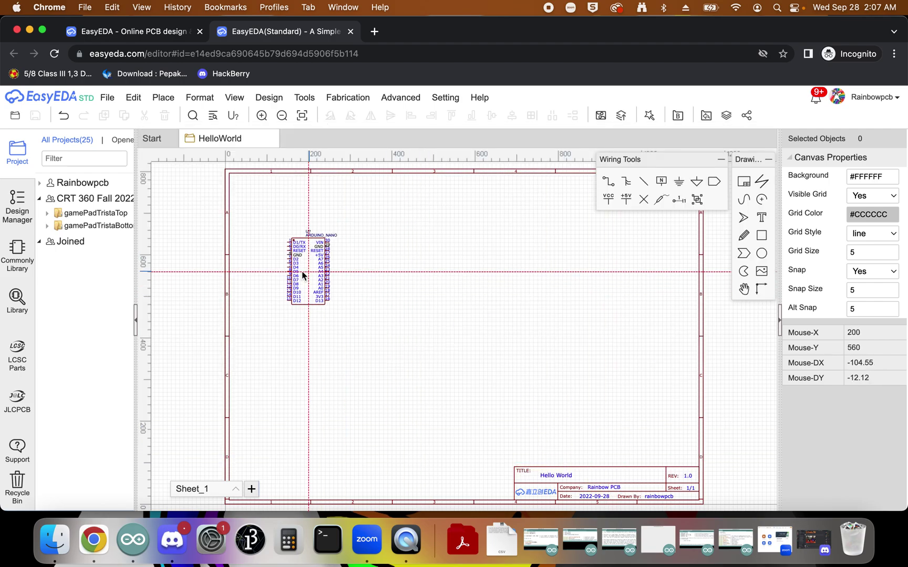
{"action": "left_click", "coordinate": [302, 272]}
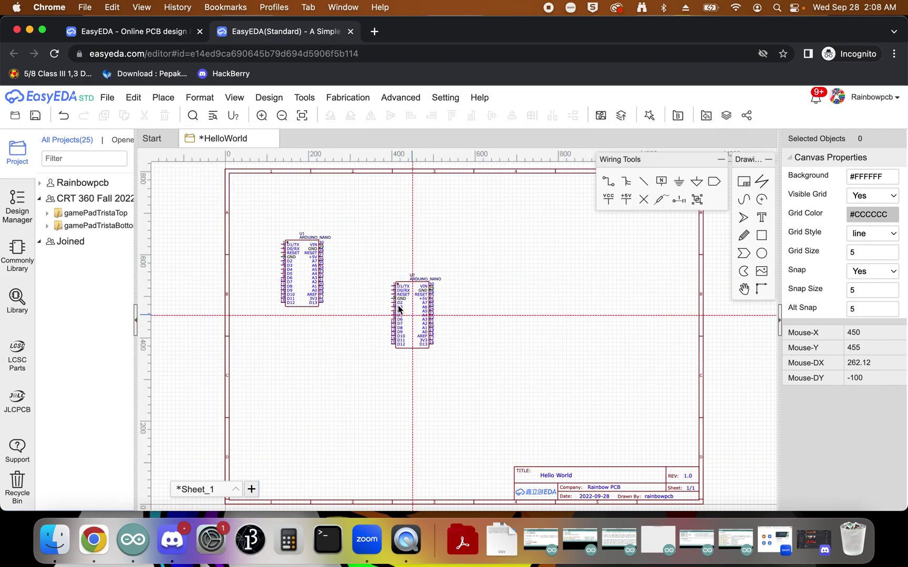
{"action": "key", "text": "Escape"}
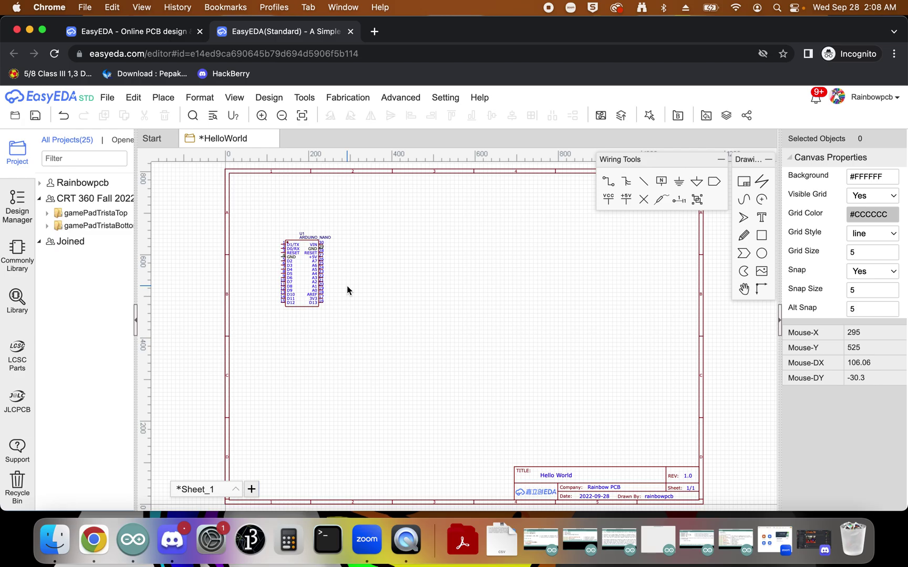
{"action": "key", "text": "ctrl+Up"}
Copy the red LED part number C2895492 from the Lab 6 parts list
{"action": "left_click", "coordinate": [375, 222]}
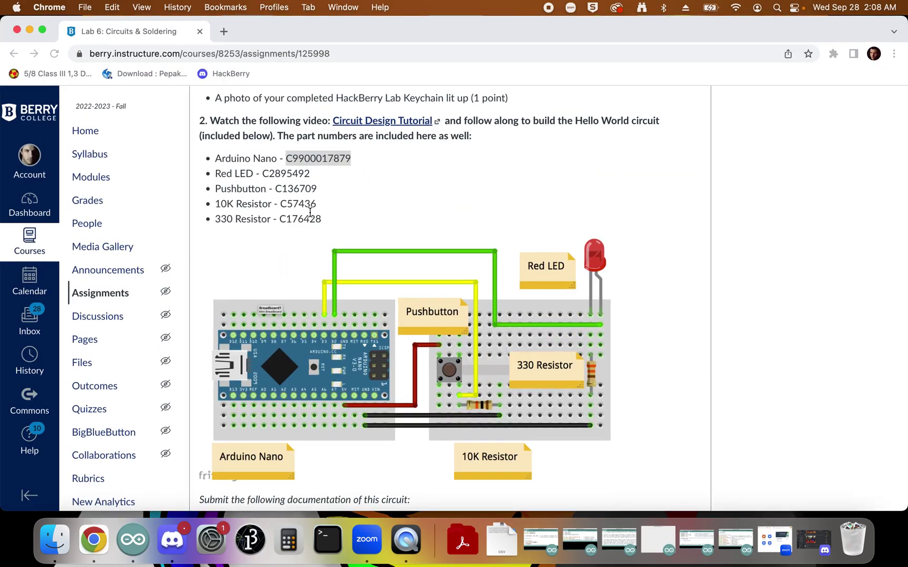
{"action": "double_click", "coordinate": [289, 175]}
{"action": "key", "text": "super+c"}
{"action": "key", "text": "ctrl+Up"}
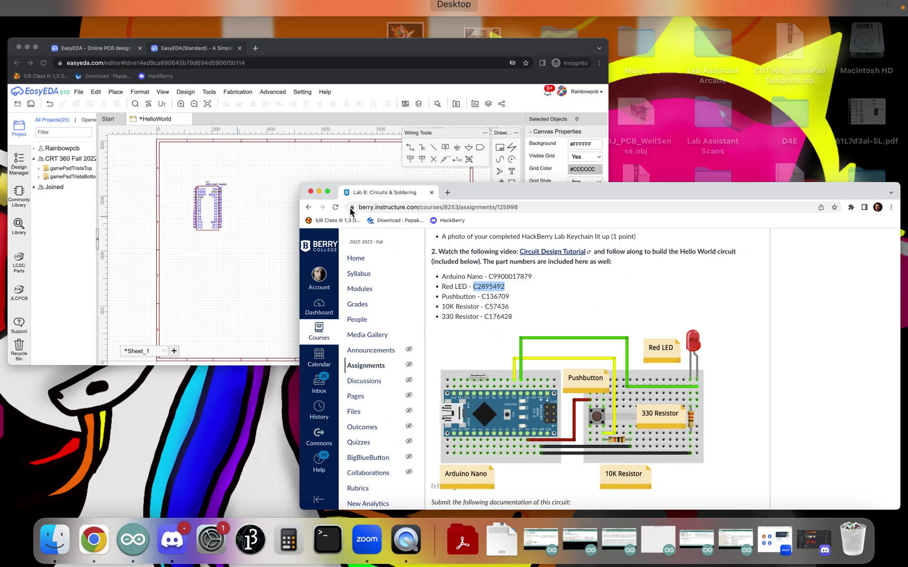
{"action": "left_click", "coordinate": [336, 213]}
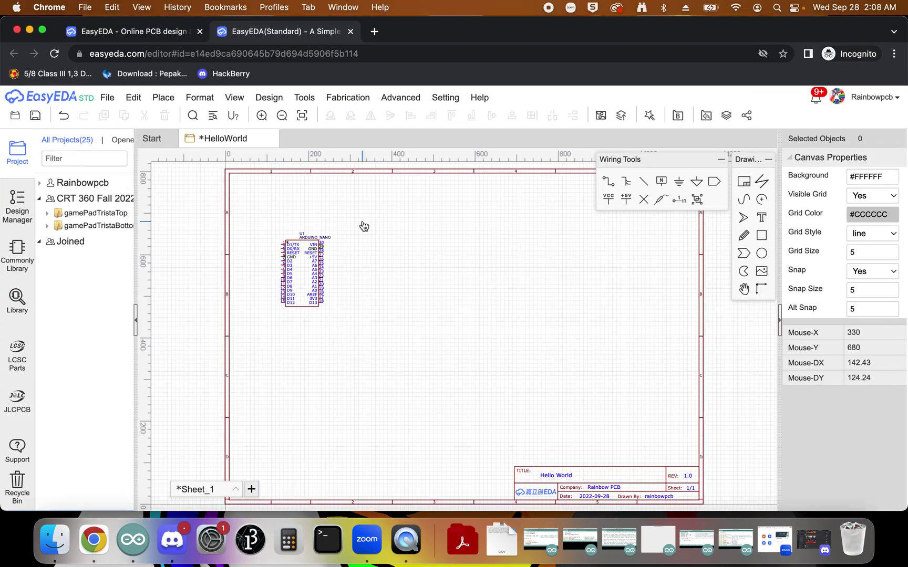
Search the library for C2895492 and place the XL-502SURD LED as LED1 beside U1
{"action": "key", "text": "shift+f"}
{"action": "double_click", "coordinate": [397, 156]}
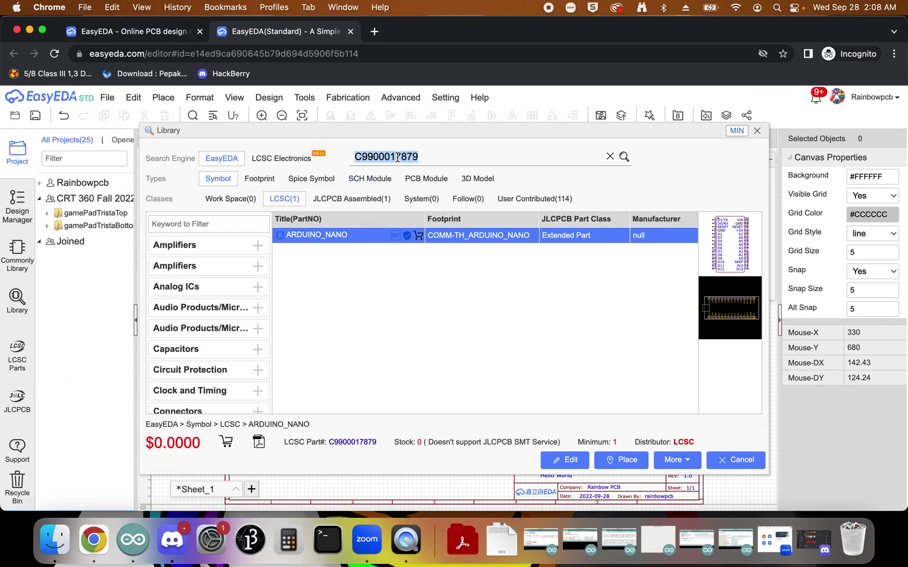
{"action": "key", "text": "super+v"}
{"action": "key", "text": "Return"}
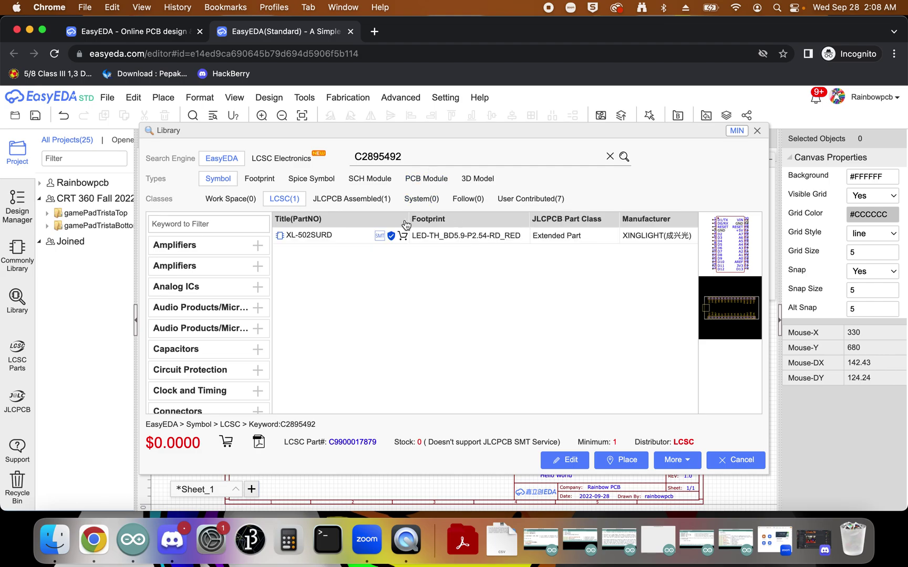
{"action": "left_click", "coordinate": [334, 239]}
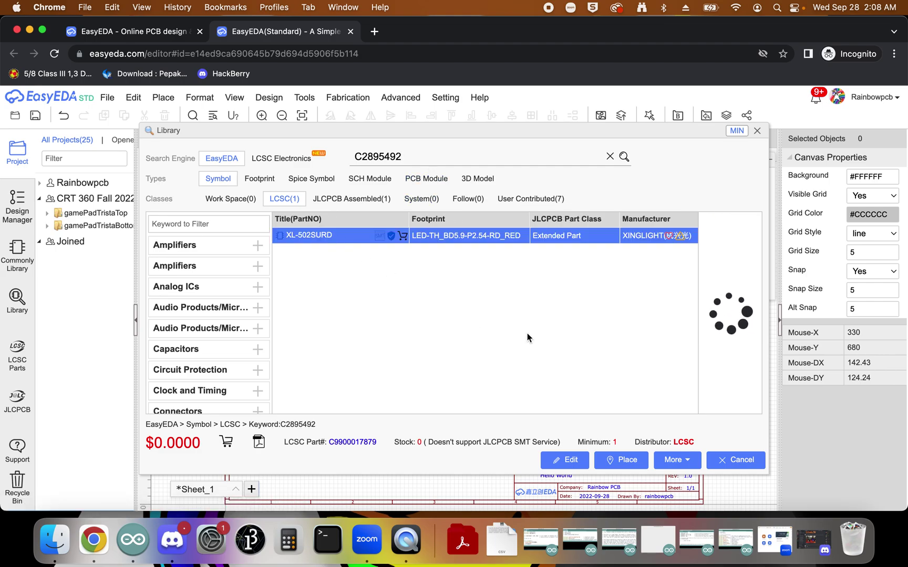
{"action": "left_click", "coordinate": [621, 460]}
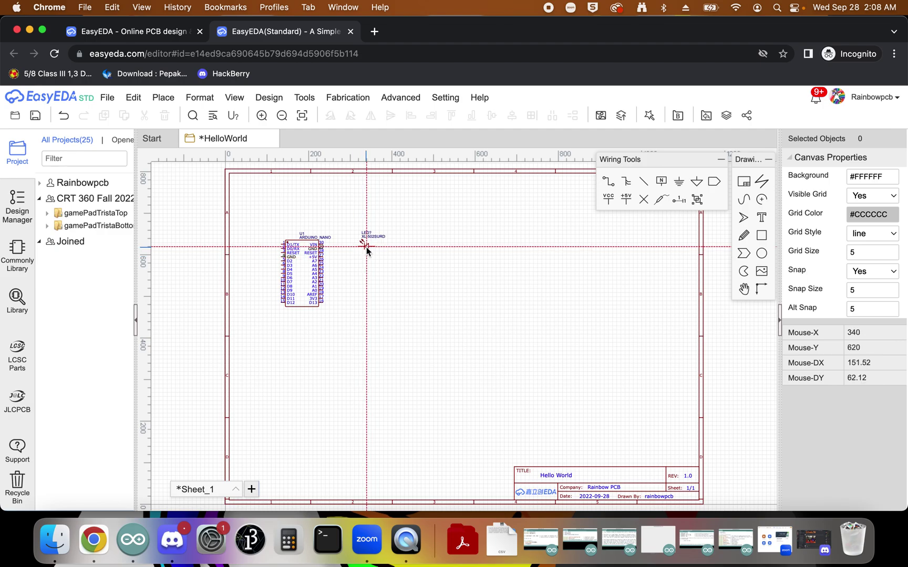
{"action": "left_click", "coordinate": [367, 247]}
{"action": "key", "text": "Escape"}
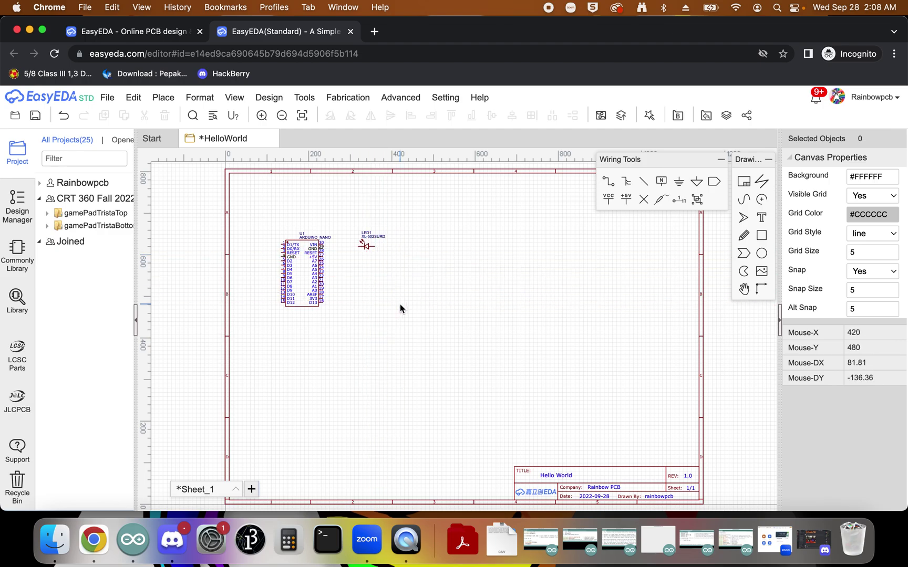
{"action": "key", "text": "ctrl+Up"}
{"action": "left_click", "coordinate": [303, 201]}
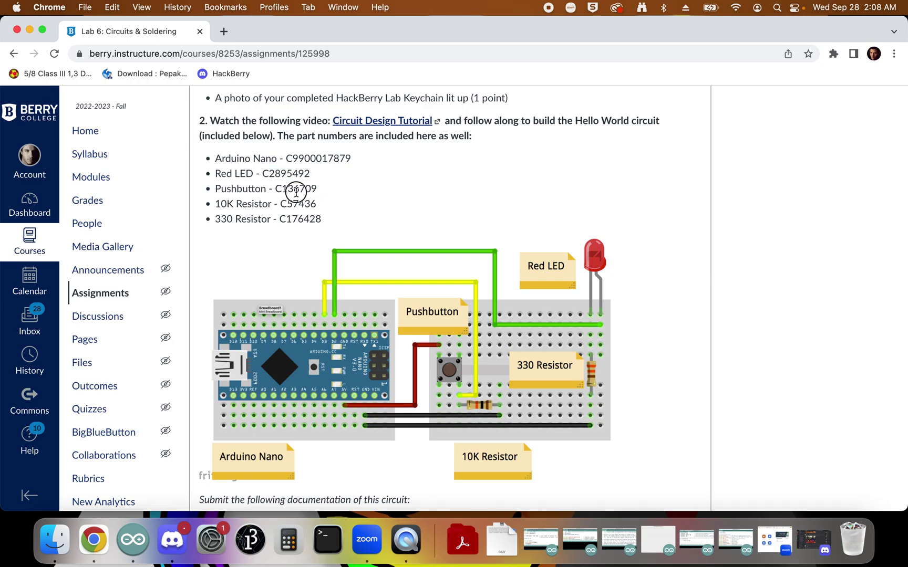
Copy the pushbutton part number C136709 from the Lab 6 parts list
{"action": "double_click", "coordinate": [296, 189]}
{"action": "key", "text": "ctrl+c"}
{"action": "key", "text": "ctrl+Up"}
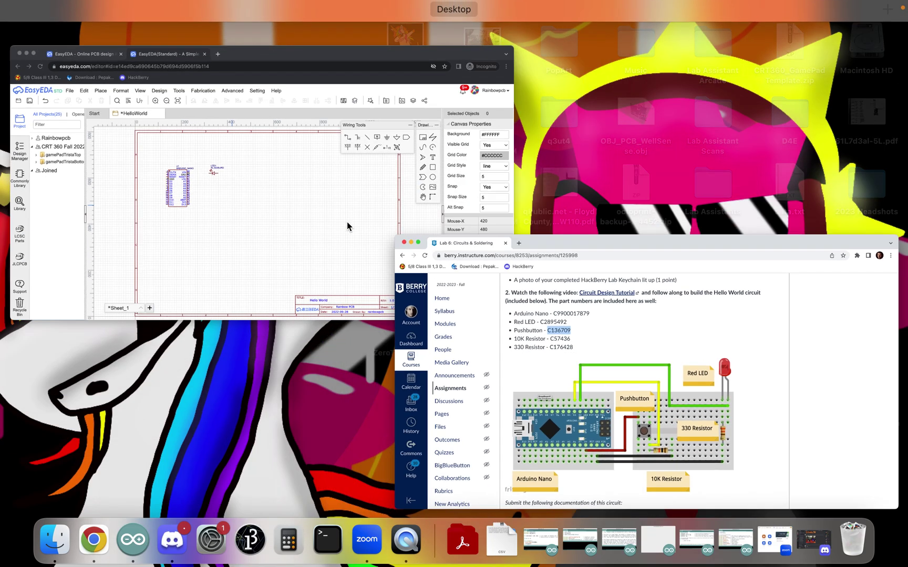
{"action": "left_click", "coordinate": [283, 191]}
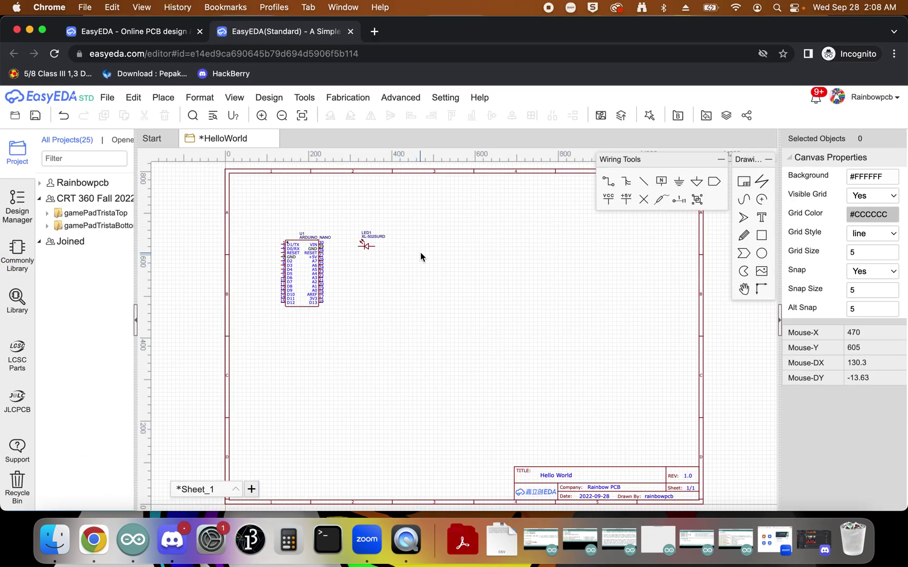
Search for C136709 and place the K2-1103DP-C4SW-04 switch as SW1 below the LED
{"action": "key", "text": "shift+f"}
{"action": "double_click", "coordinate": [427, 155]}
{"action": "key", "text": "ctrl+v"}
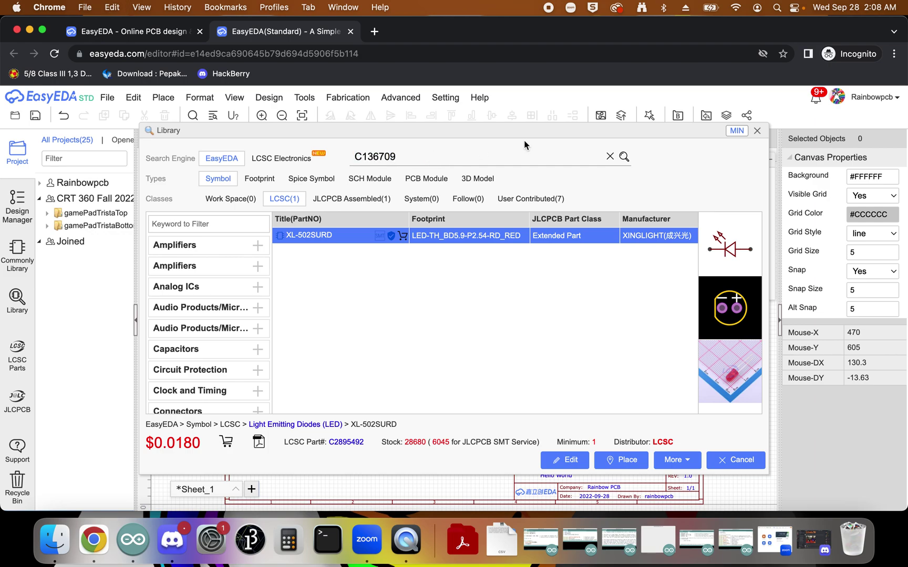
{"action": "left_click", "coordinate": [624, 156]}
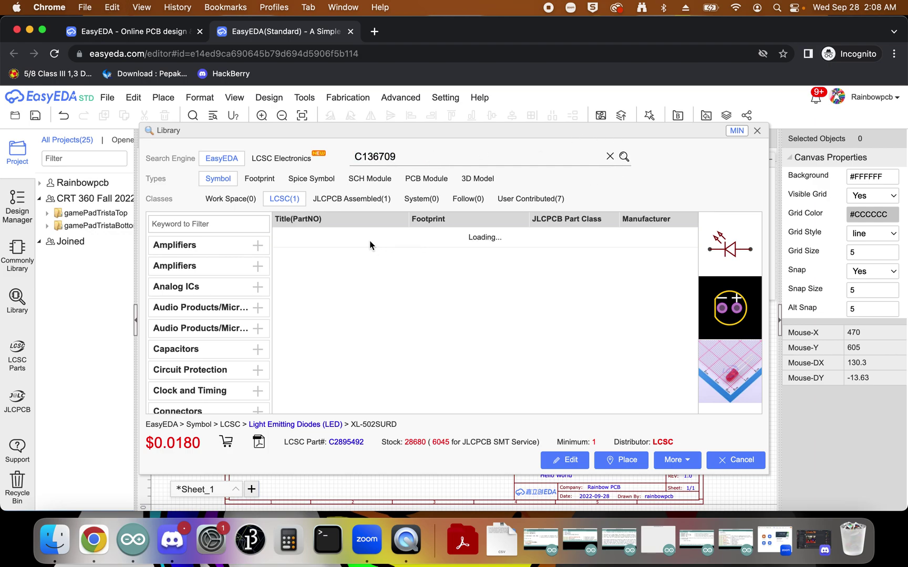
{"action": "left_click", "coordinate": [355, 236]}
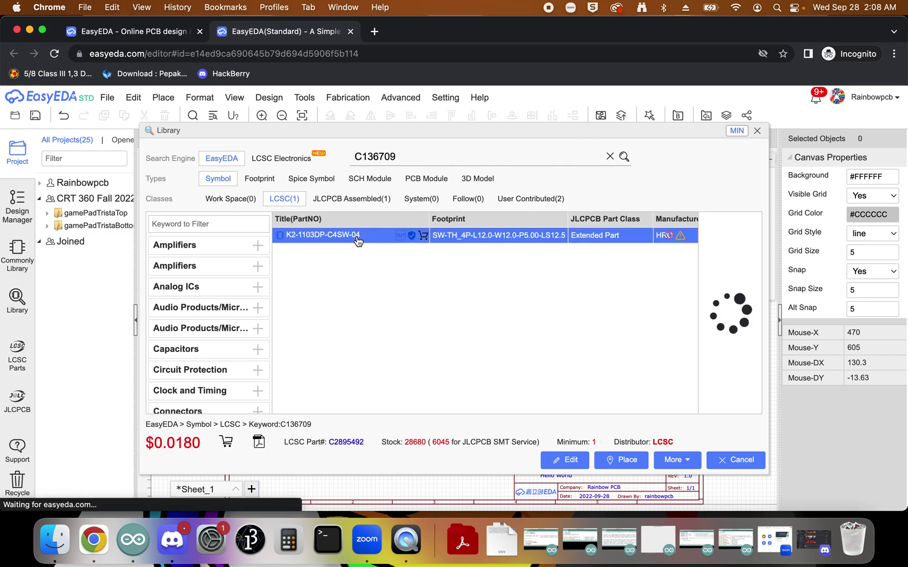
{"action": "left_click", "coordinate": [621, 460]}
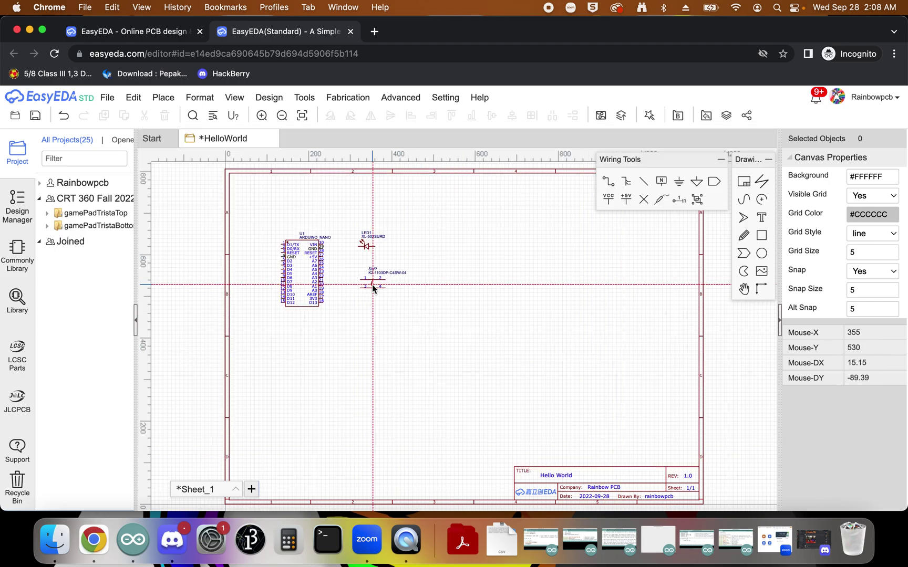
{"action": "left_click", "coordinate": [372, 285]}
{"action": "key", "text": "Escape"}
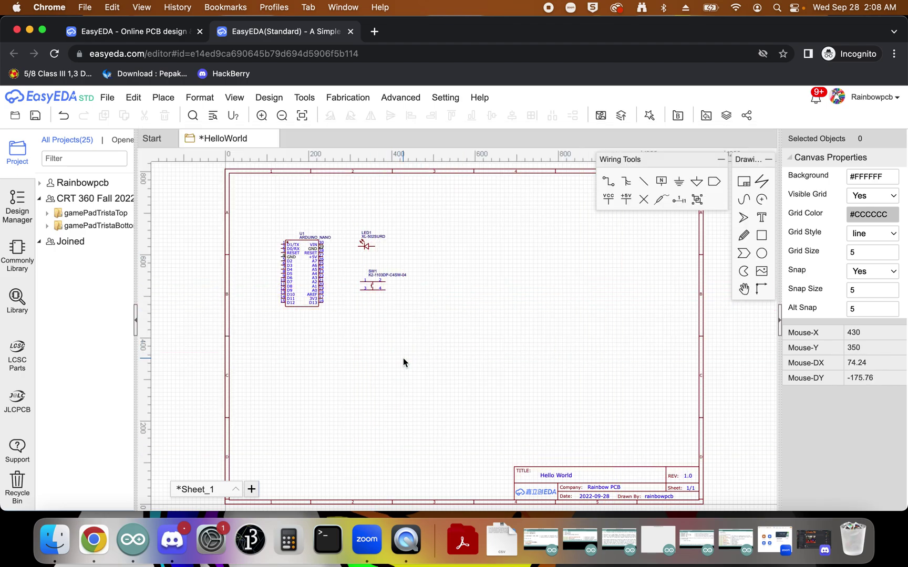
Copy the 10K resistor part number C57436 from the Lab 6 parts list
{"action": "key", "text": "ctrl+Up"}
{"action": "left_click", "coordinate": [349, 256]}
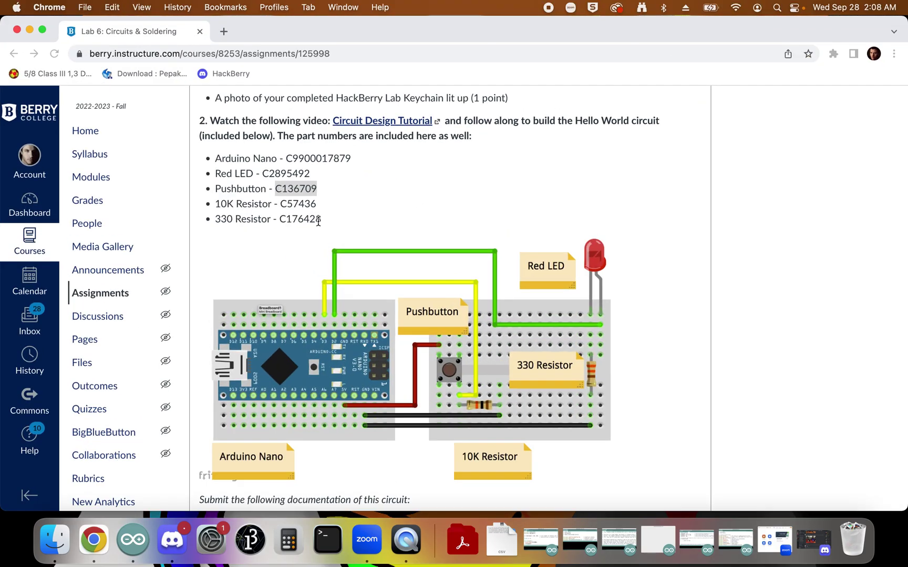
{"action": "double_click", "coordinate": [304, 204]}
{"action": "key", "text": "super+c"}
{"action": "key", "text": "ctrl+Up"}
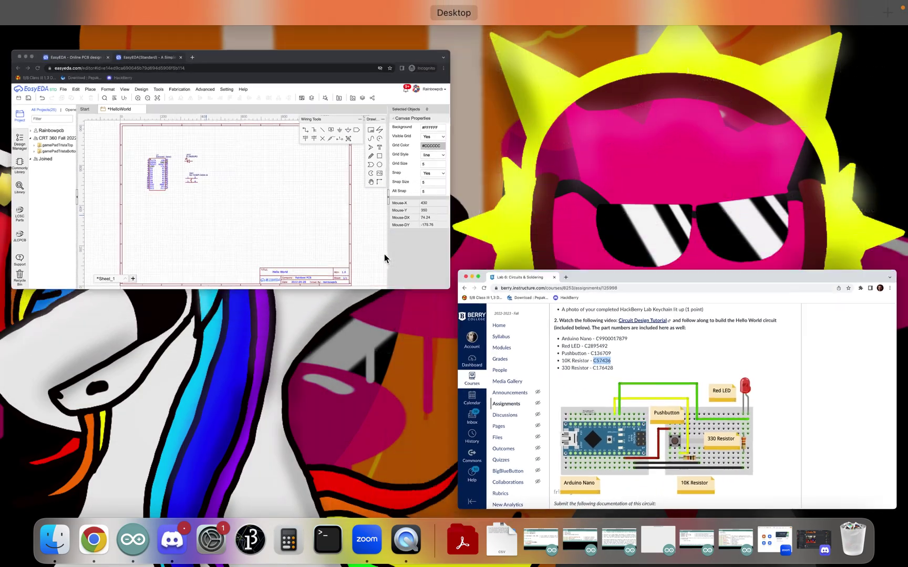
{"action": "left_click", "coordinate": [384, 254]}
Search for C57436 and place the MFR0W4F1002A50 10K resistor as R1 below the switch
{"action": "key", "text": "shift+f"}
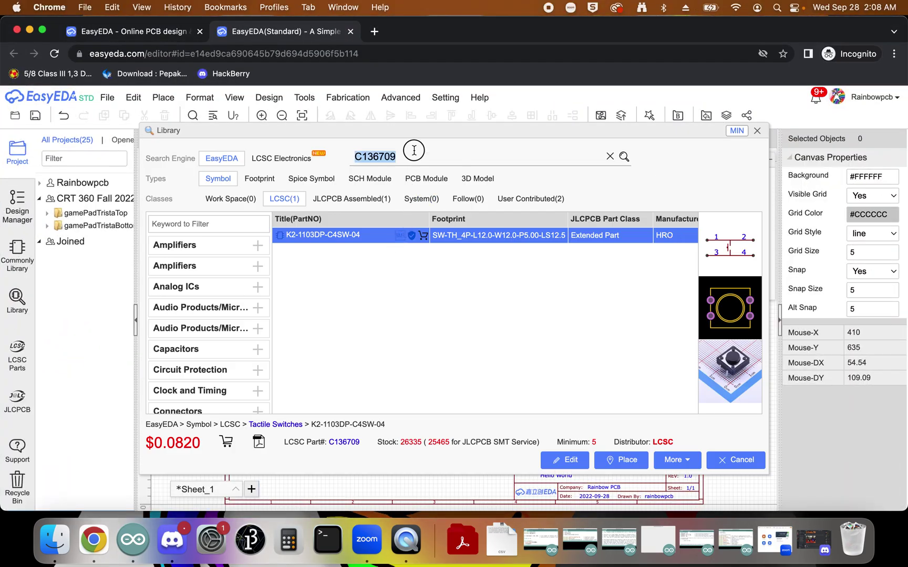
{"action": "key", "text": "super+v"}
{"action": "key", "text": "super+a"}
{"action": "key", "text": "super+v"}
{"action": "key", "text": "Return"}
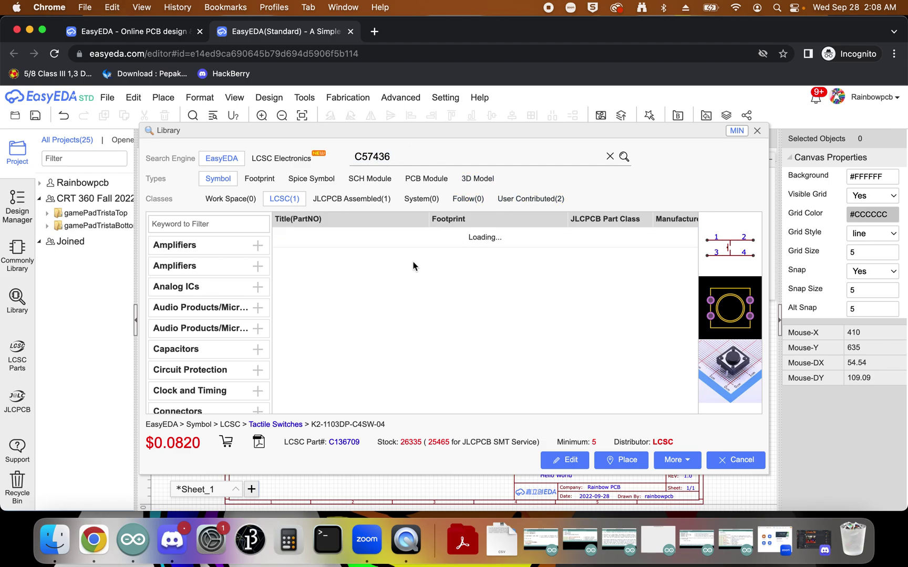
{"action": "left_click", "coordinate": [374, 241]}
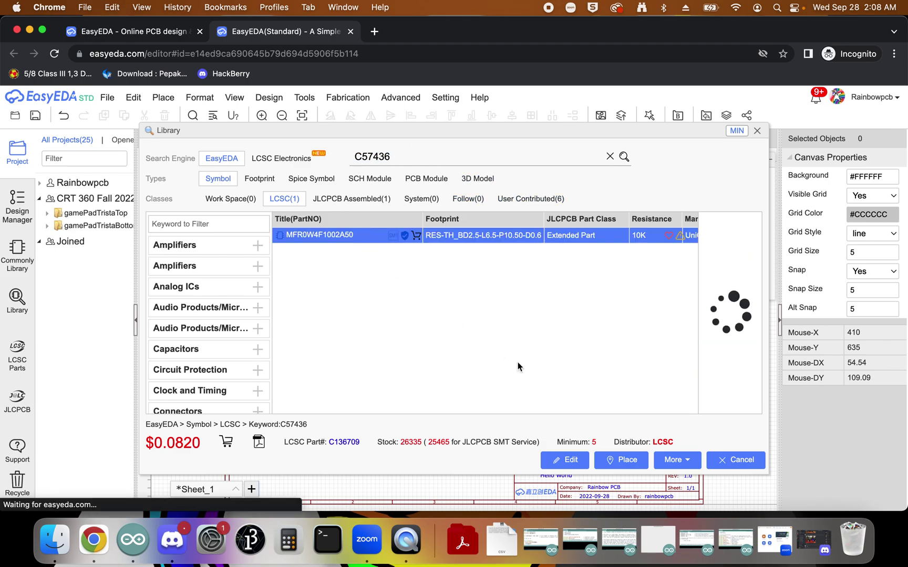
{"action": "left_click", "coordinate": [621, 460]}
{"action": "left_click", "coordinate": [366, 318]}
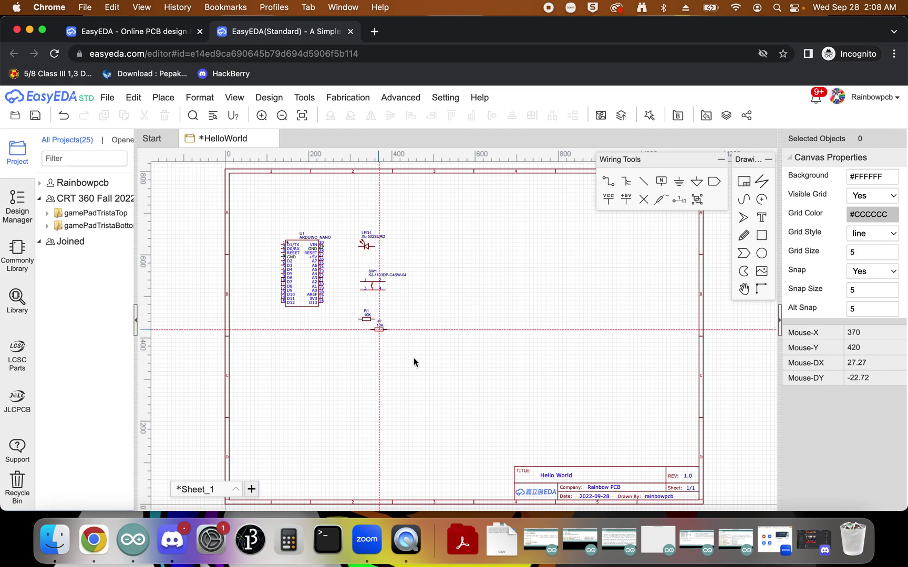
{"action": "key", "text": "Escape"}
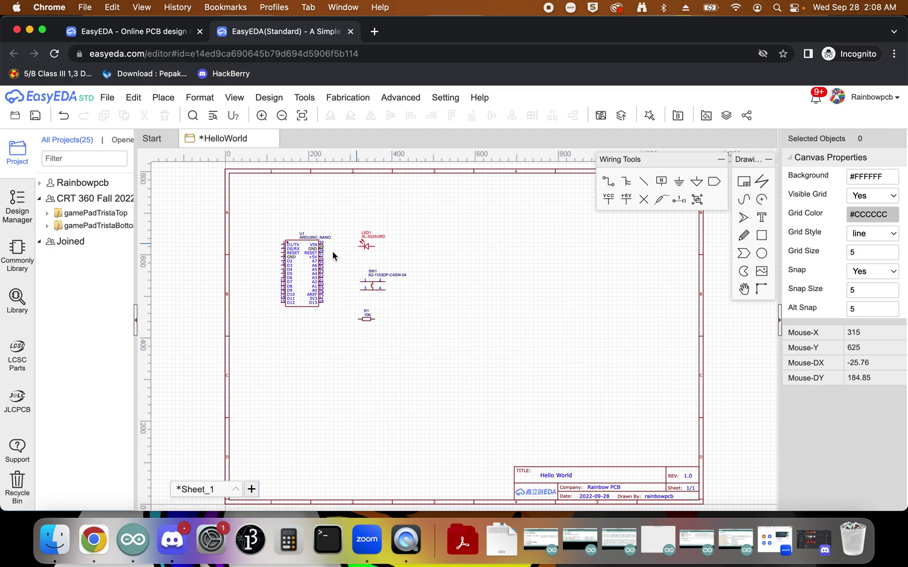
Copy the 330 resistor part number C176428 from the Lab 6 parts list
{"action": "key", "text": "ctrl+Up"}
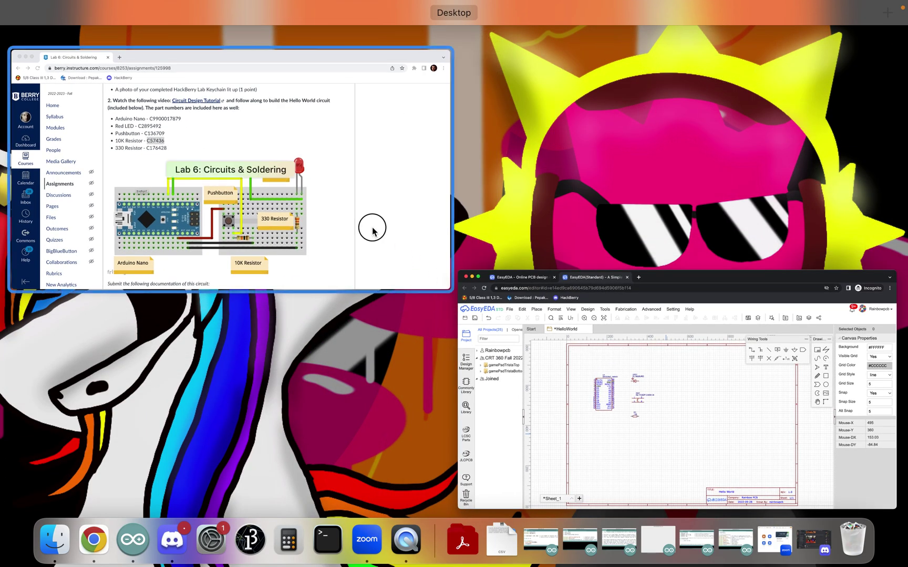
{"action": "left_click", "coordinate": [371, 227]}
{"action": "left_click", "coordinate": [306, 217]}
{"action": "double_click", "coordinate": [305, 216]}
{"action": "key", "text": "ctrl+Up"}
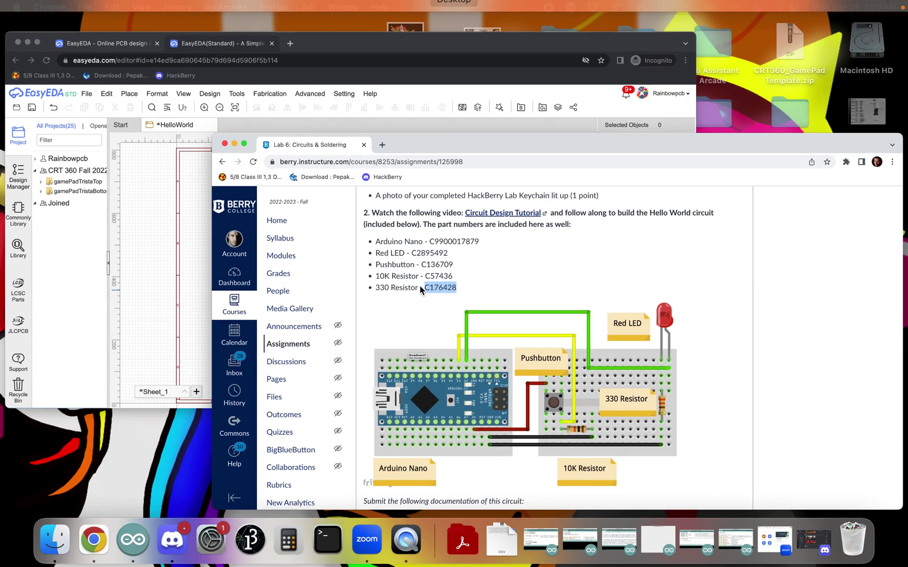
{"action": "left_click", "coordinate": [377, 235]}
Search for C176428 and place the 330 resistor as R2 beside R1
{"action": "key", "text": "shift+f"}
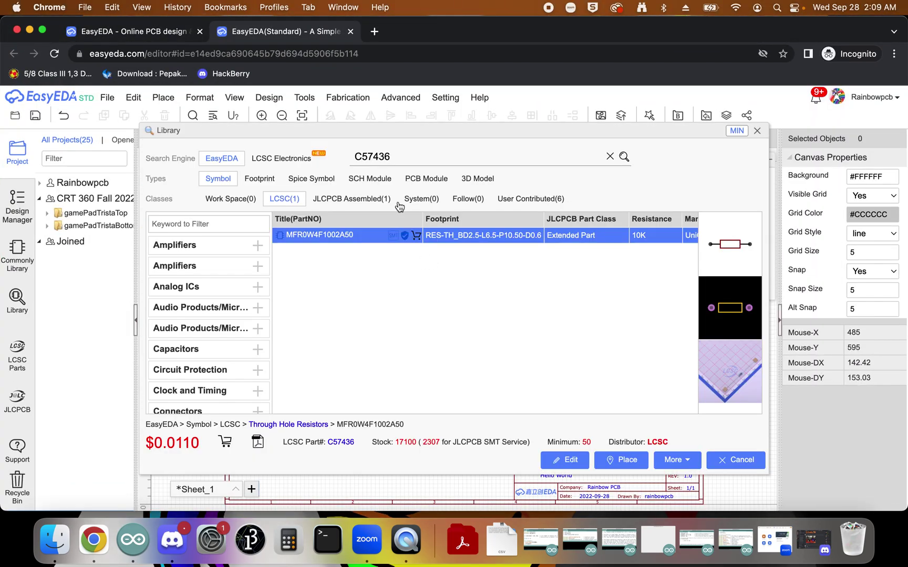
{"action": "left_click", "coordinate": [385, 153]}
{"action": "type", "text": "C176428"}
{"action": "key", "text": "super+a"}
{"action": "type", "text": "C176428"}
{"action": "key", "text": "Return"}
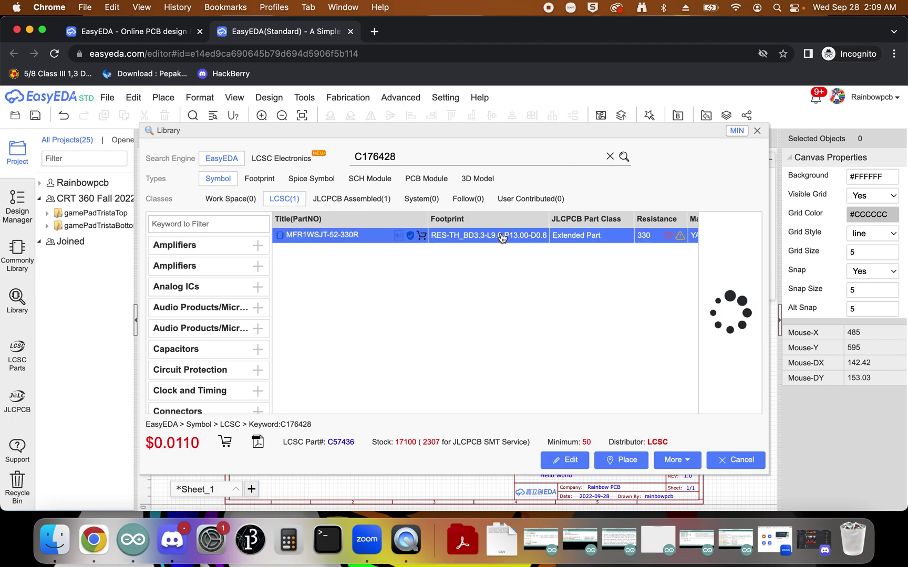
{"action": "left_click", "coordinate": [628, 456]}
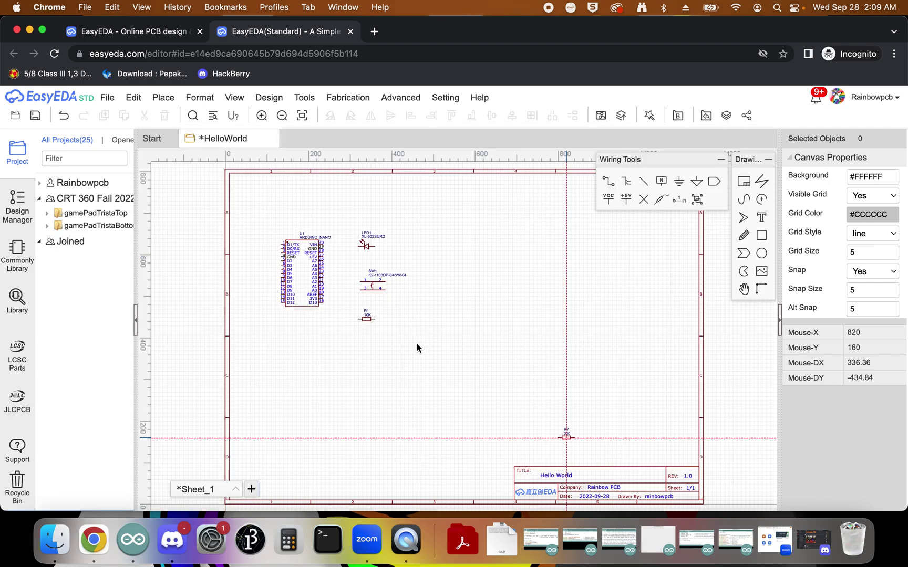
{"action": "left_click", "coordinate": [409, 326]}
{"action": "key", "text": "Escape"}
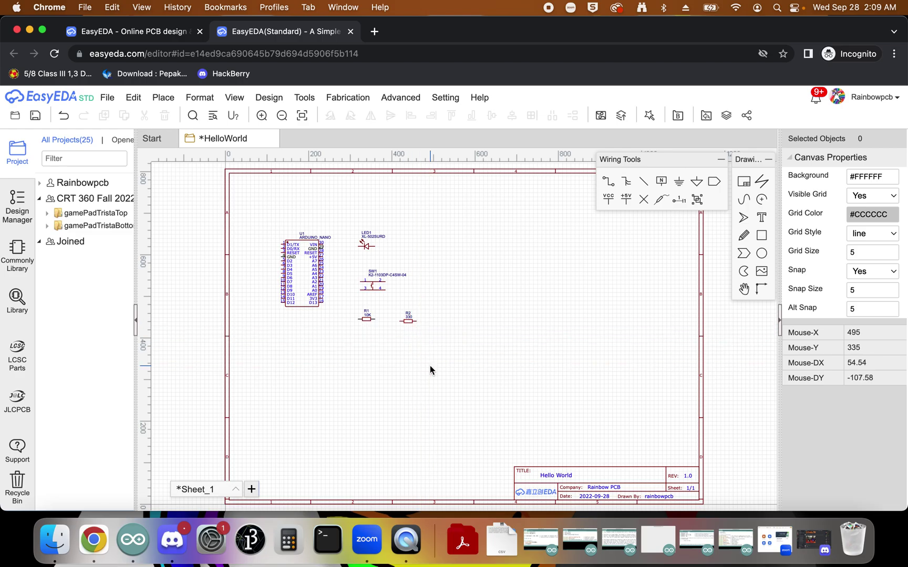
{"action": "key", "text": "ctrl+Up"}
{"action": "left_click", "coordinate": [430, 366]}
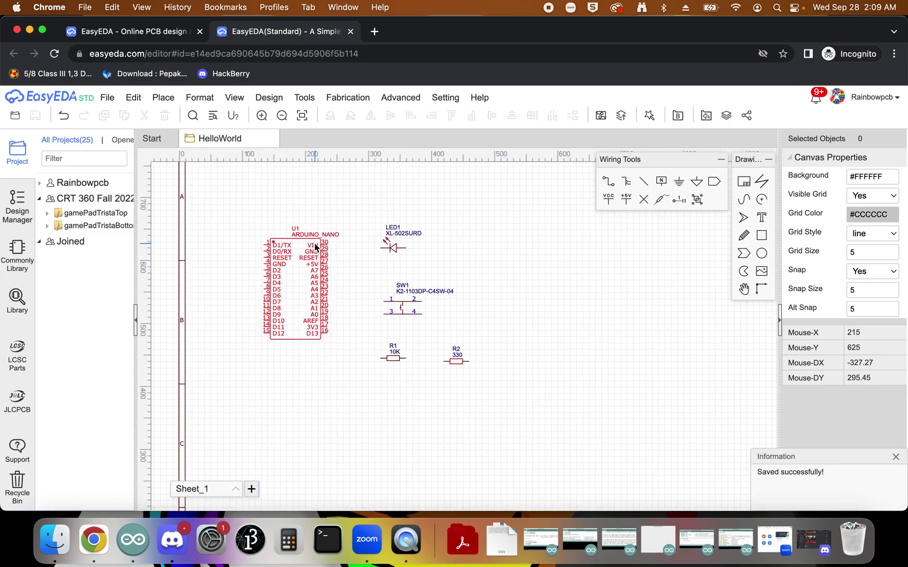
Zoom and pan the schematic around U1, then review the Lab 6 breadboard wiring diagram
{"action": "scroll", "coordinate": [315, 247], "scroll_direction": "up", "scroll_amount": 2}
{"action": "right_click", "coordinate": [322, 265]}
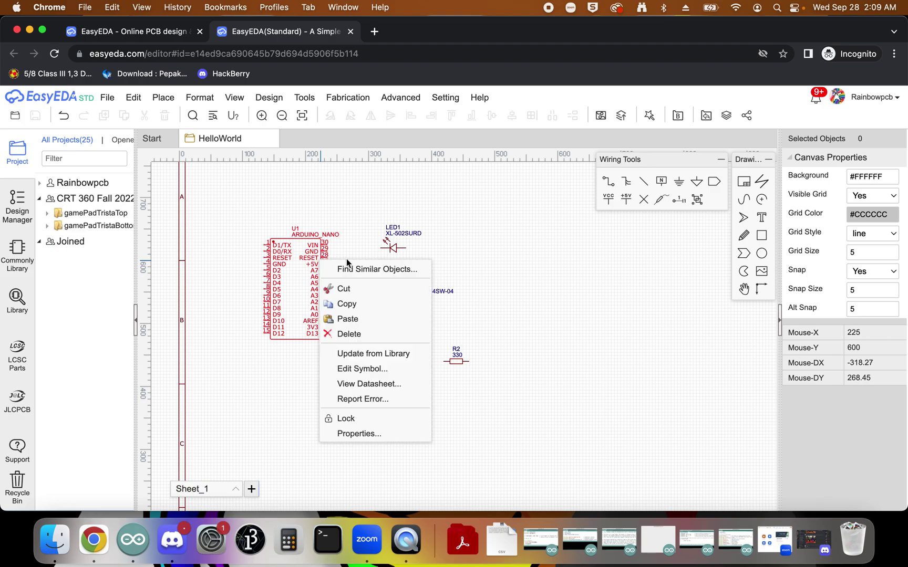
{"action": "left_click", "coordinate": [361, 229]}
{"action": "right_click_drag", "start_coordinate": [375, 264], "coordinate": [385, 270]}
{"action": "scroll", "coordinate": [385, 270], "scroll_direction": "up", "scroll_amount": 3}
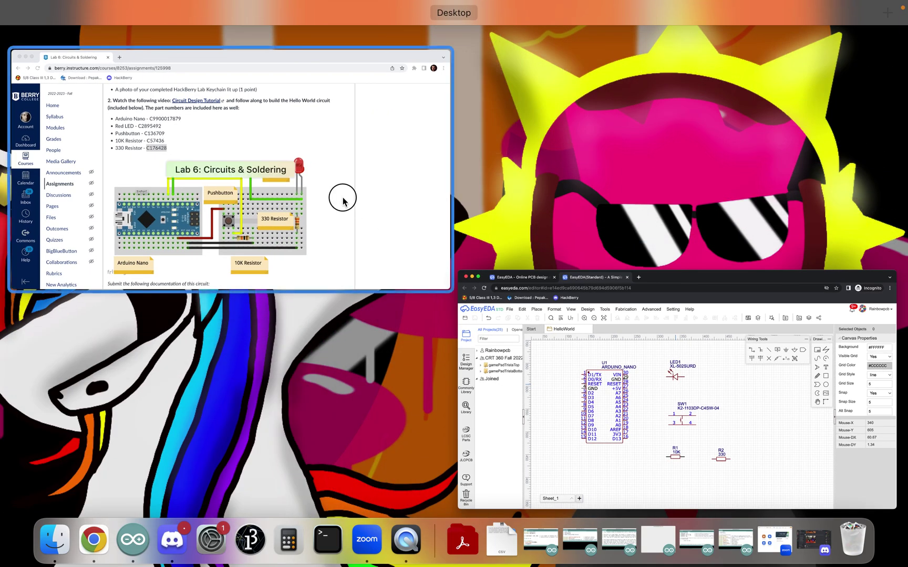
{"action": "left_click", "coordinate": [341, 197]}
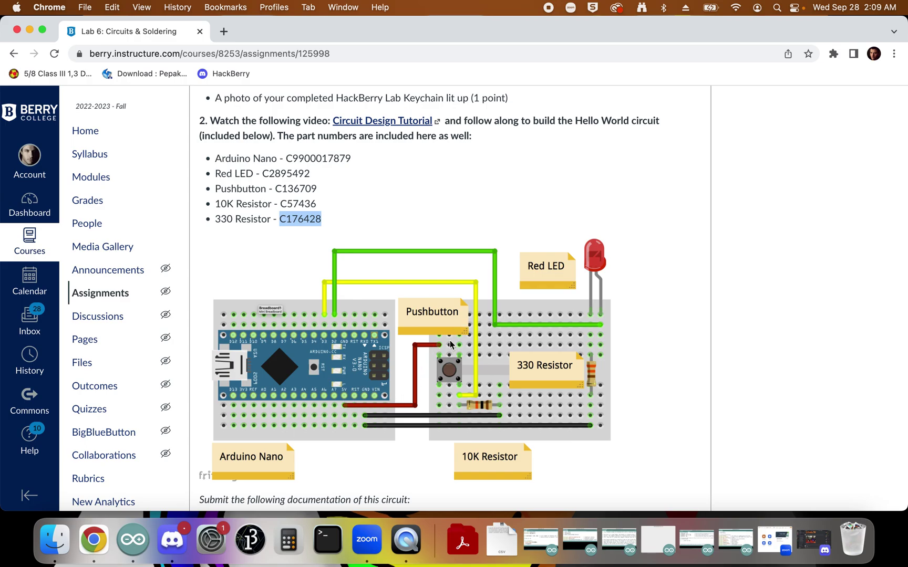
{"action": "key", "text": "ctrl+Up"}
Shift U1 down, move LED1 right, stack R1 and R2 beneath it, and nudge SW1 down-right
{"action": "left_click", "coordinate": [356, 184]}
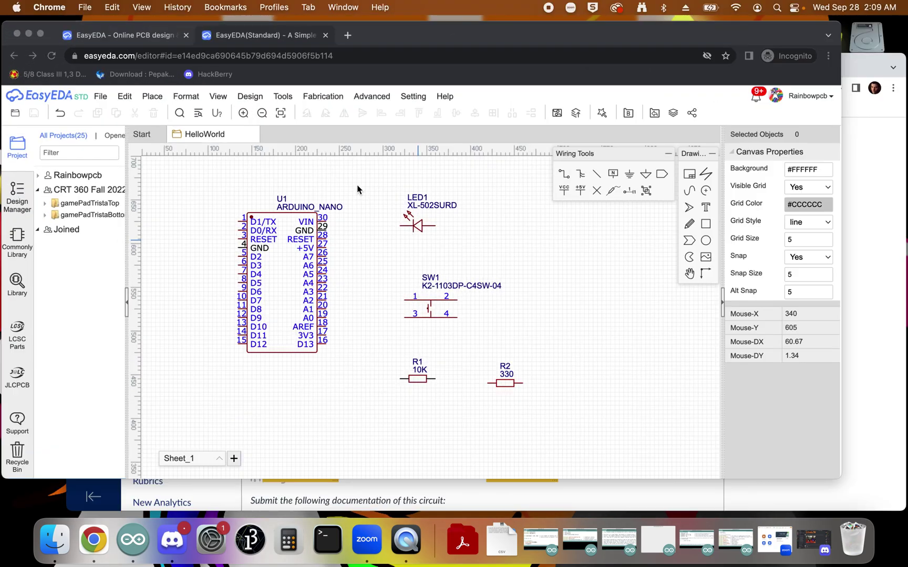
{"action": "left_click_drag", "start_coordinate": [357, 217], "coordinate": [362, 245]}
{"action": "left_click_drag", "start_coordinate": [448, 237], "coordinate": [674, 303]}
{"action": "left_click_drag", "start_coordinate": [472, 321], "coordinate": [473, 288]}
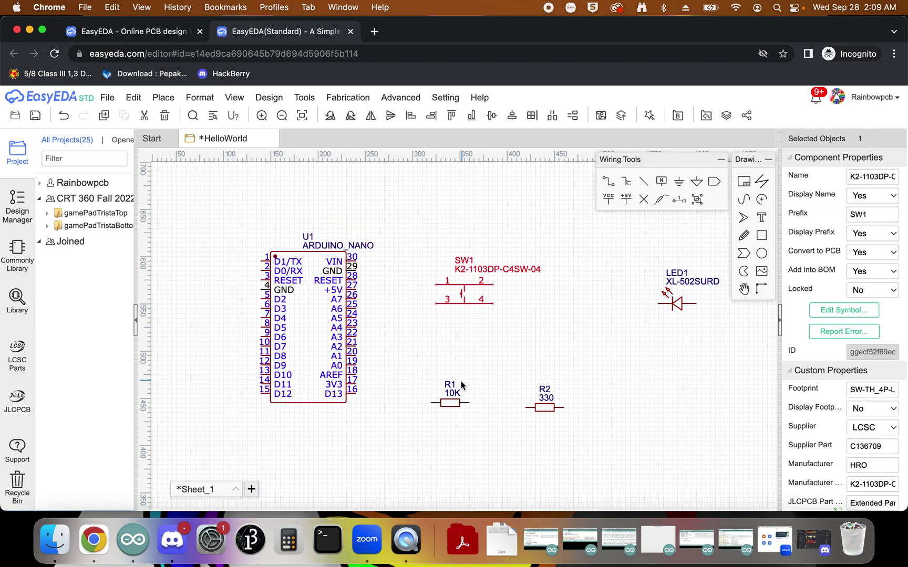
{"action": "left_click_drag", "start_coordinate": [454, 402], "coordinate": [682, 375]}
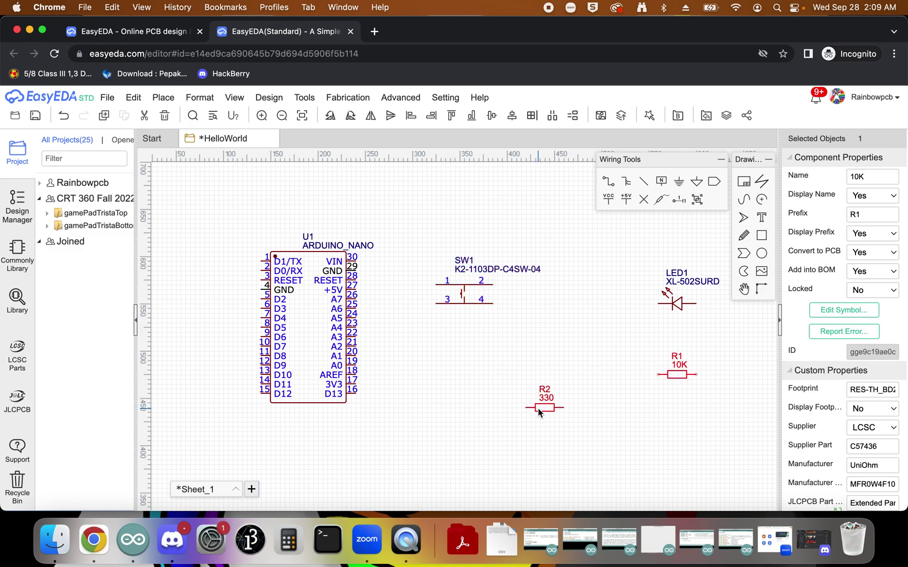
{"action": "left_click_drag", "start_coordinate": [539, 412], "coordinate": [675, 431]}
{"action": "left_click_drag", "start_coordinate": [475, 305], "coordinate": [489, 330]}
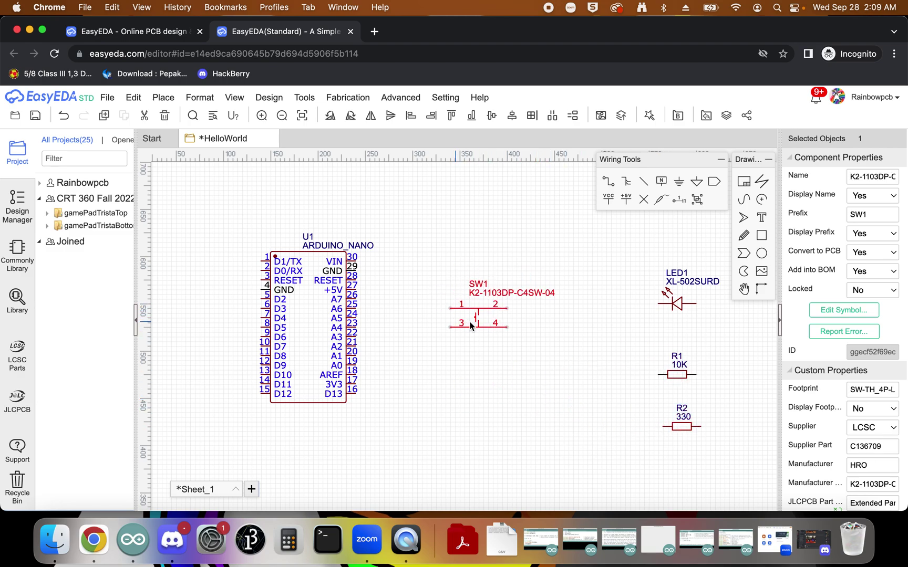
{"action": "left_click", "coordinate": [404, 303]}
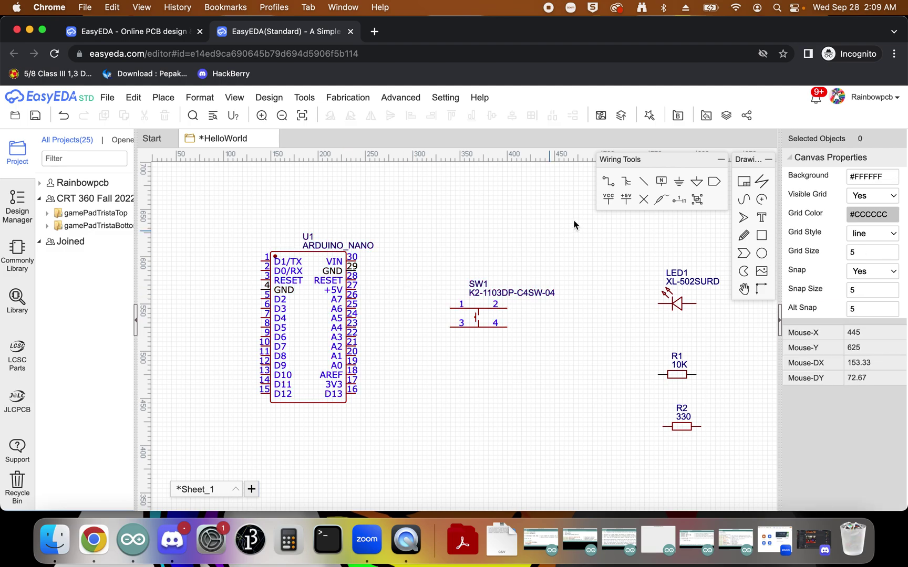
Wire U1's +5V pin to SW1 pin 1, then recheck the Lab 6 breadboard diagram
{"action": "left_click", "coordinate": [609, 183]}
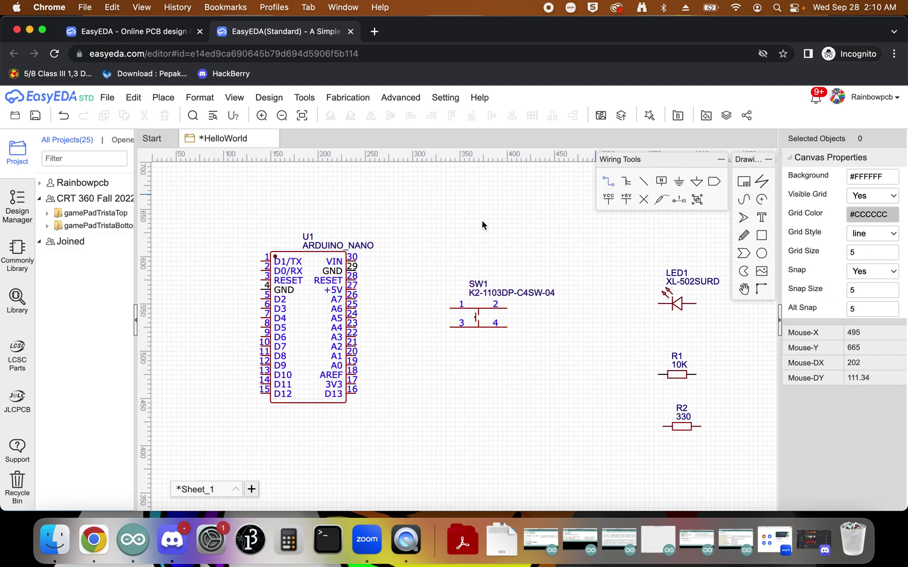
{"action": "left_click", "coordinate": [357, 290]}
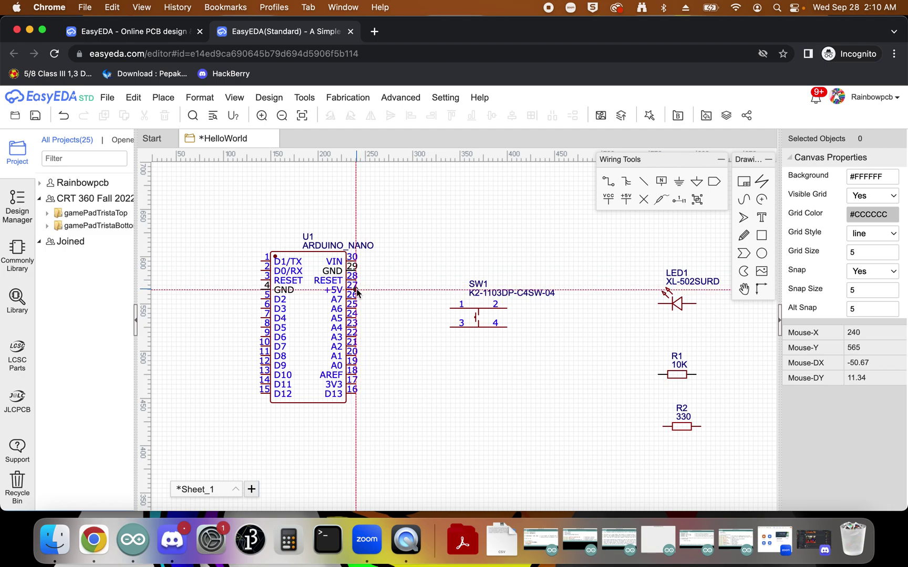
{"action": "left_click", "coordinate": [450, 309]}
{"action": "key", "text": "Escape"}
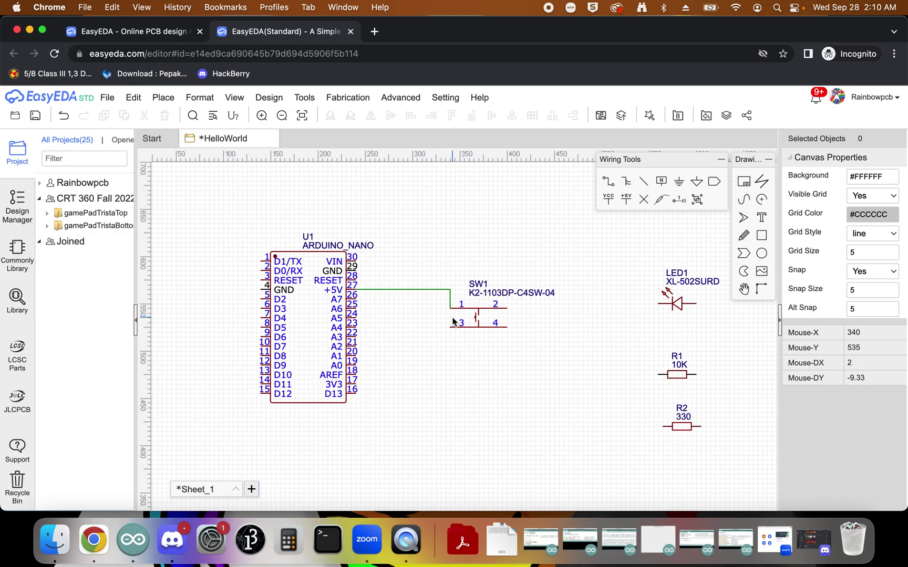
{"action": "key", "text": "ctrl+Up"}
{"action": "left_click", "coordinate": [340, 222]}
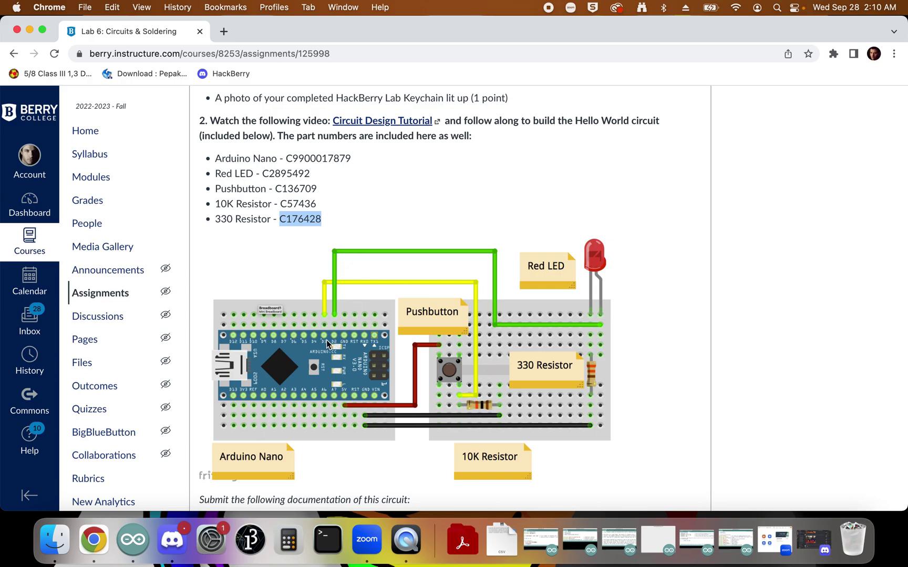
{"action": "key", "text": "ctrl+Up"}
Route a wire from SW1 pin 4 via a corner below the Arduino to pin D3
{"action": "left_click", "coordinate": [315, 236]}
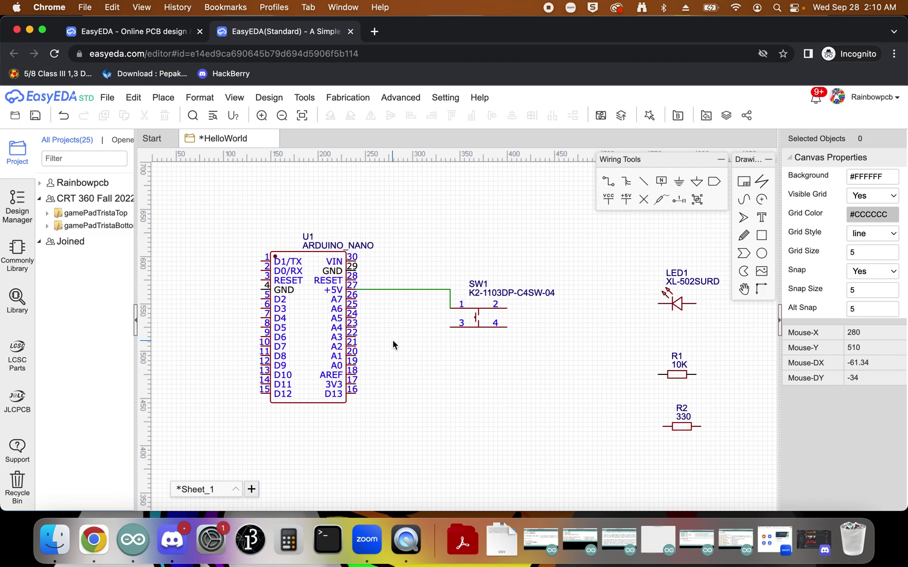
{"action": "key", "text": "w"}
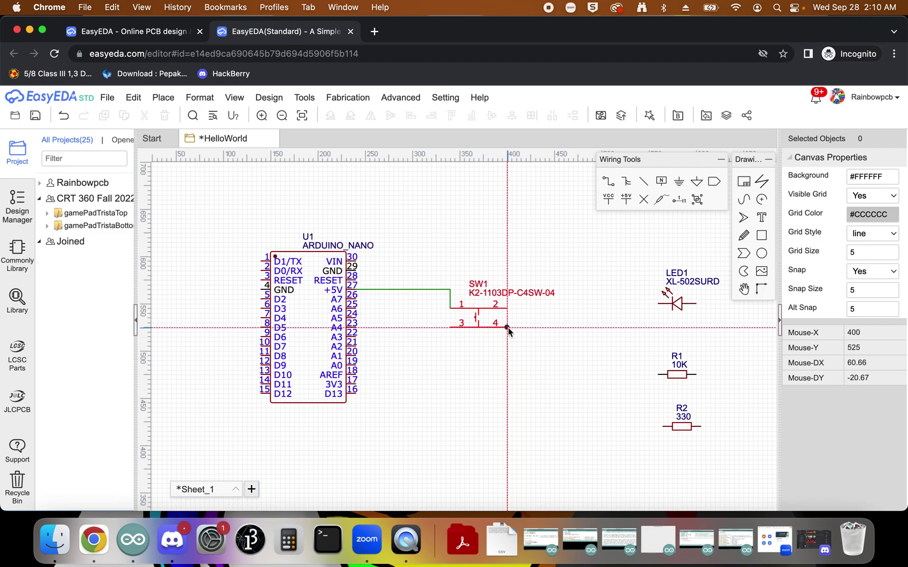
{"action": "left_click", "coordinate": [507, 328]}
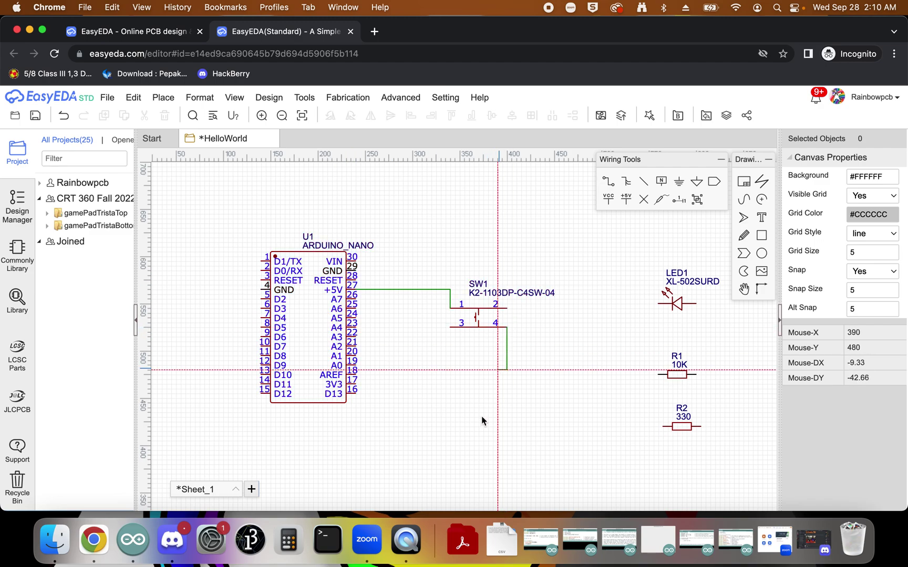
{"action": "left_click", "coordinate": [237, 451]}
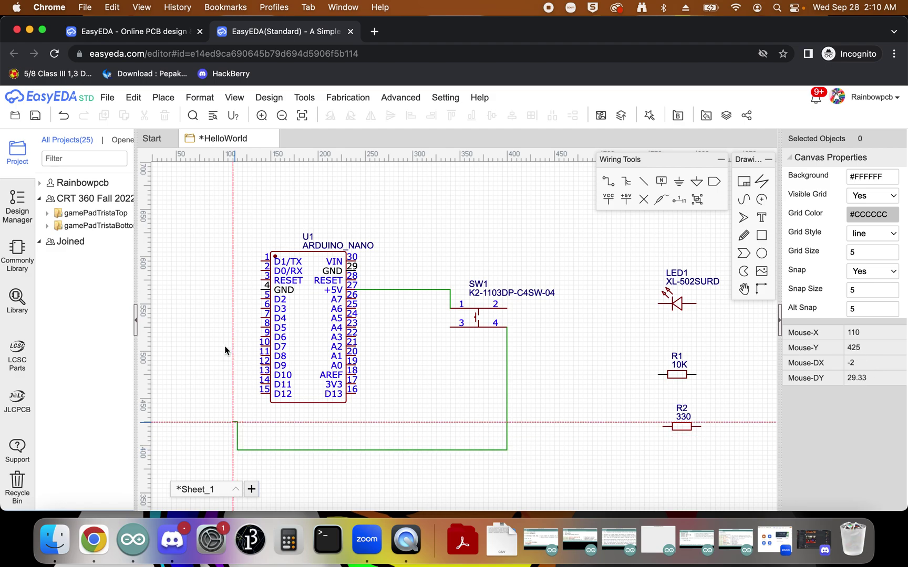
{"action": "left_click", "coordinate": [261, 309]}
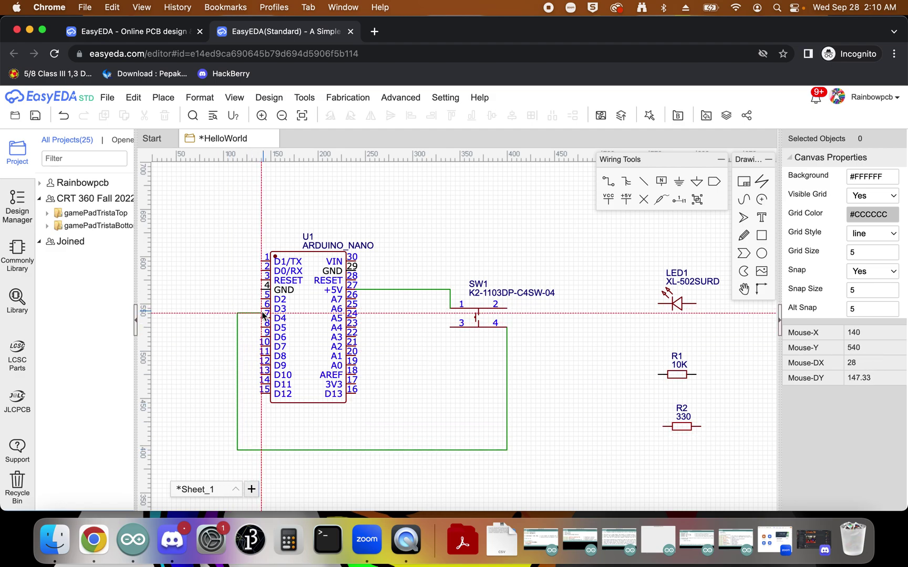
{"action": "key", "text": "Escape"}
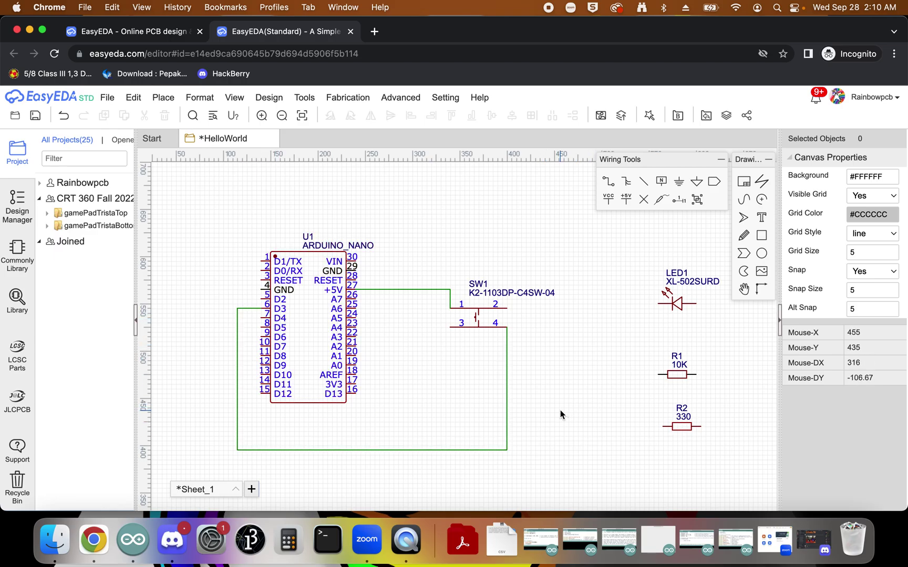
Bring the Lab 6 assignment page forward for reference
{"action": "key", "text": "ctrl+Up"}
{"action": "left_click", "coordinate": [391, 256]}
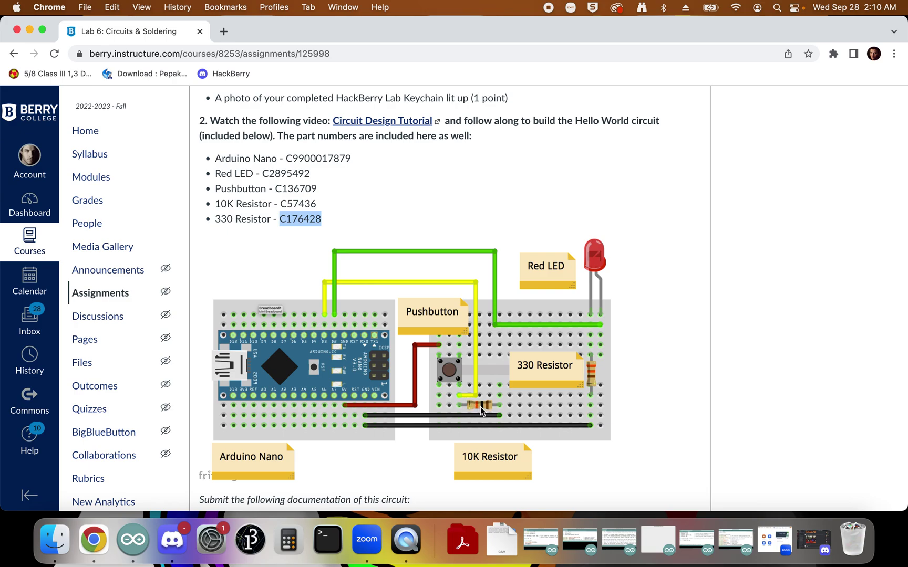
{"action": "key", "text": "ctrl+Up"}
Place R1 just right of SW1 and wire its left pin to SW1 pin 4
{"action": "left_click", "coordinate": [284, 162]}
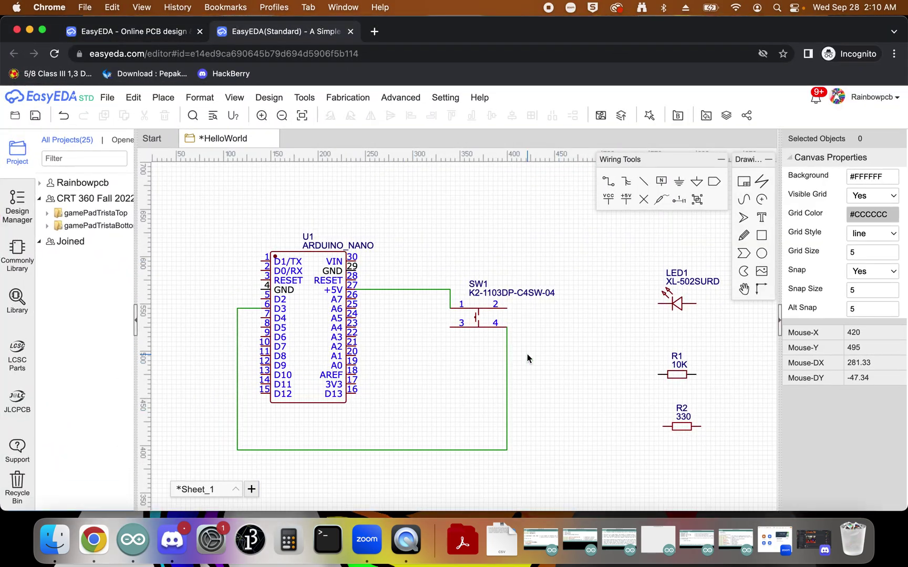
{"action": "left_click_drag", "start_coordinate": [678, 375], "coordinate": [569, 330]}
{"action": "left_click", "coordinate": [536, 339]}
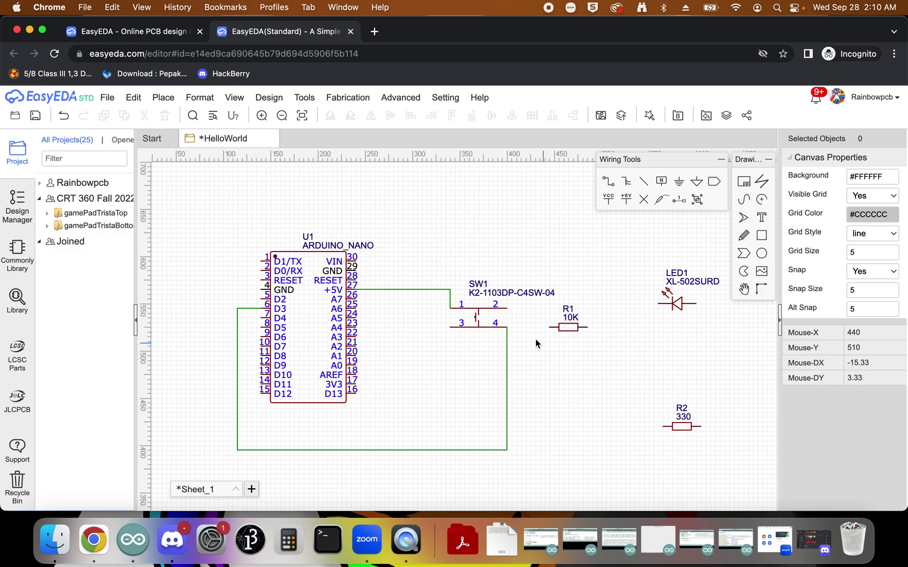
{"action": "key", "text": "w"}
{"action": "left_click", "coordinate": [507, 327]}
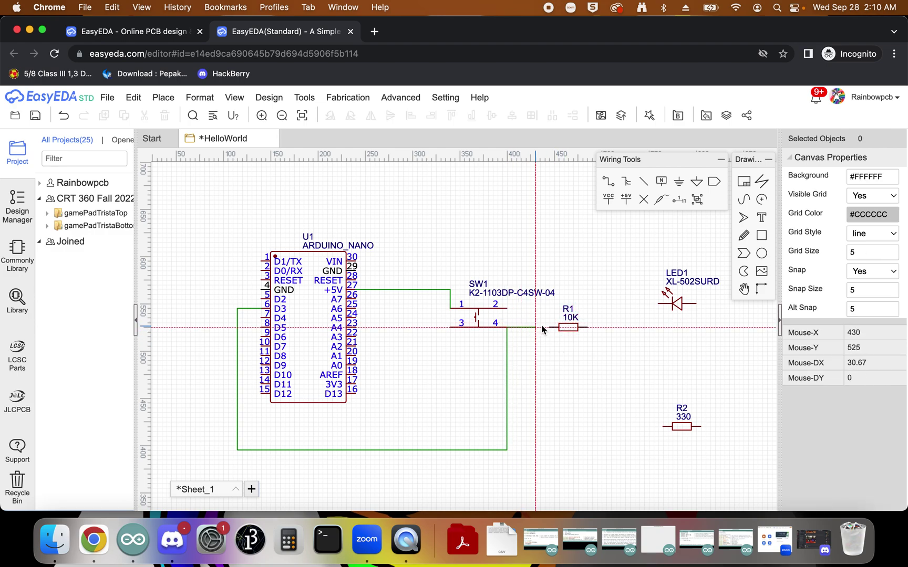
{"action": "left_click", "coordinate": [550, 327]}
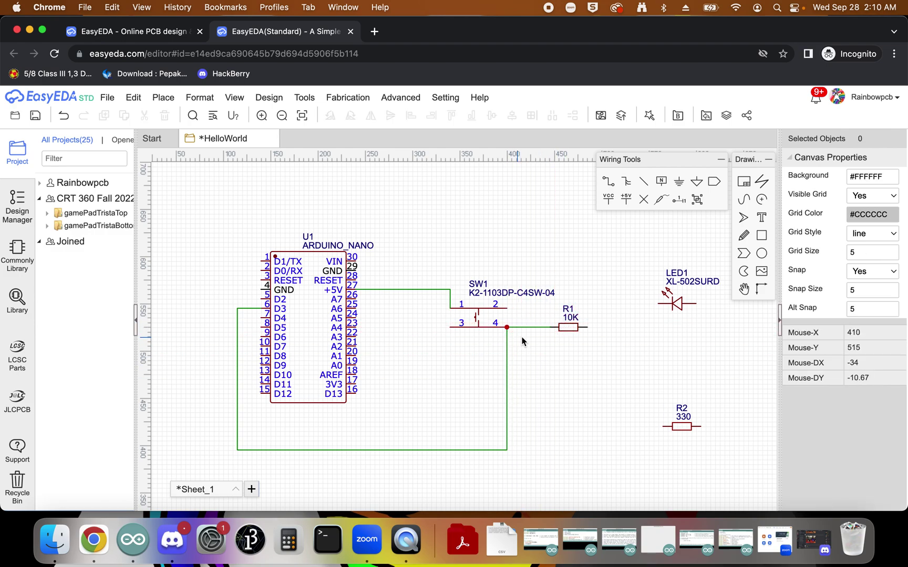
Check the Lab 6 breadboard diagram in Canvas, then return to the EasyEDA schematic
{"action": "key", "text": "ctrl+Up"}
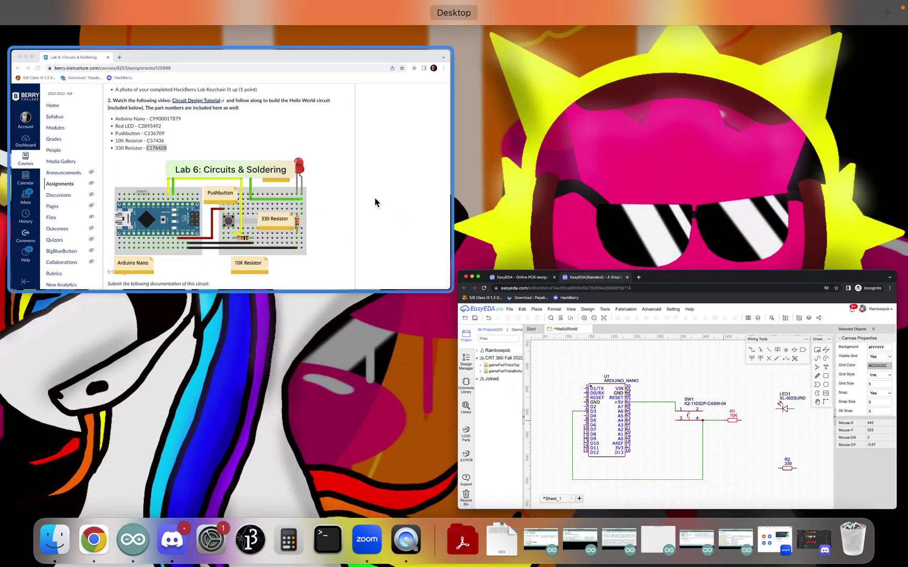
{"action": "left_click", "coordinate": [375, 198]}
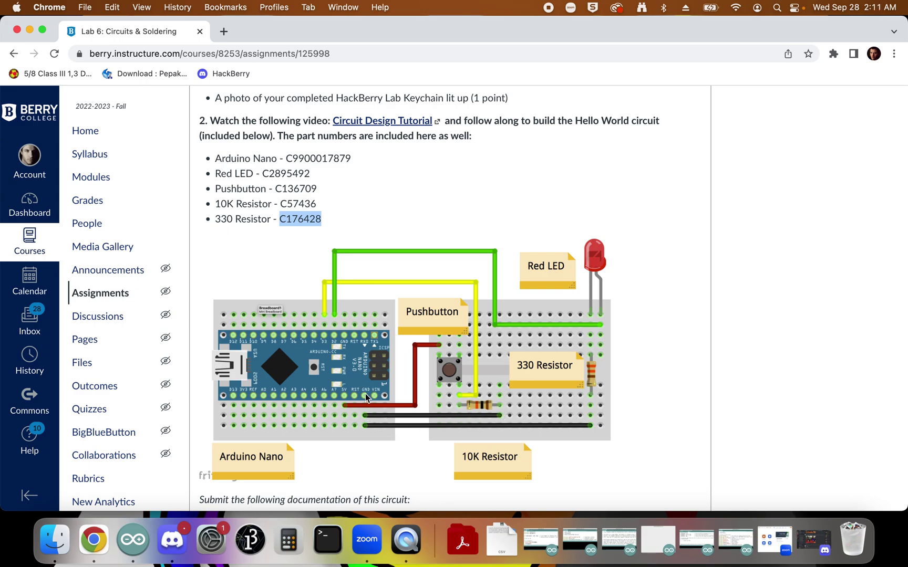
{"action": "key", "text": "ctrl+Up"}
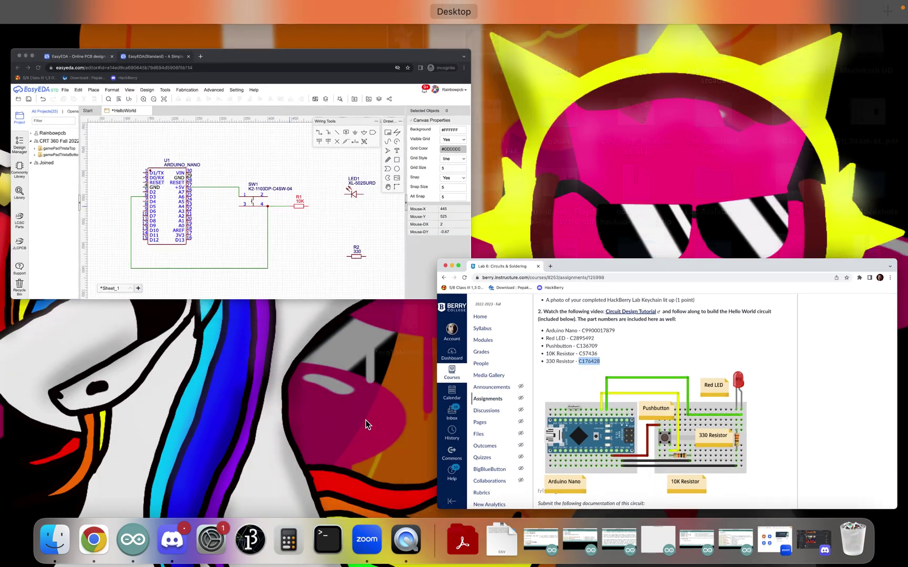
{"action": "left_click", "coordinate": [328, 257]}
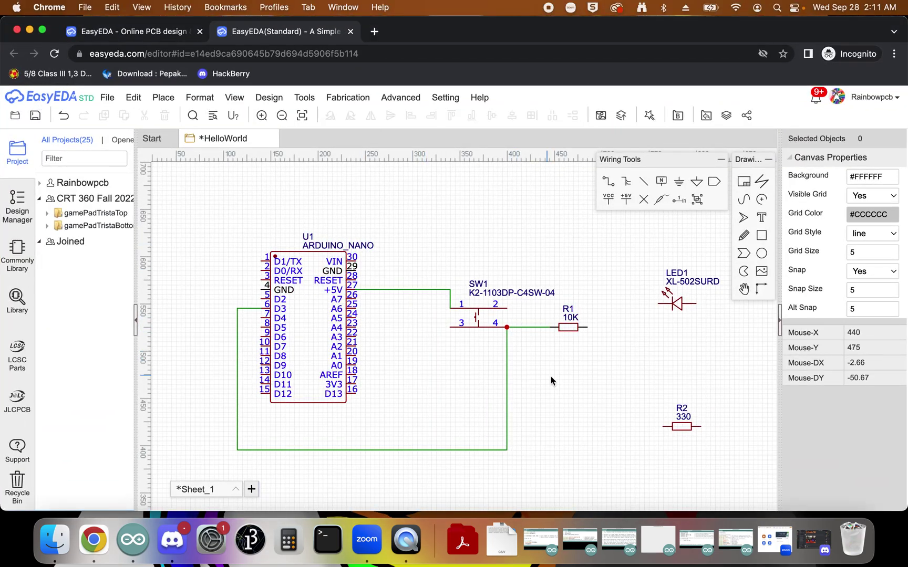
Wire R1's right pin to the Arduino GND pin 29, then view the Lab 6 page
{"action": "right_click_drag", "start_coordinate": [550, 376], "coordinate": [529, 359]}
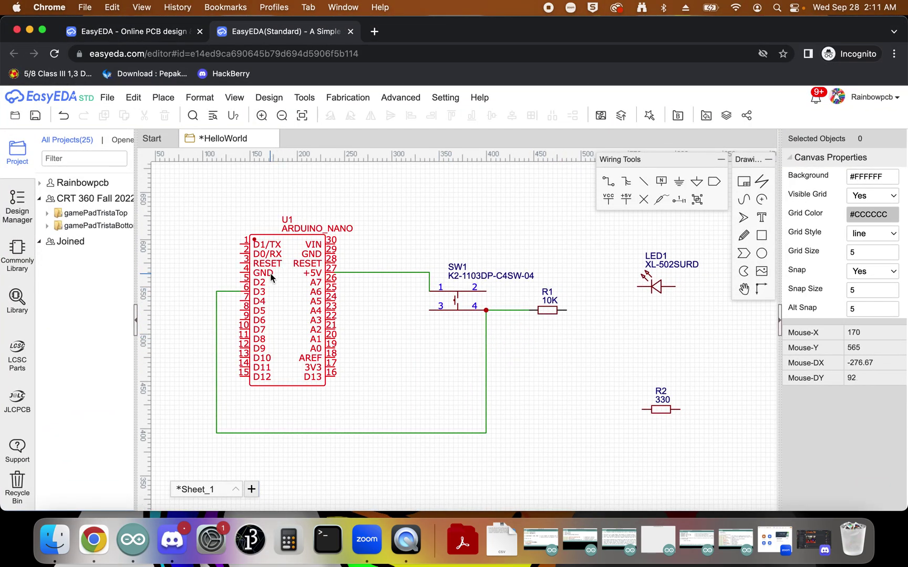
{"action": "key", "text": "w"}
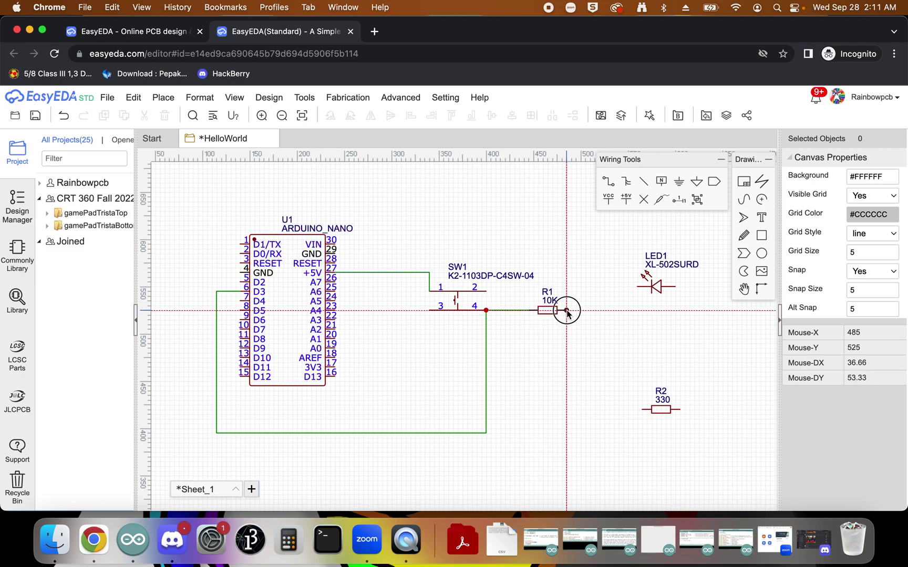
{"action": "left_click", "coordinate": [566, 311]}
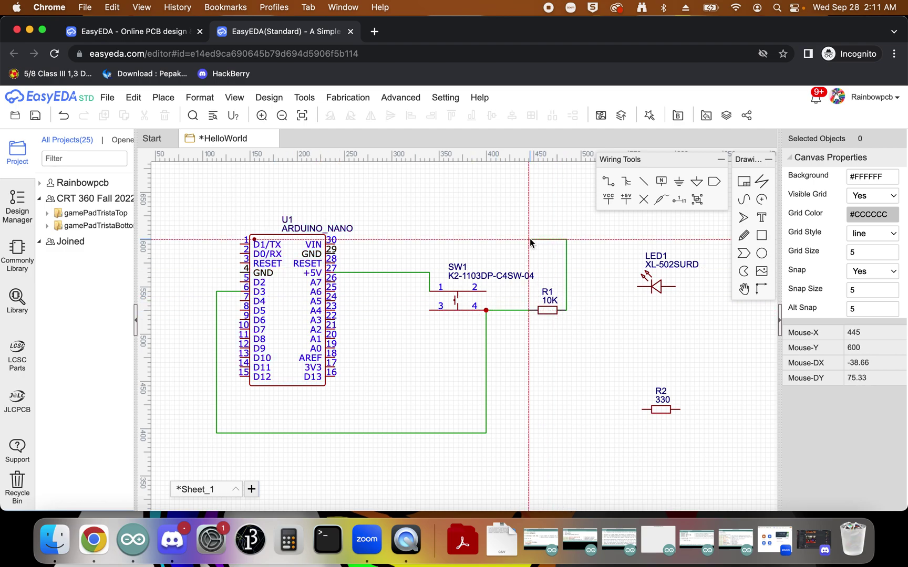
{"action": "left_click", "coordinate": [335, 254]}
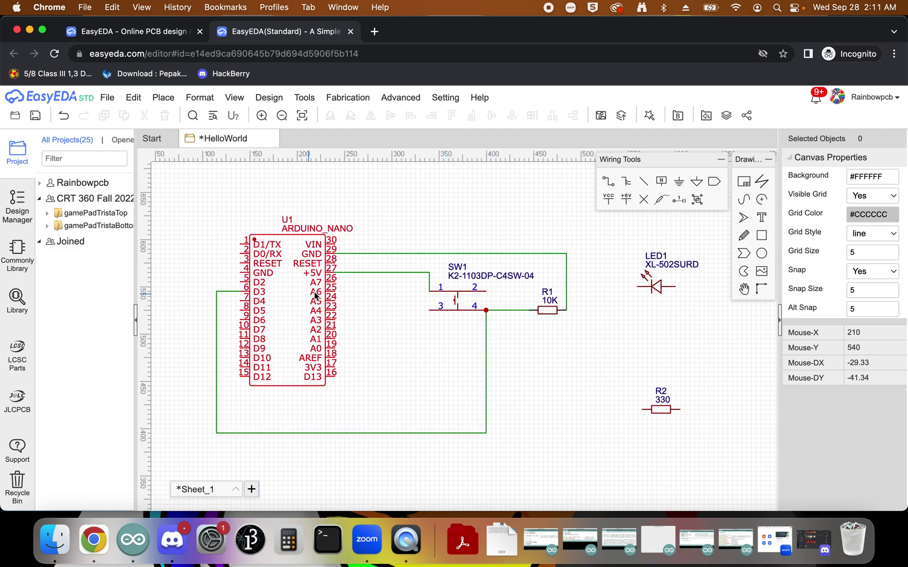
{"action": "key", "text": "ctrl+Up"}
{"action": "left_click", "coordinate": [350, 213]}
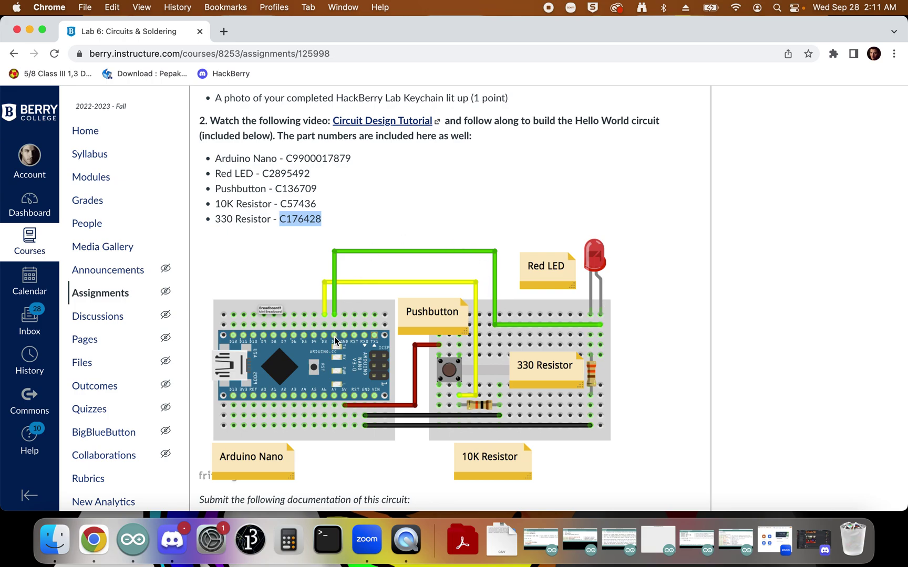
Back in EasyEDA, reposition LED1, first above SW1, then beside R2 below R1
{"action": "key", "text": "ctrl+super+f"}
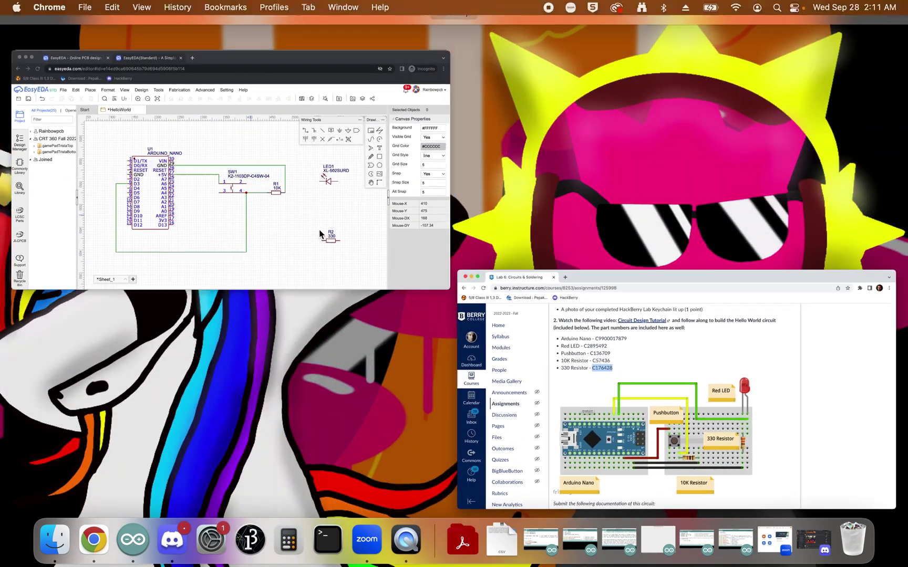
{"action": "left_click", "coordinate": [319, 229]}
{"action": "left_click_drag", "start_coordinate": [645, 286], "coordinate": [468, 223]}
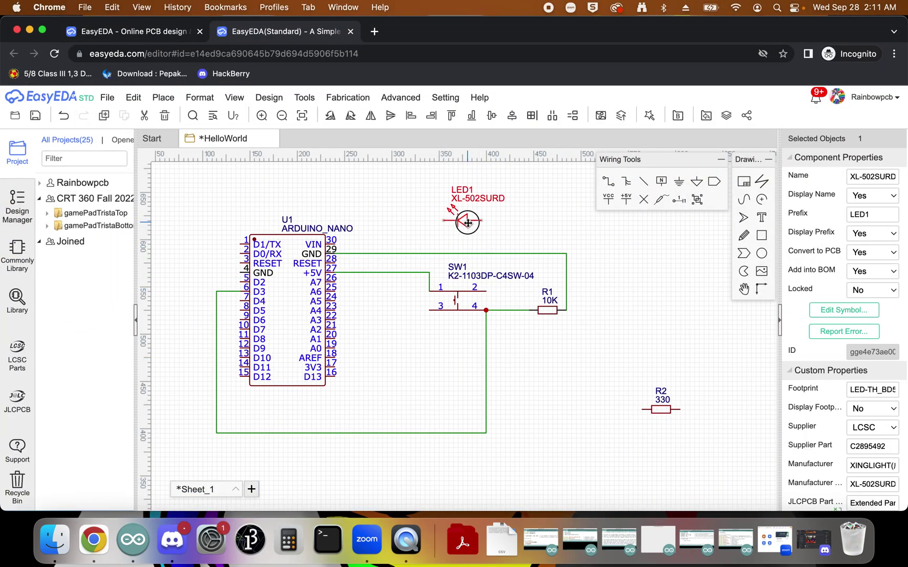
{"action": "left_click_drag", "start_coordinate": [468, 223], "coordinate": [468, 223]}
{"action": "left_click", "coordinate": [492, 224]}
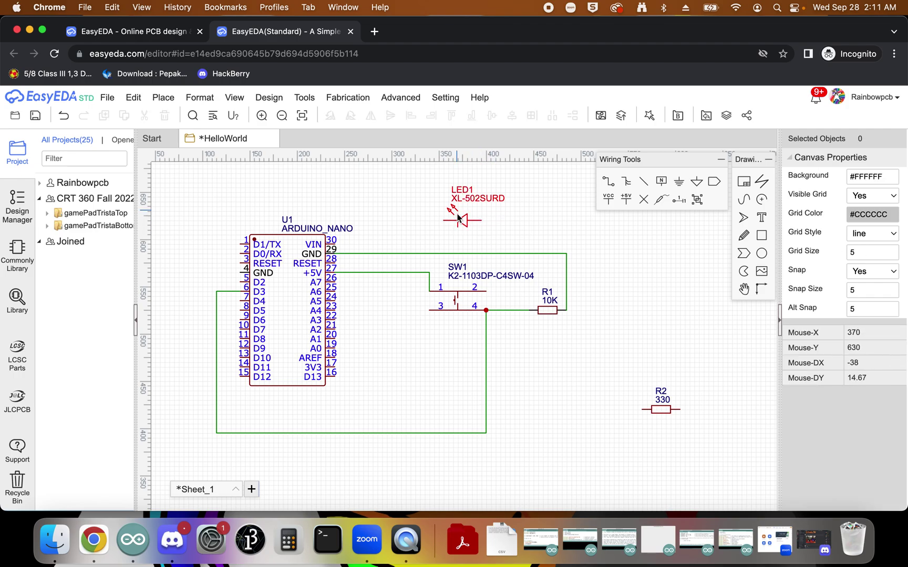
{"action": "left_click_drag", "start_coordinate": [468, 225], "coordinate": [589, 376]}
{"action": "left_click", "coordinate": [502, 229]}
Wire LED1's right pin around the bottom to U1's D2 pin, then view the Lab 6 page
{"action": "left_click", "coordinate": [615, 386]}
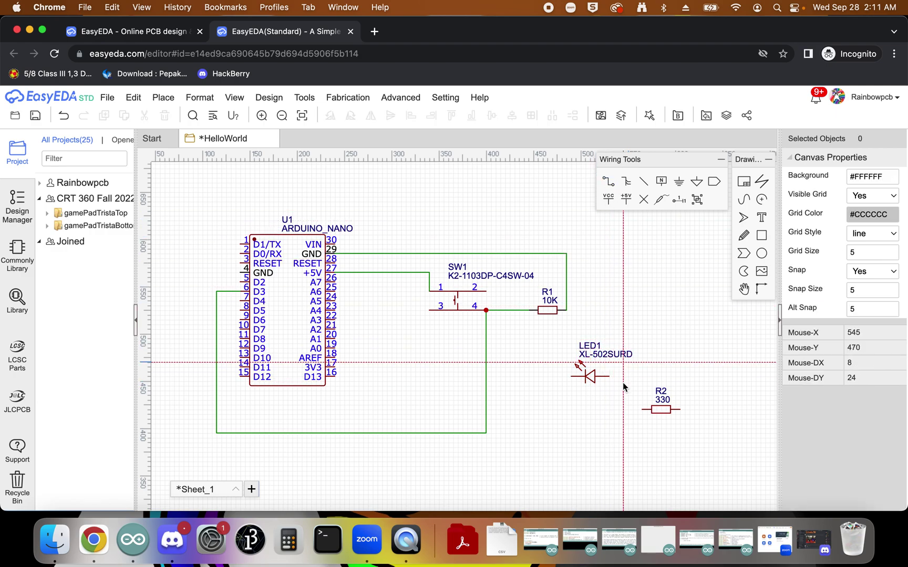
{"action": "left_click", "coordinate": [609, 376]}
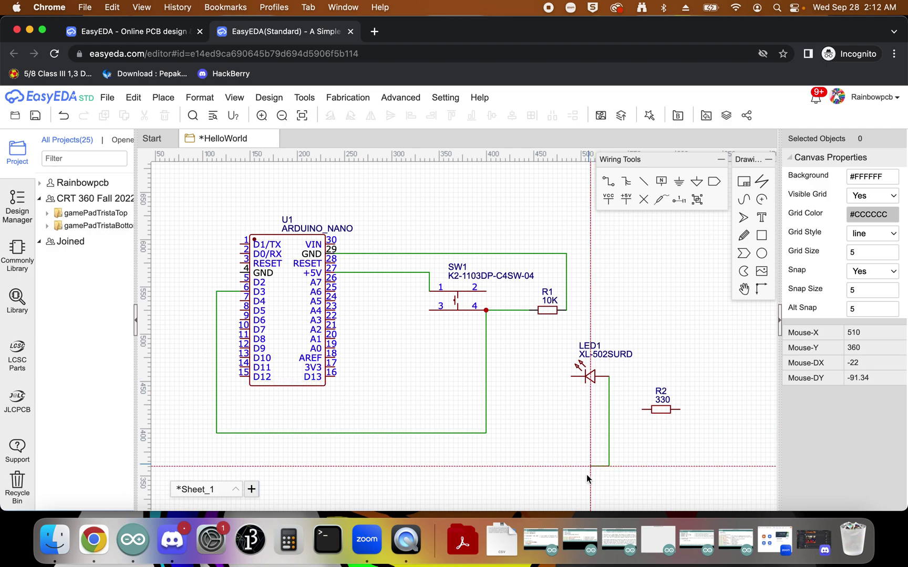
{"action": "left_click", "coordinate": [203, 453]}
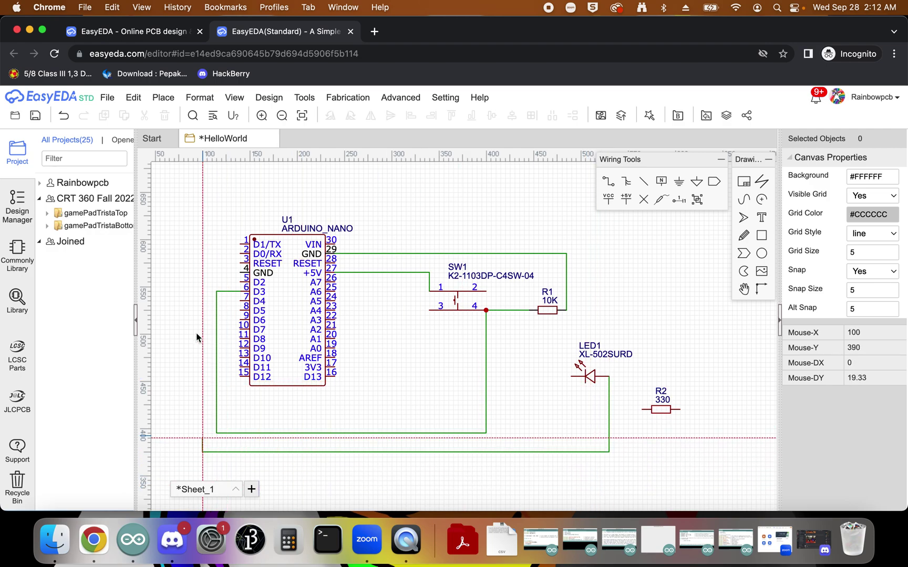
{"action": "left_click", "coordinate": [242, 282]}
{"action": "key", "text": "Escape"}
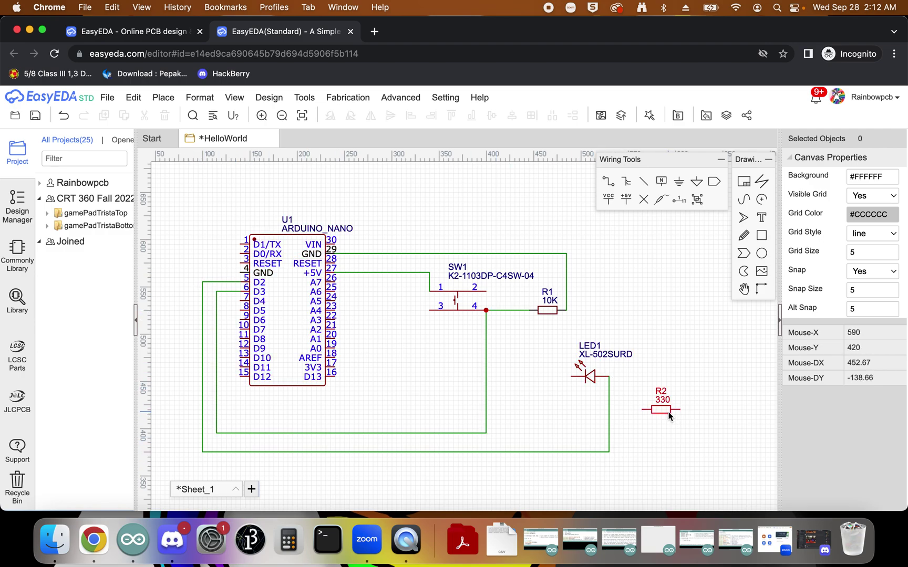
{"action": "key", "text": "ctrl+Up"}
{"action": "left_click", "coordinate": [431, 231]}
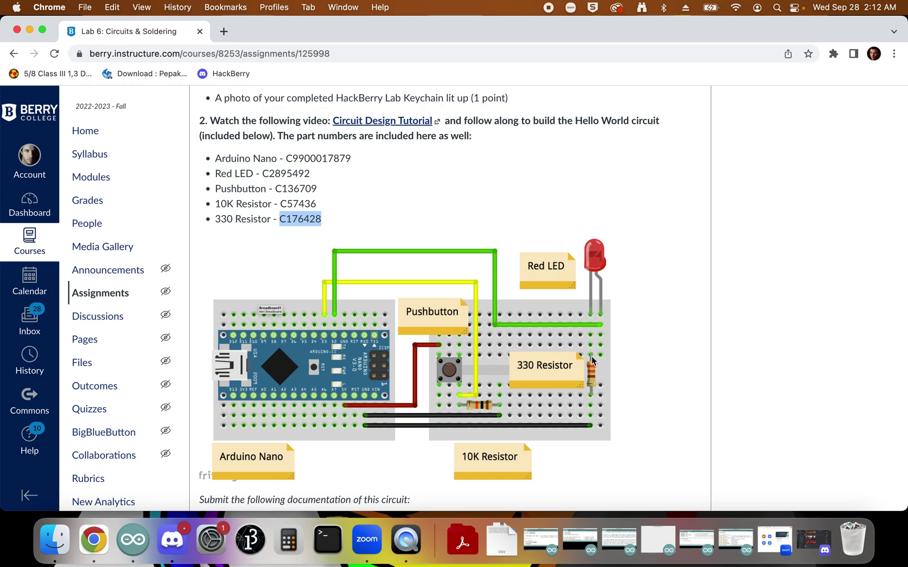
Move the 330 resistor R2 beside LED1 and wire it to LED1's left pin
{"action": "key", "text": "ctrl+Up"}
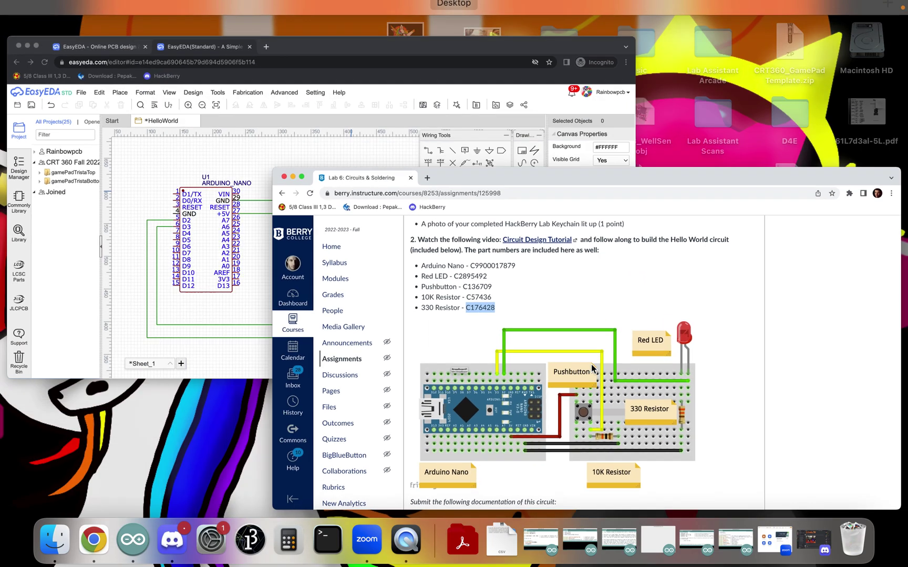
{"action": "left_click", "coordinate": [355, 173]}
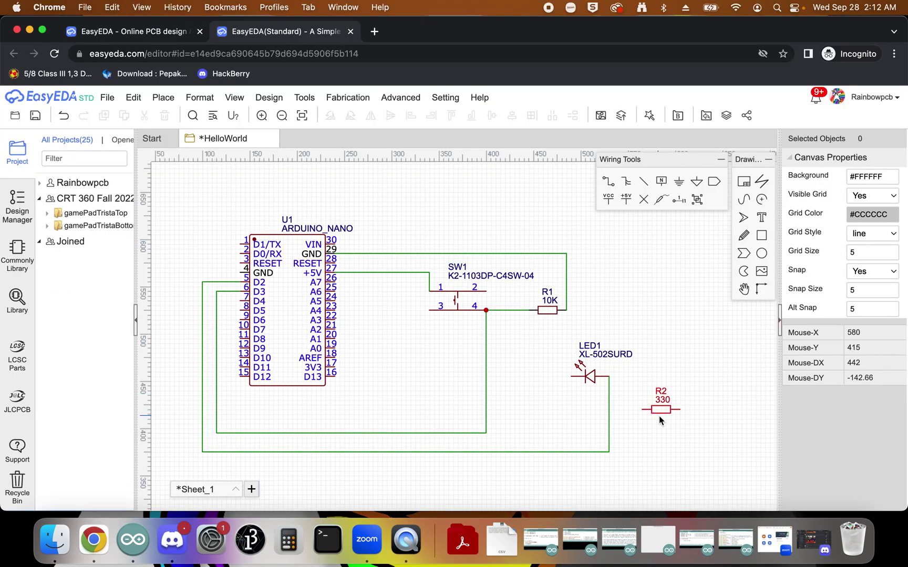
{"action": "left_click_drag", "start_coordinate": [661, 409], "coordinate": [538, 378]}
{"action": "left_click", "coordinate": [563, 415]}
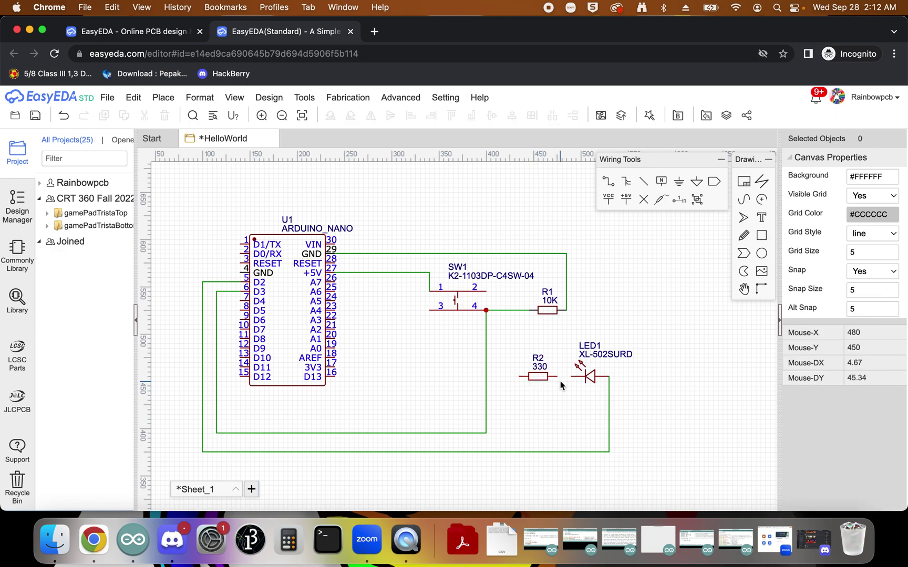
{"action": "key", "text": "w"}
{"action": "left_click", "coordinate": [570, 376]}
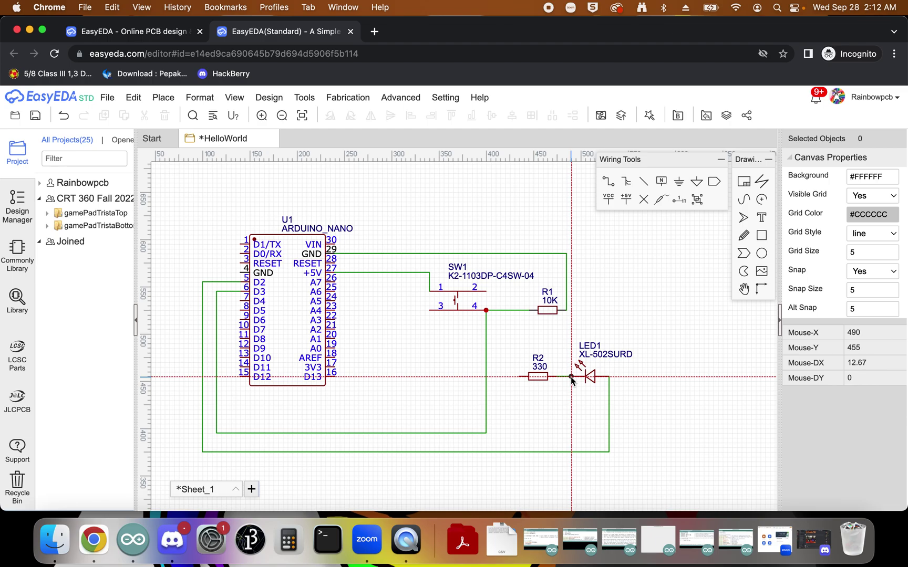
{"action": "key", "text": "Escape"}
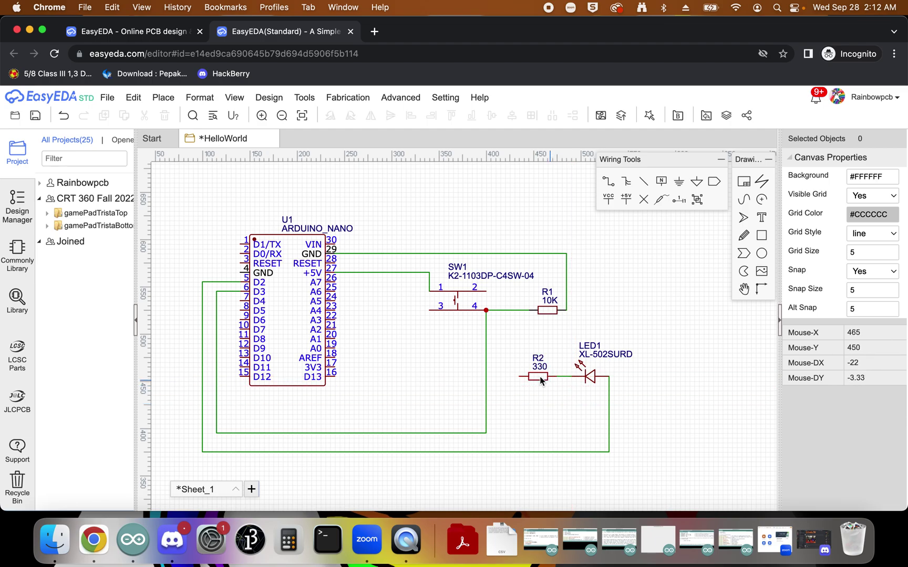
Compare with the Lab 6 circuit diagram, then return and pan the schematic up
{"action": "key", "text": "ctrl+Up"}
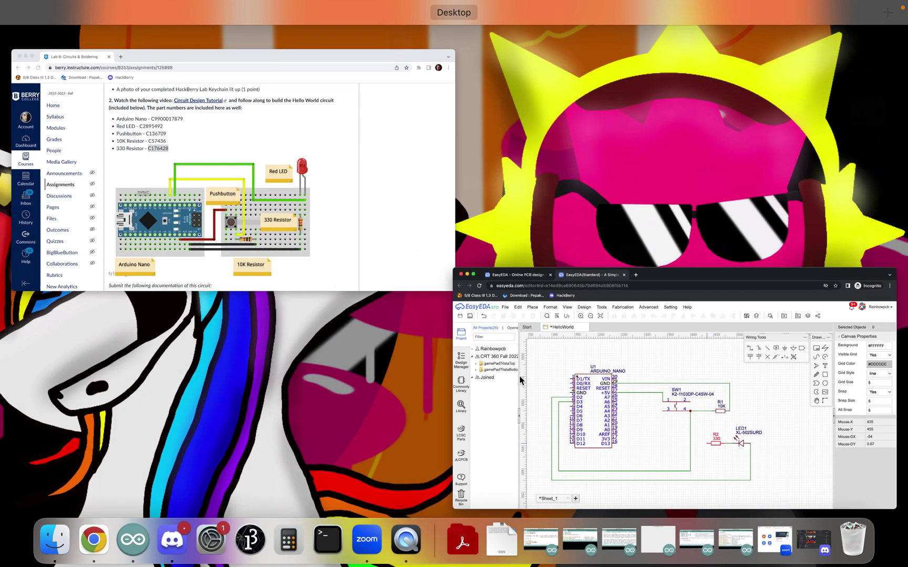
{"action": "left_click", "coordinate": [334, 199]}
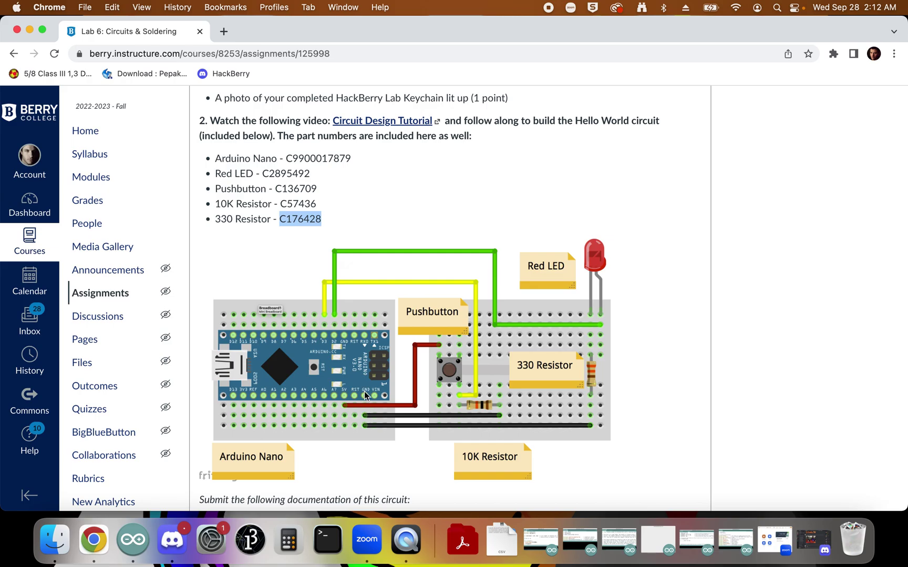
{"action": "key", "text": "ctrl+Up"}
{"action": "left_click", "coordinate": [308, 260]}
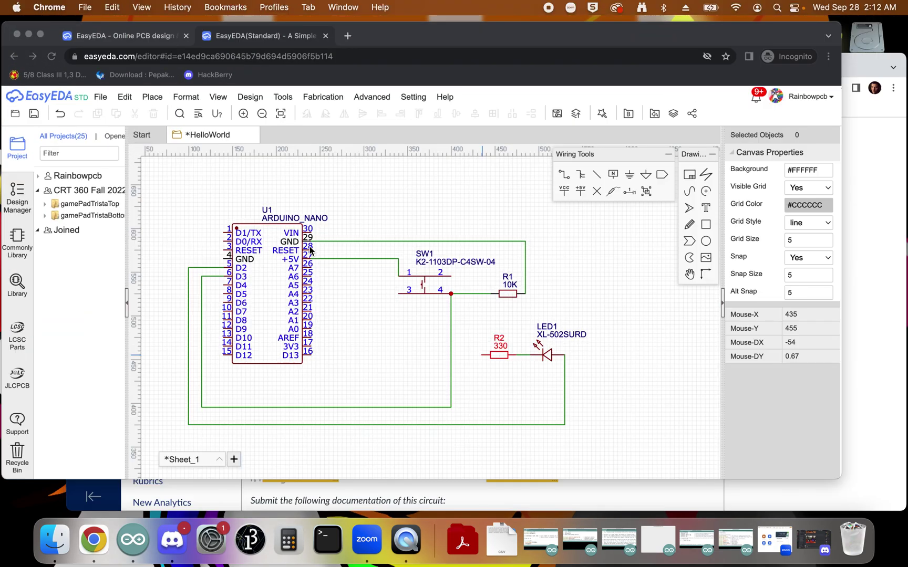
{"action": "right_click_drag", "start_coordinate": [512, 411], "coordinate": [509, 378]}
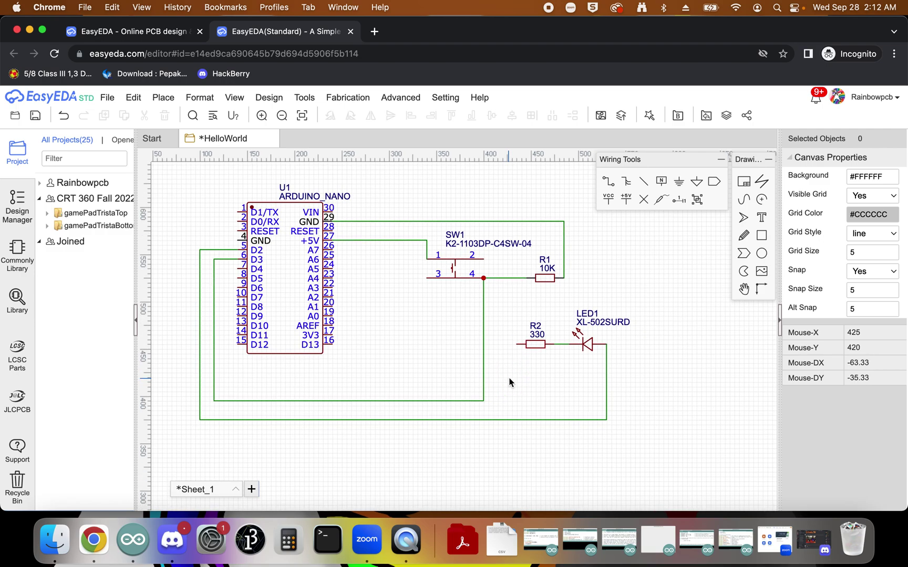
Wire R2's left pin via a top-right bend to U1's GND pin 4
{"action": "key", "text": "w"}
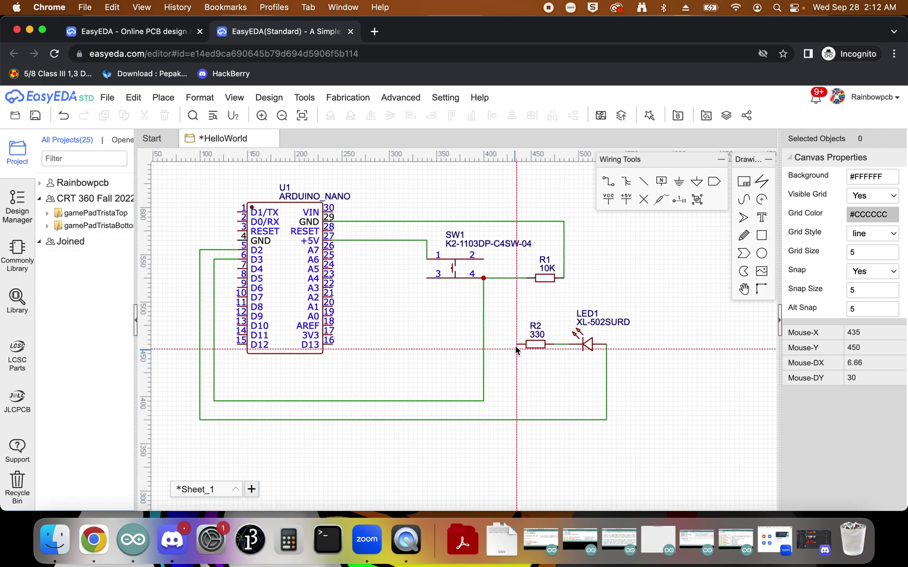
{"action": "left_click", "coordinate": [517, 345]}
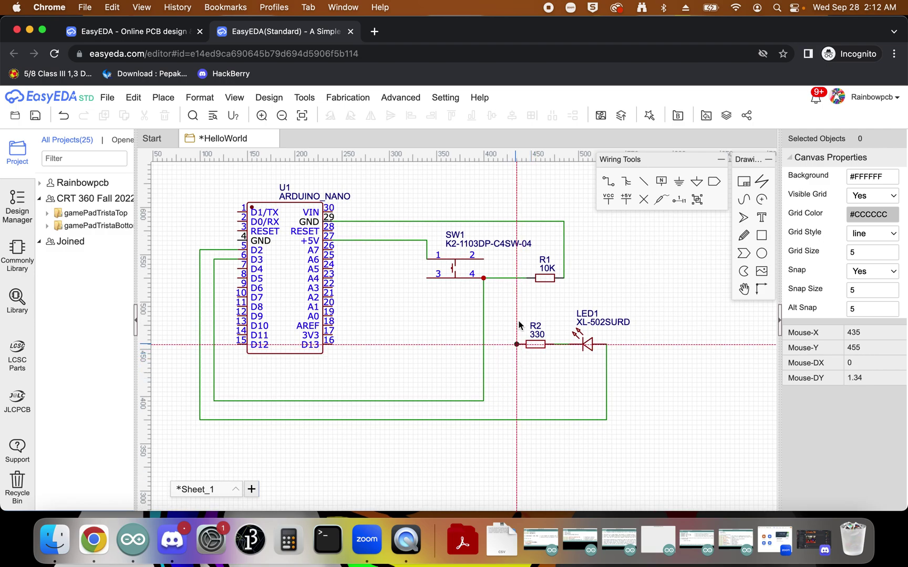
{"action": "left_click", "coordinate": [592, 293]}
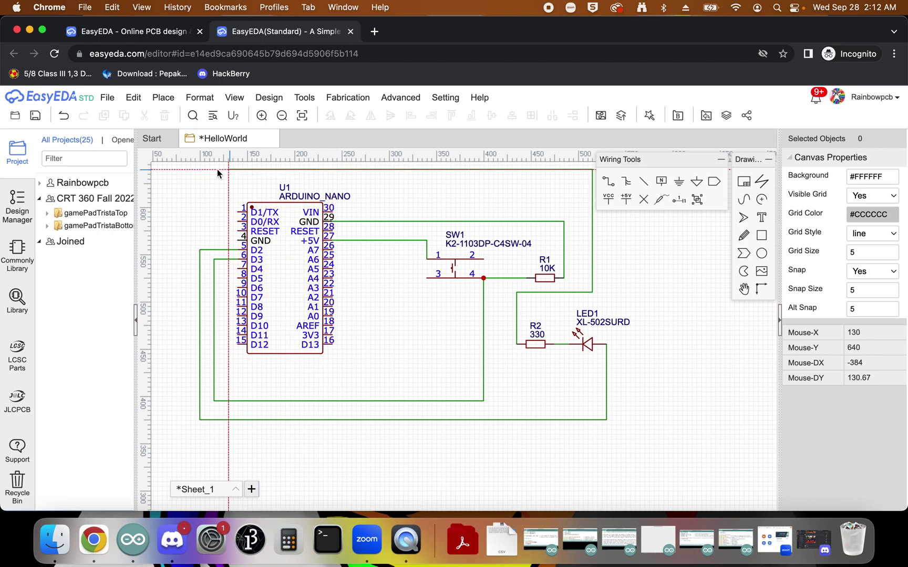
{"action": "left_click", "coordinate": [238, 241]}
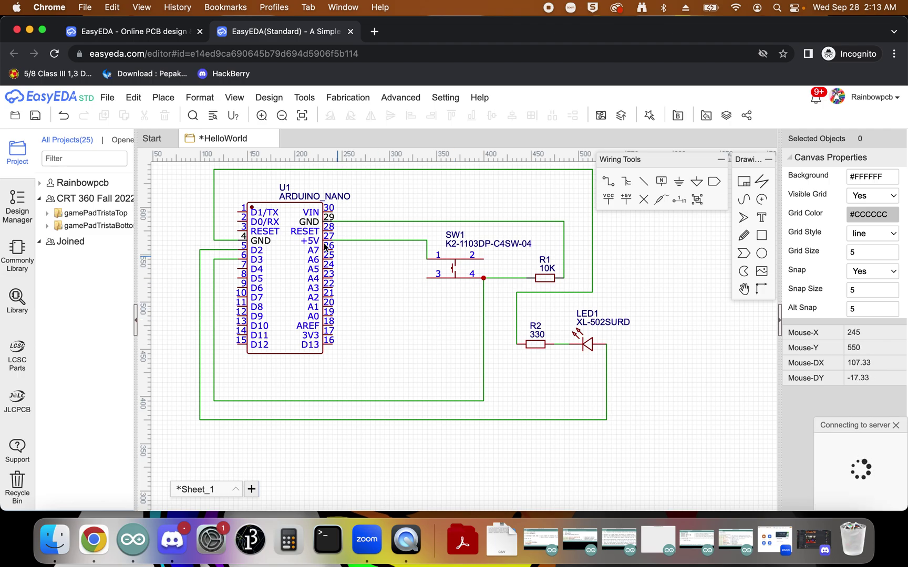
{"action": "right_click_drag", "start_coordinate": [397, 308], "coordinate": [399, 331]}
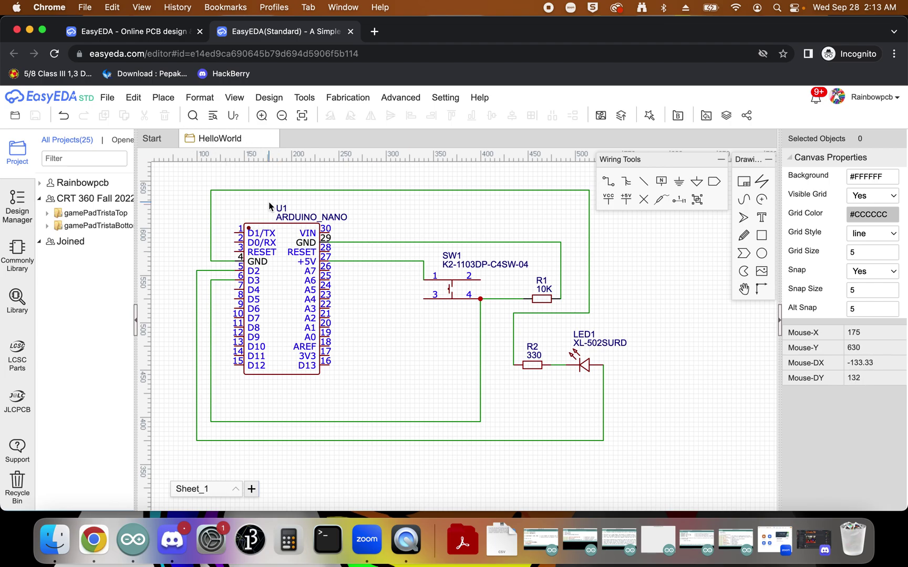
Run Design > Convert Schematic to PCB and keep going past the unfinished-nets warning
{"action": "left_click", "coordinate": [274, 98]}
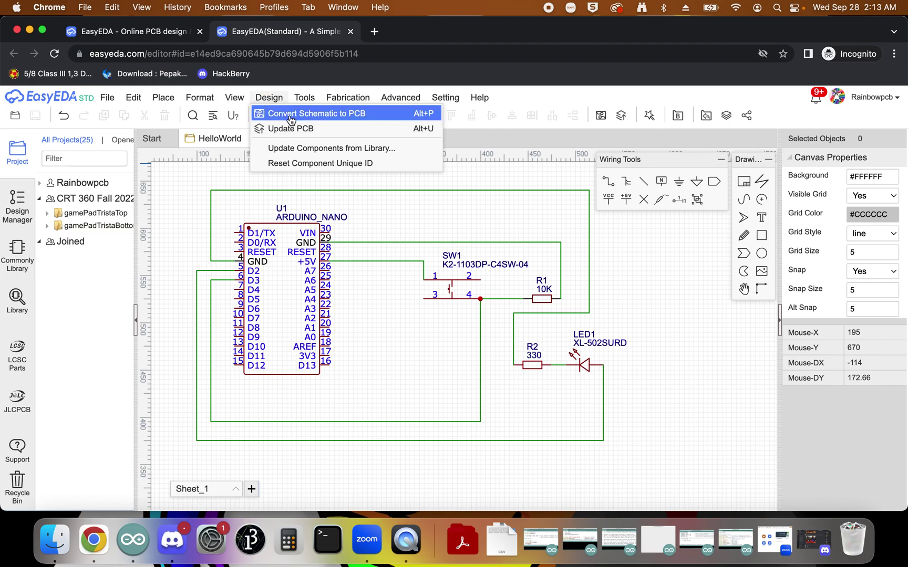
{"action": "left_click", "coordinate": [291, 117]}
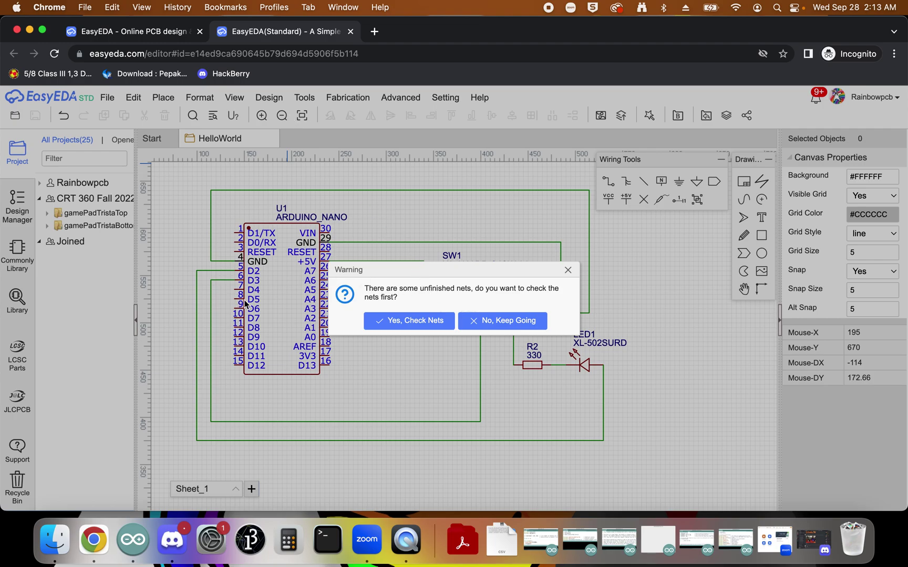
{"action": "left_click", "coordinate": [507, 323]}
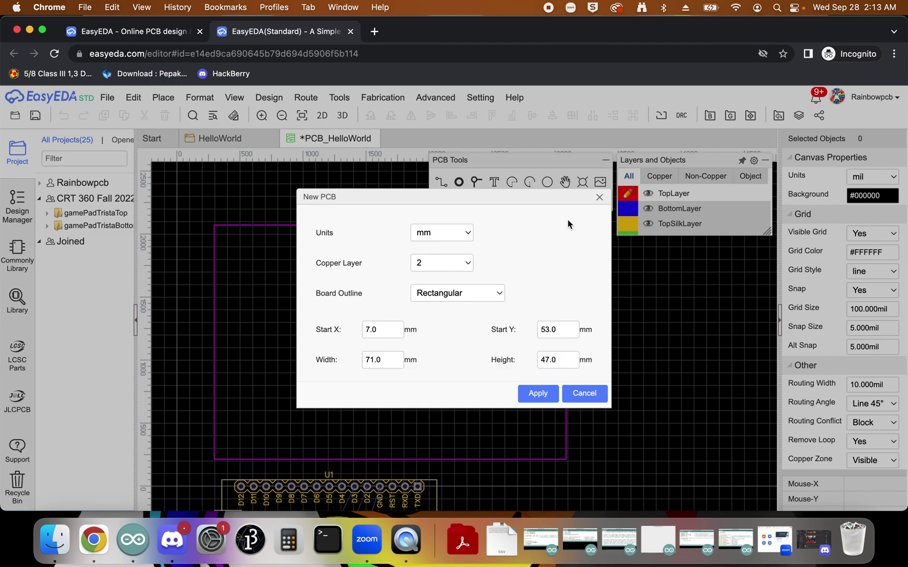
Skip the New PCB settings and set Canvas Properties to mm units with a 10 mm grid
{"action": "left_click", "coordinate": [600, 198]}
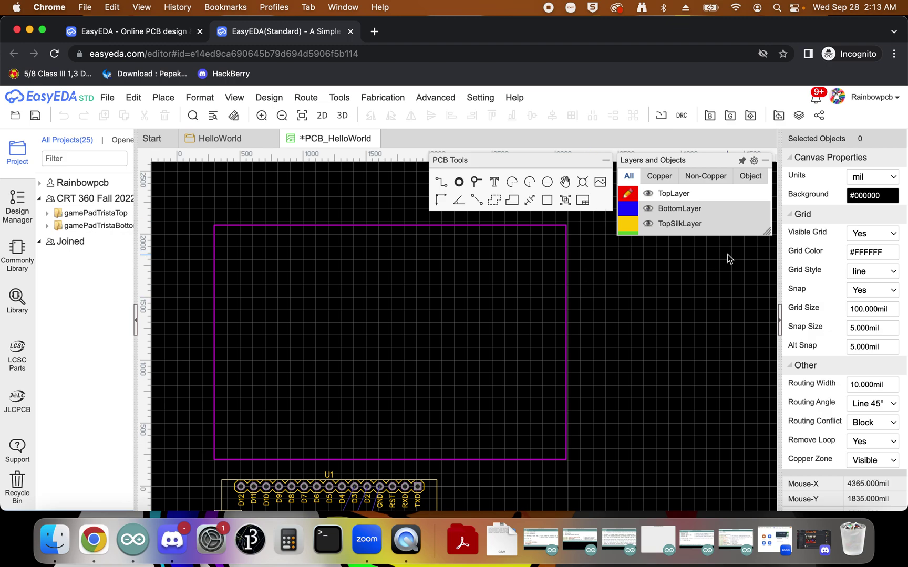
{"action": "left_click", "coordinate": [868, 182]}
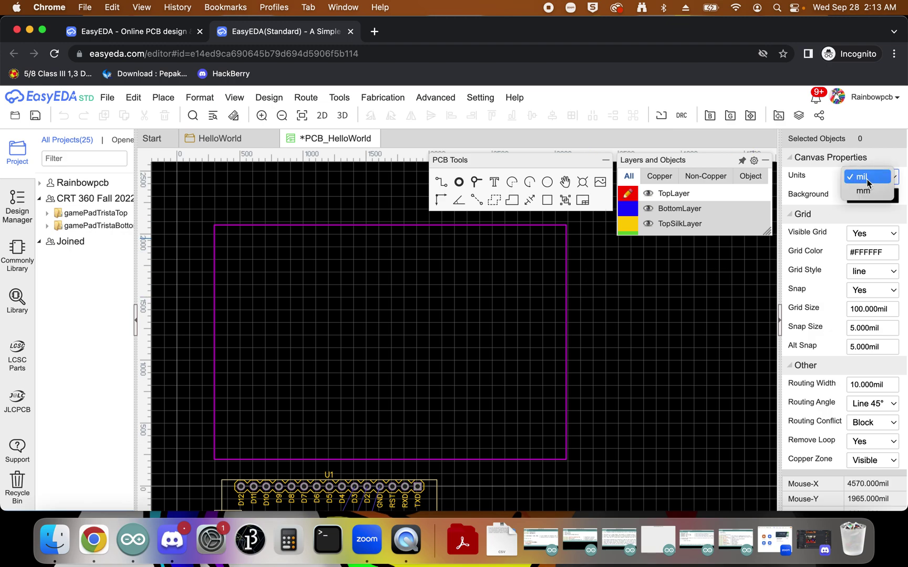
{"action": "left_click", "coordinate": [868, 190]}
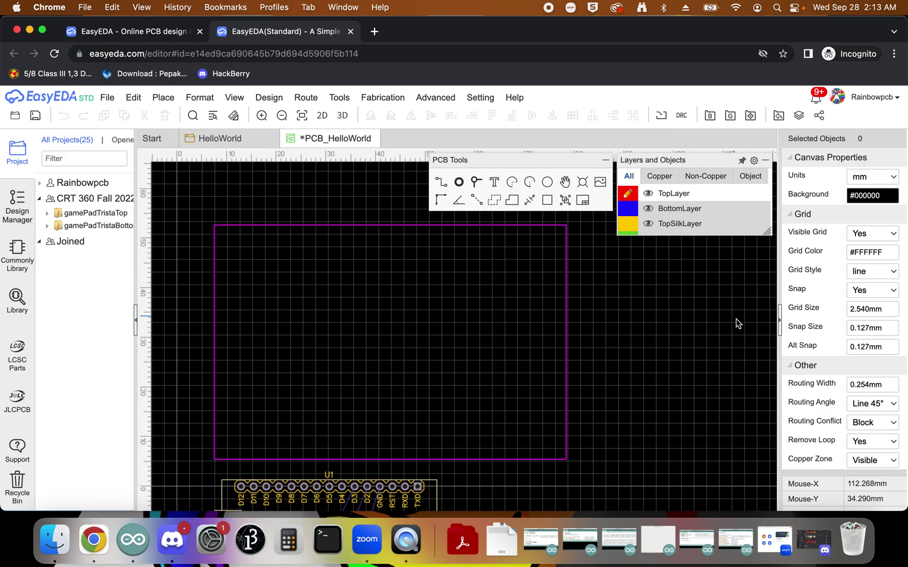
{"action": "left_click", "coordinate": [866, 309]}
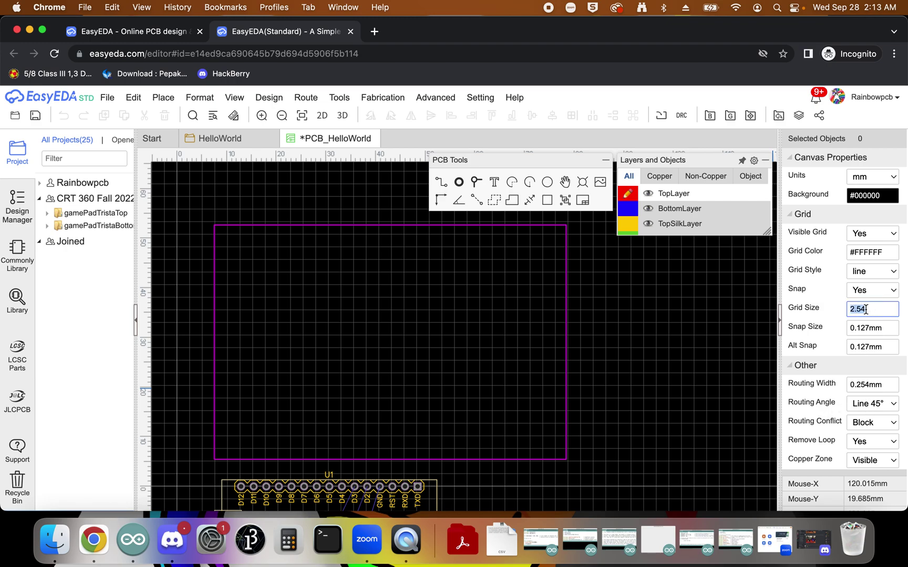
{"action": "key", "text": "Return"}
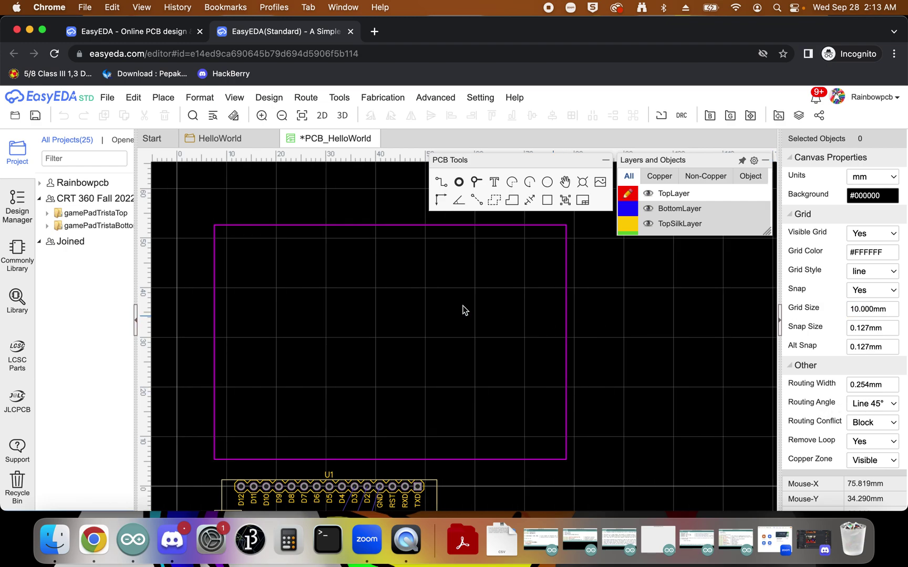
{"action": "left_click", "coordinate": [440, 333]}
{"action": "right_click_drag", "start_coordinate": [440, 333], "coordinate": [435, 294]}
{"action": "left_click", "coordinate": [138, 320]}
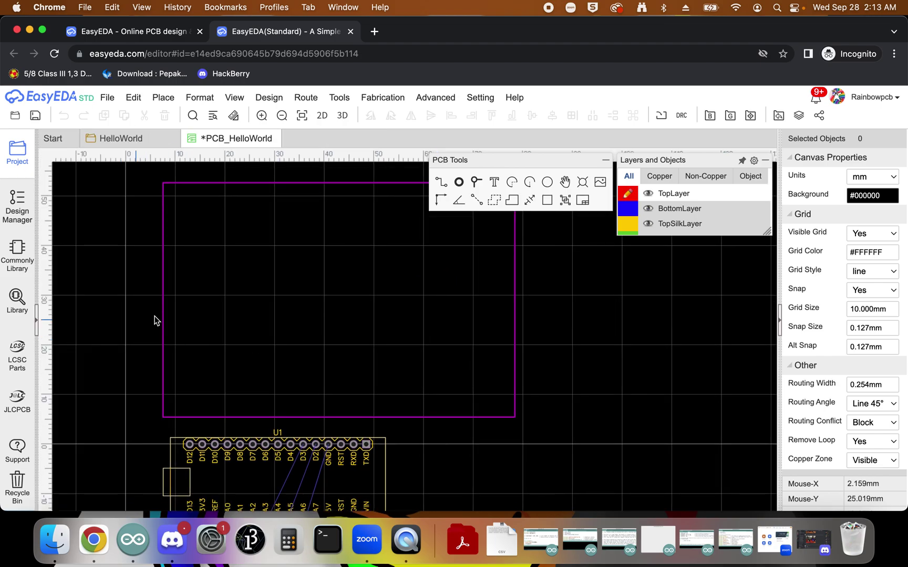
{"action": "right_click_drag", "start_coordinate": [244, 305], "coordinate": [217, 281]}
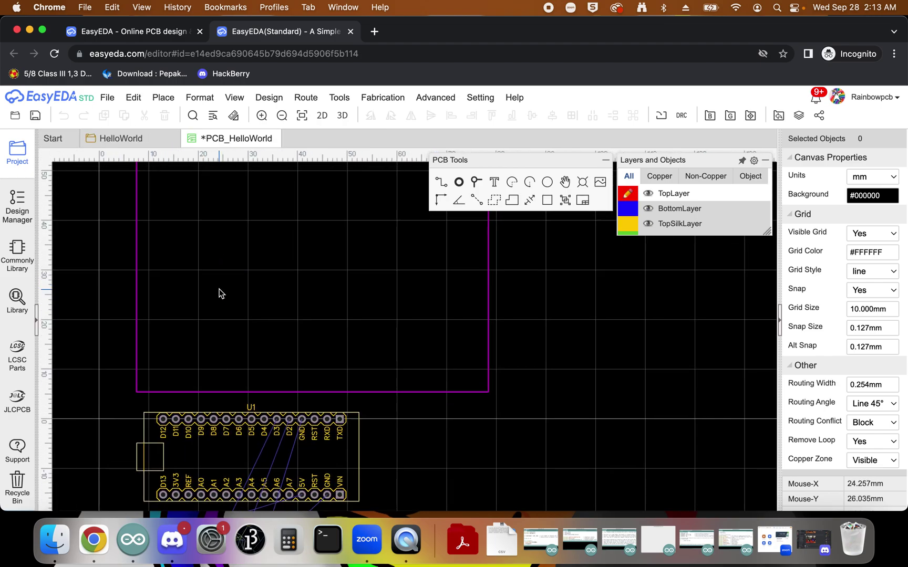
{"action": "scroll", "coordinate": [220, 289], "scroll_direction": "down", "scroll_amount": 2}
Move the Arduino U1 and switch SW1 footprints inside the purple board outline
{"action": "right_click_drag", "start_coordinate": [248, 292], "coordinate": [272, 296]}
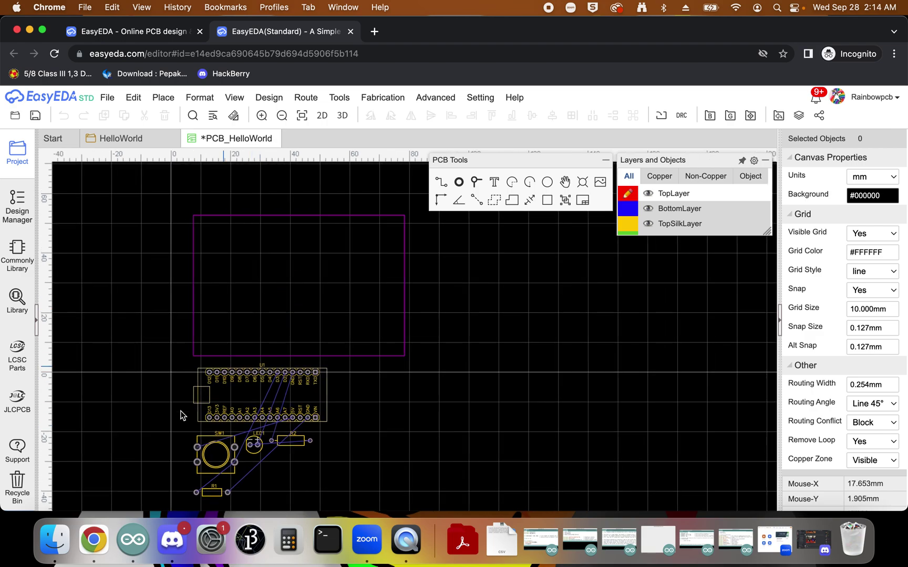
{"action": "left_click", "coordinate": [326, 394]}
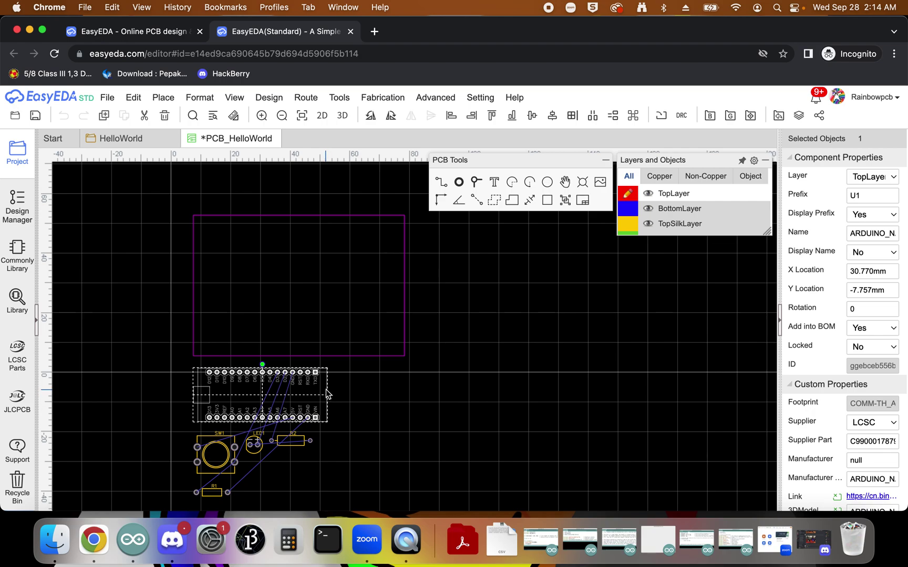
{"action": "left_click_drag", "start_coordinate": [326, 394], "coordinate": [362, 282]}
{"action": "left_click", "coordinate": [389, 395]}
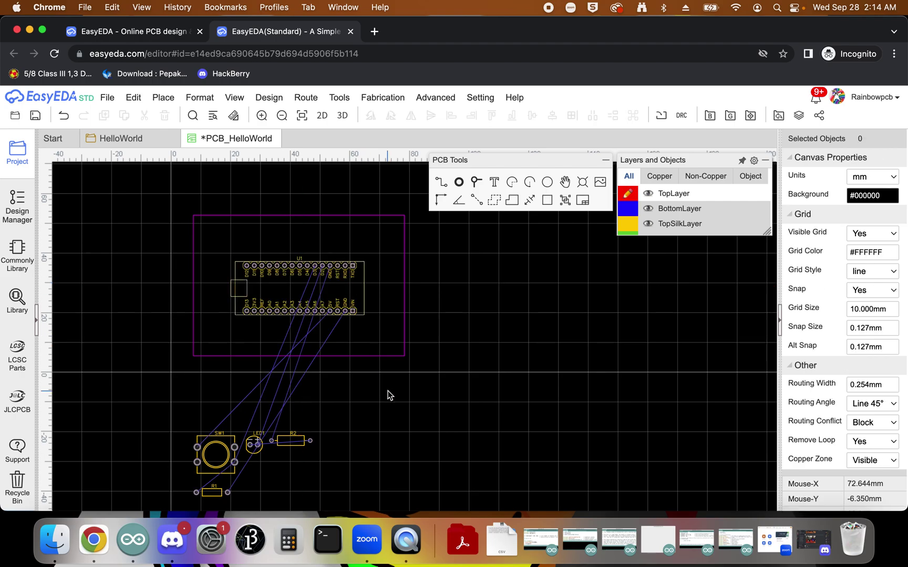
{"action": "left_click_drag", "start_coordinate": [216, 454], "coordinate": [195, 355]}
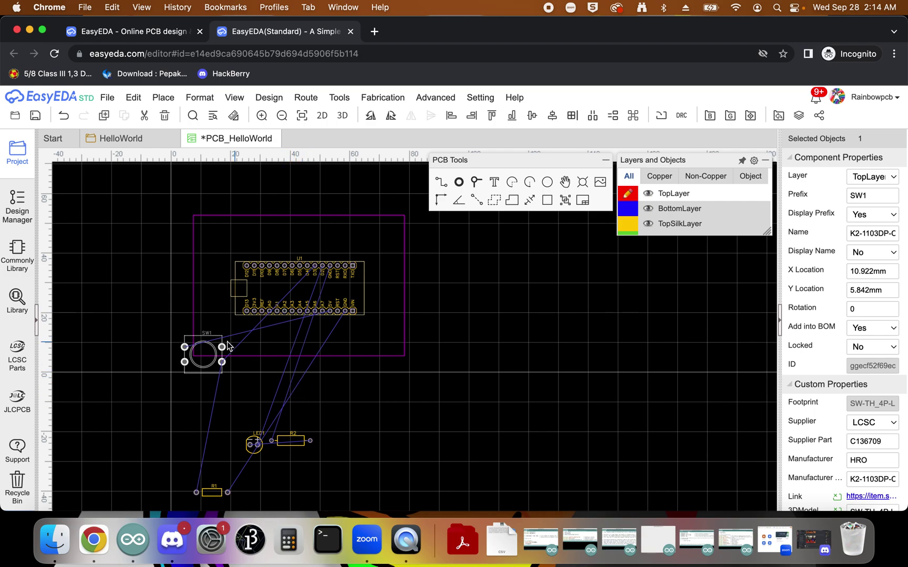
{"action": "left_click_drag", "start_coordinate": [211, 339], "coordinate": [297, 222]}
{"action": "left_click", "coordinate": [242, 223]}
{"action": "left_click", "coordinate": [356, 242]}
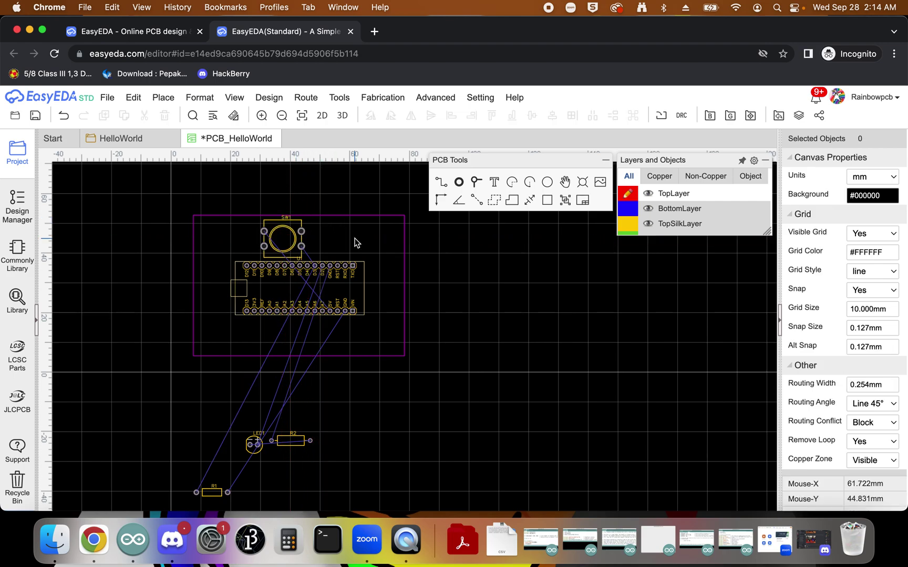
Bring R1, LED1 and R2 onto the board around U1, shifting U1 down-left
{"action": "left_click", "coordinate": [212, 492]}
{"action": "left_click_drag", "start_coordinate": [213, 492], "coordinate": [338, 242]}
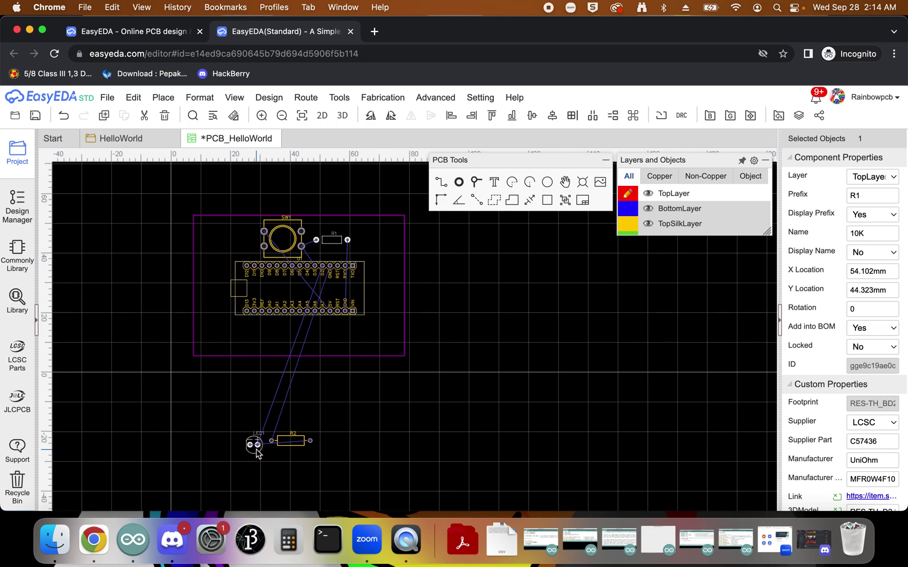
{"action": "left_click_drag", "start_coordinate": [253, 444], "coordinate": [393, 271]}
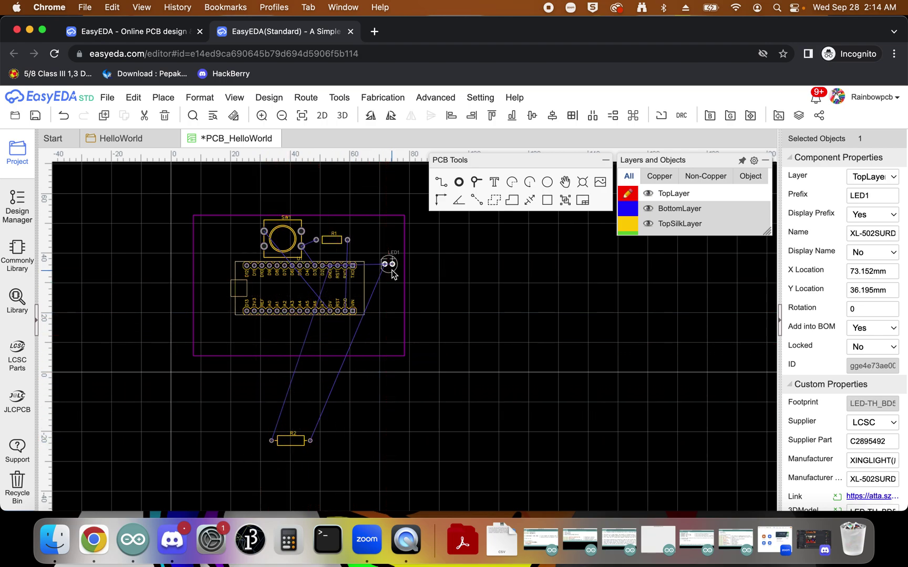
{"action": "left_click_drag", "start_coordinate": [286, 315], "coordinate": [272, 347]}
{"action": "left_click_drag", "start_coordinate": [298, 441], "coordinate": [389, 322]}
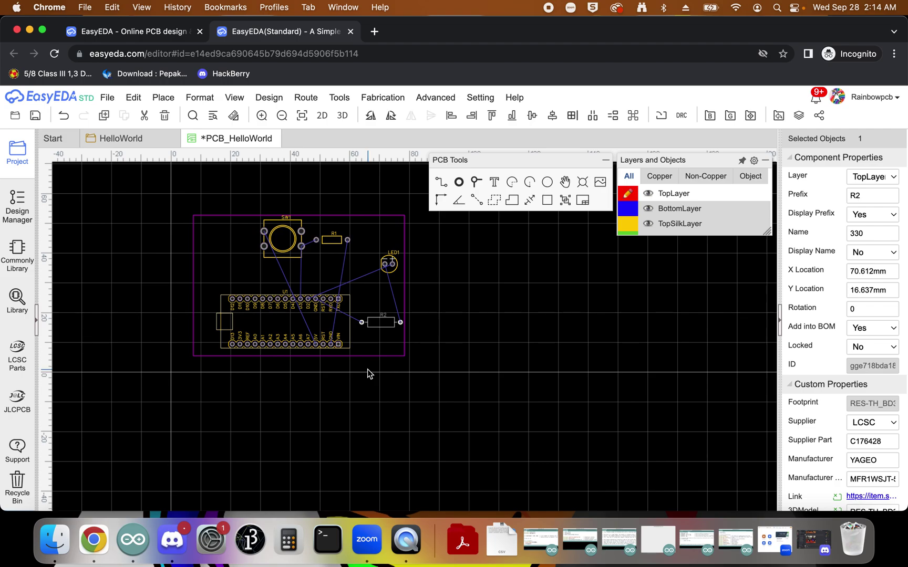
Fine-tune the layout: nudge U1 up, R1 up-right and SW1 down-left
{"action": "scroll", "coordinate": [367, 369], "scroll_direction": "up", "scroll_amount": 2}
{"action": "right_click_drag", "start_coordinate": [346, 405], "coordinate": [391, 461]}
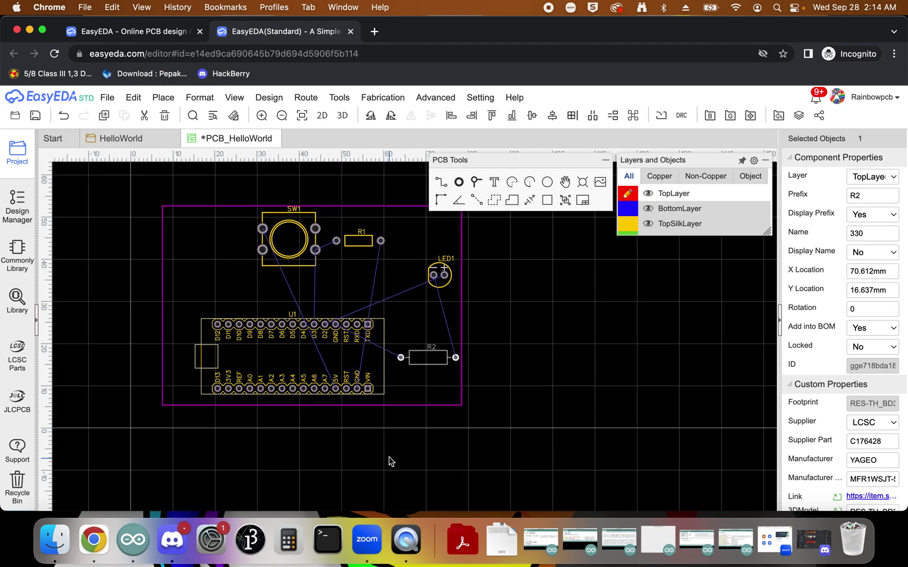
{"action": "left_click_drag", "start_coordinate": [301, 318], "coordinate": [300, 304]}
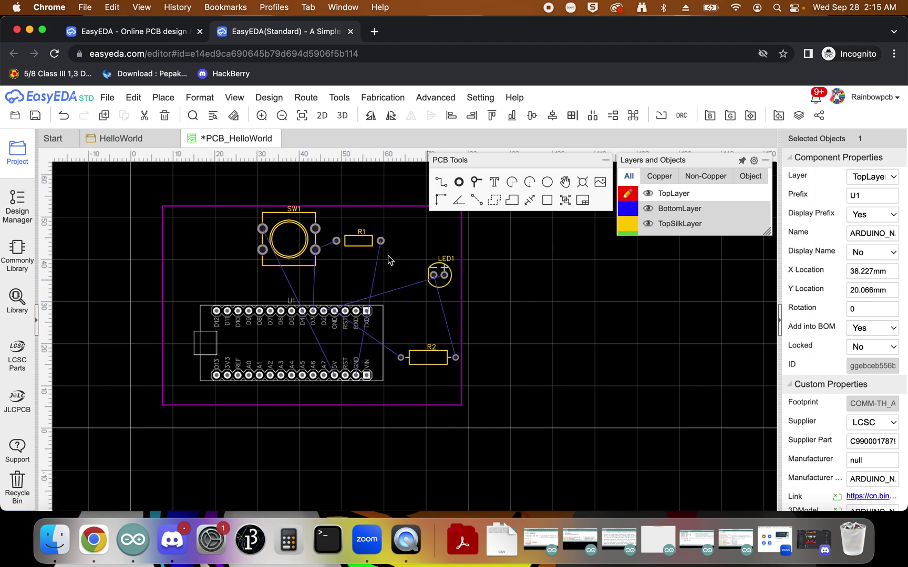
{"action": "left_click_drag", "start_coordinate": [362, 246], "coordinate": [377, 235]}
{"action": "left_click_drag", "start_coordinate": [299, 269], "coordinate": [296, 279]}
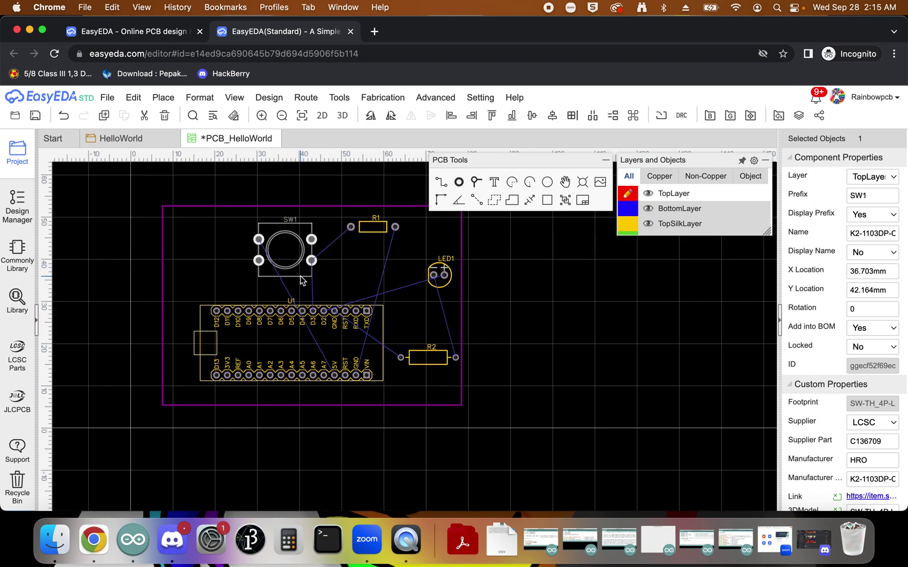
Rotate SW1 90° and nudge it right, then turn R1 vertical and place it beside SW1
{"action": "left_click", "coordinate": [328, 274]}
{"action": "left_click", "coordinate": [304, 275]}
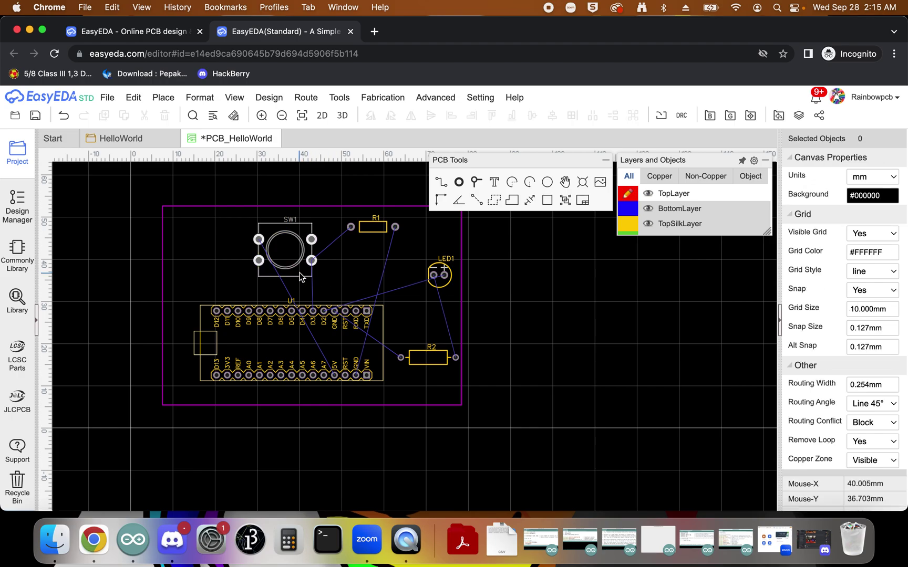
{"action": "key", "text": "space"}
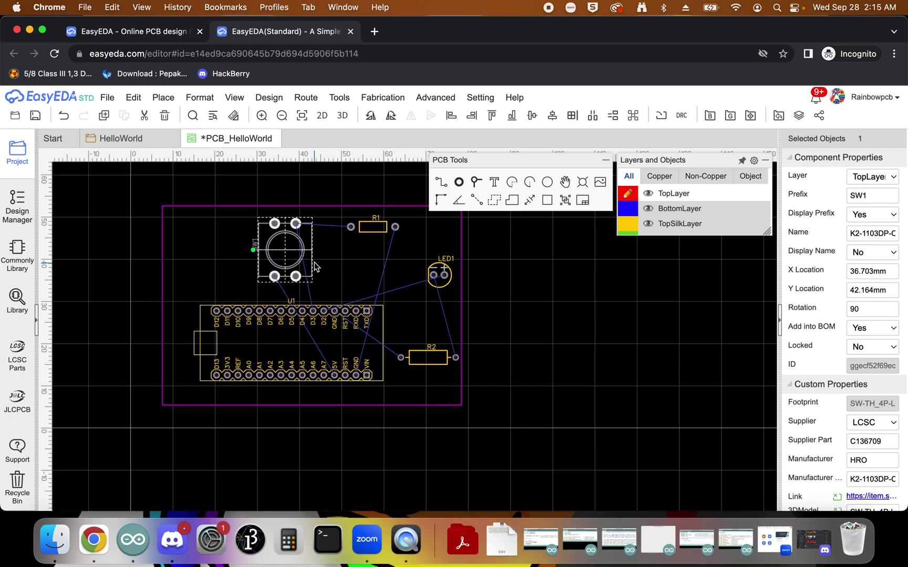
{"action": "left_click_drag", "start_coordinate": [314, 267], "coordinate": [312, 264]}
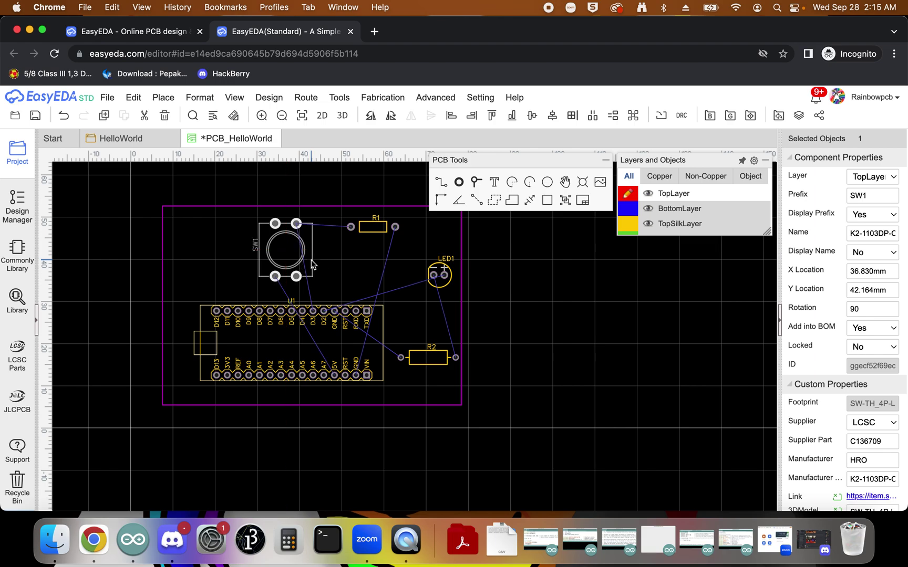
{"action": "left_click", "coordinate": [372, 227]}
{"action": "key", "text": "space"}
{"action": "left_click_drag", "start_coordinate": [372, 227], "coordinate": [334, 255]}
{"action": "key", "text": "space"}
{"action": "key", "text": "space"}
Move LED1 up-left and turn it 180°, stand R2 upright right of U1, and nudge SW1 left
{"action": "left_click_drag", "start_coordinate": [441, 269], "coordinate": [402, 243]}
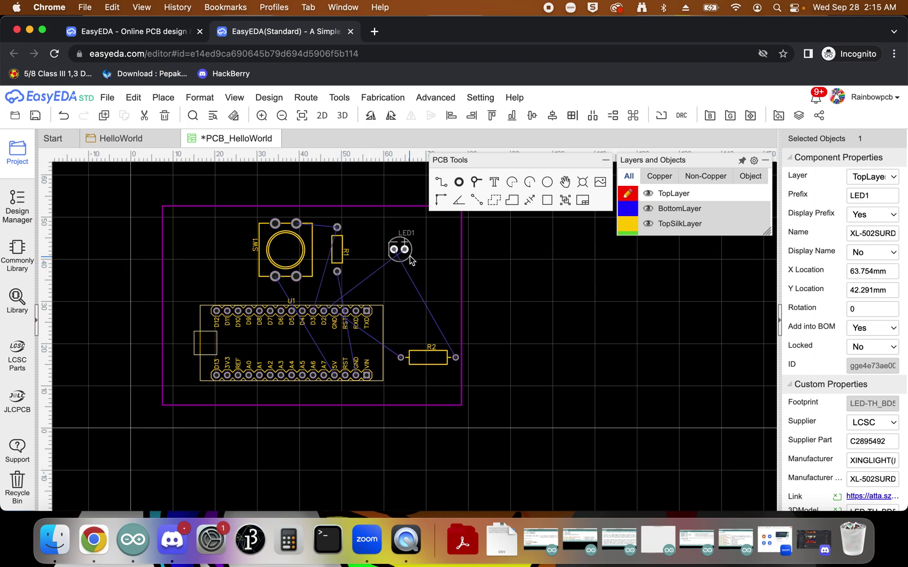
{"action": "key", "text": "space"}
{"action": "key", "text": "space"}
{"action": "left_click", "coordinate": [404, 283]}
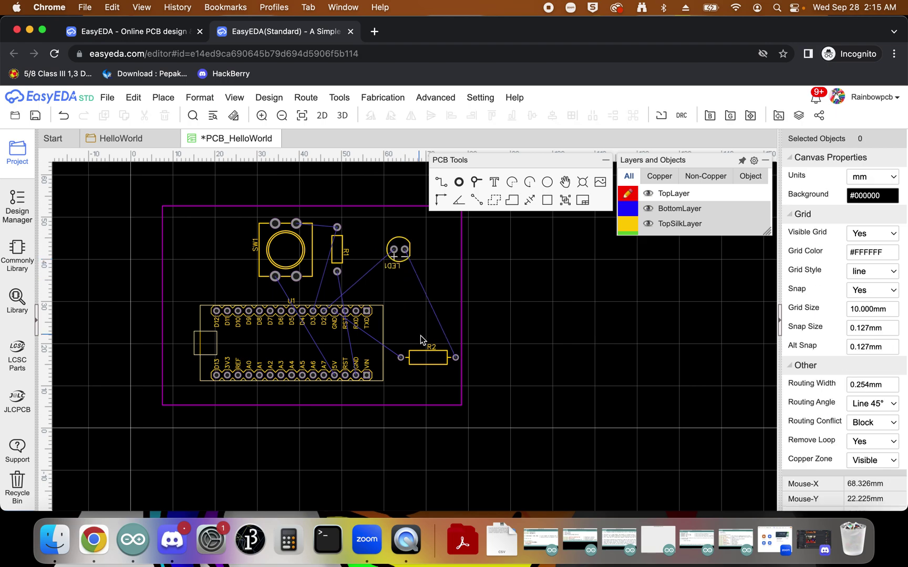
{"action": "left_click", "coordinate": [424, 355]}
{"action": "key", "text": "space"}
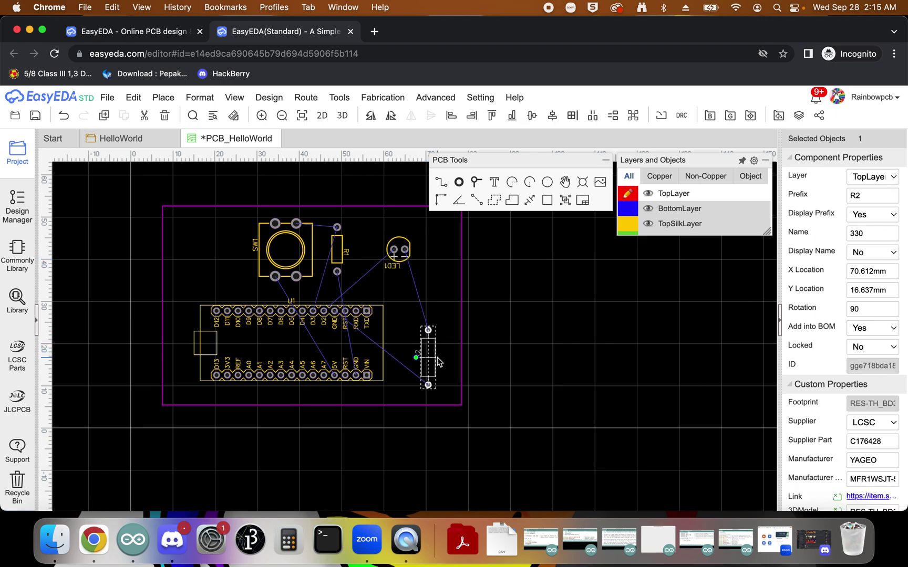
{"action": "left_click_drag", "start_coordinate": [437, 362], "coordinate": [413, 327]}
{"action": "left_click", "coordinate": [462, 341]}
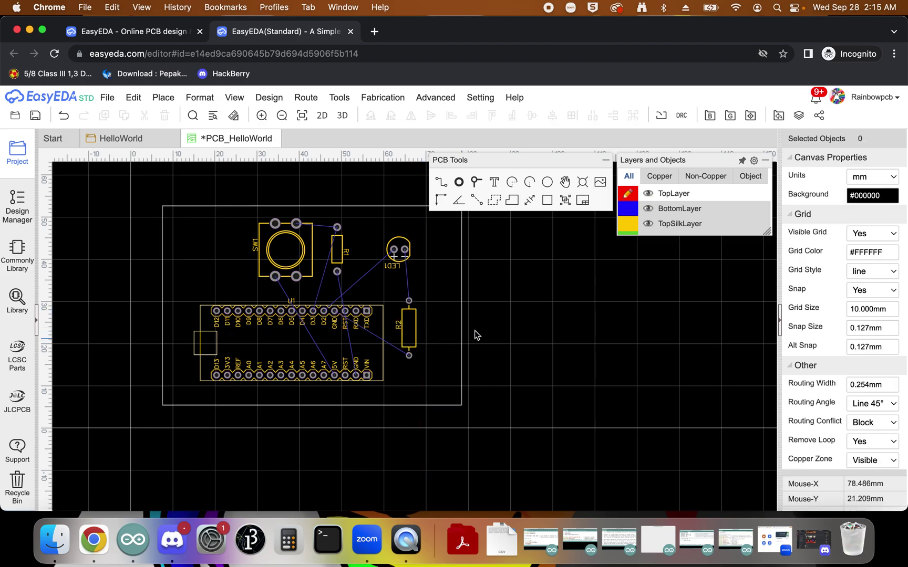
{"action": "left_click", "coordinate": [308, 272]}
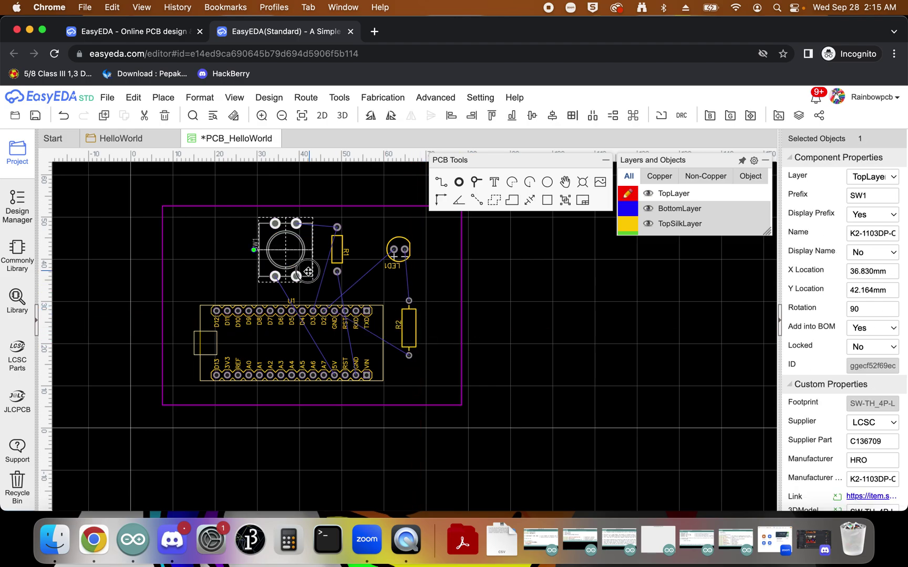
{"action": "left_click_drag", "start_coordinate": [308, 271], "coordinate": [300, 274]}
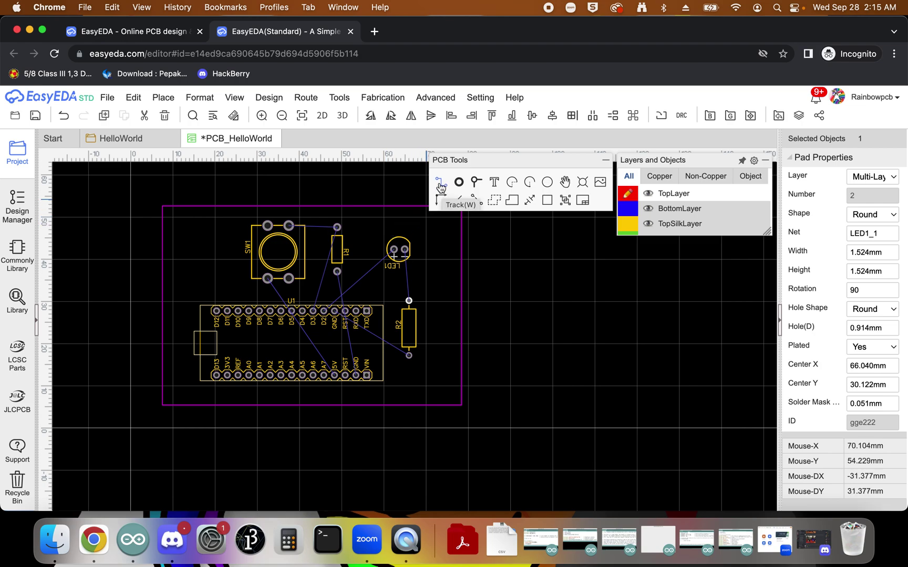
Route top-layer tracks from SW1 to R1, R1 to U1 D3, and SW1 down U1's left side to 5V
{"action": "left_click", "coordinate": [440, 183]}
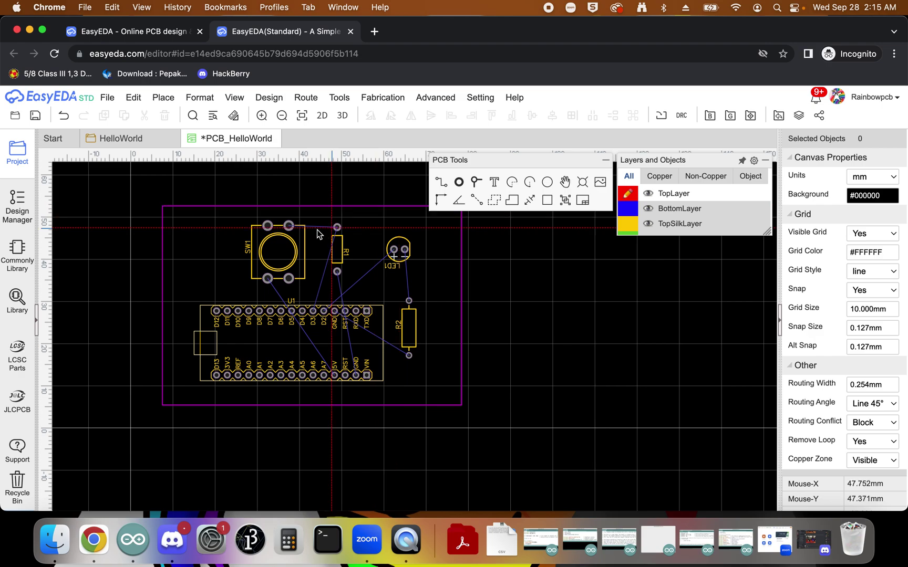
{"action": "left_click", "coordinate": [289, 226]}
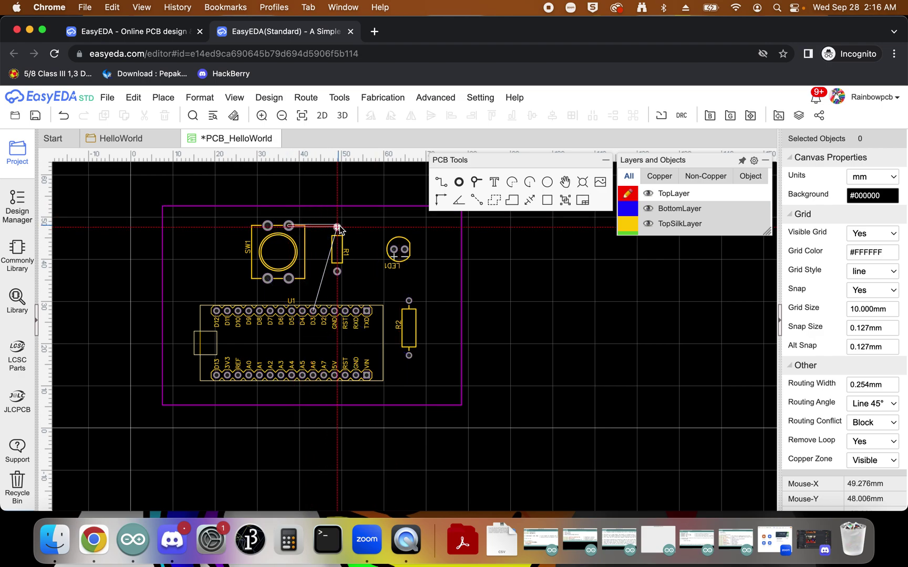
{"action": "left_click", "coordinate": [337, 227]}
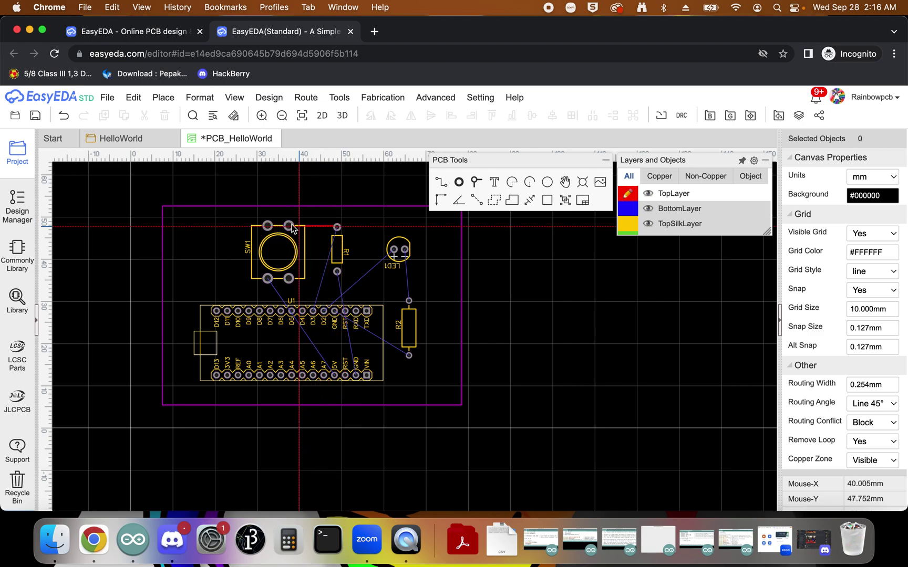
{"action": "left_click", "coordinate": [337, 228]}
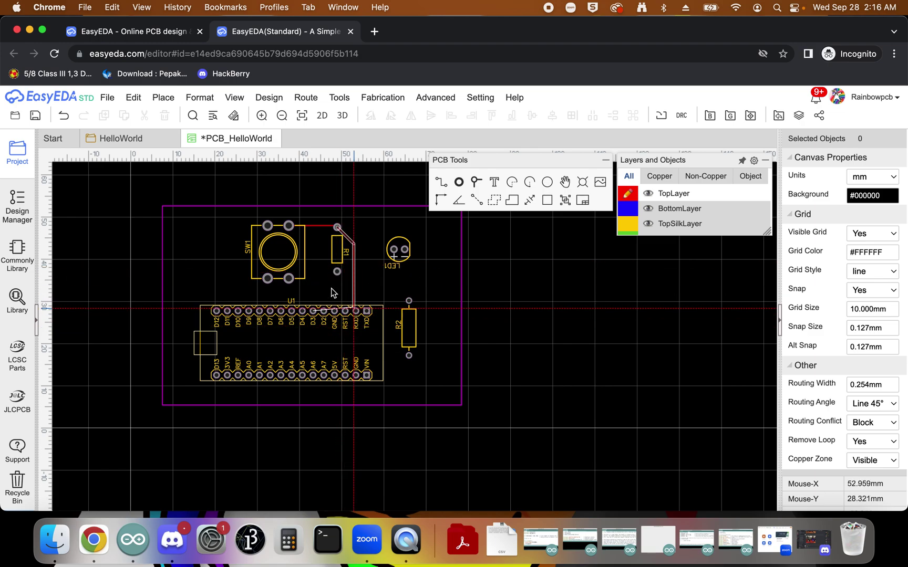
{"action": "left_click", "coordinate": [313, 312]}
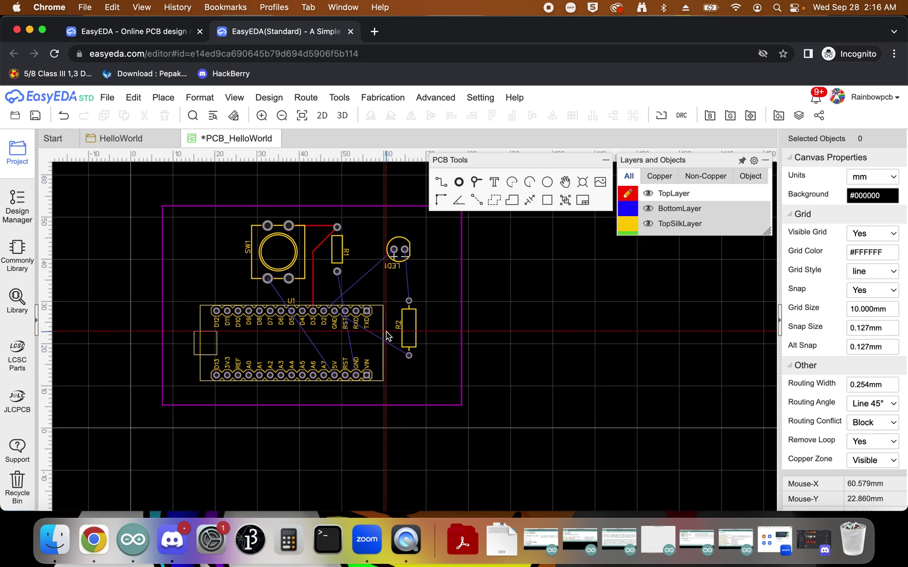
{"action": "left_click", "coordinate": [267, 279]}
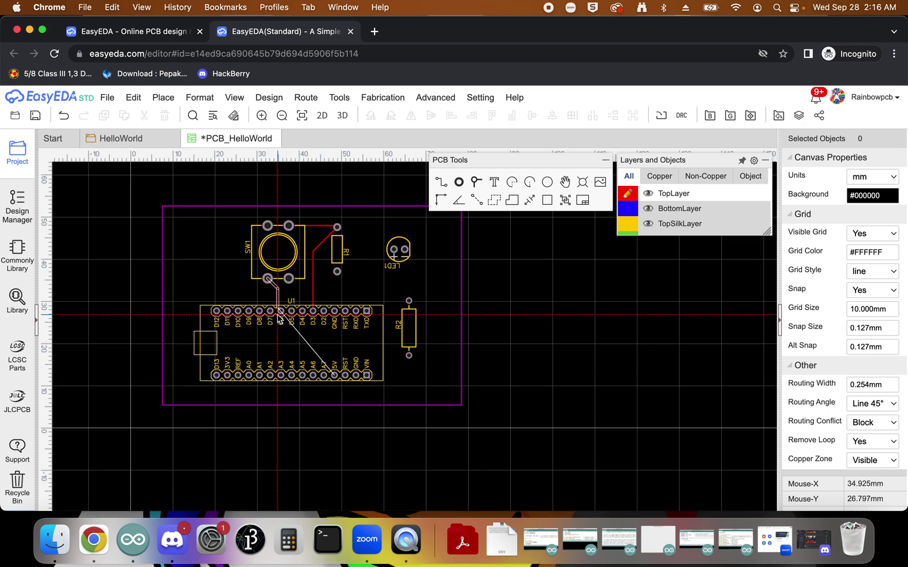
{"action": "left_click", "coordinate": [187, 312]}
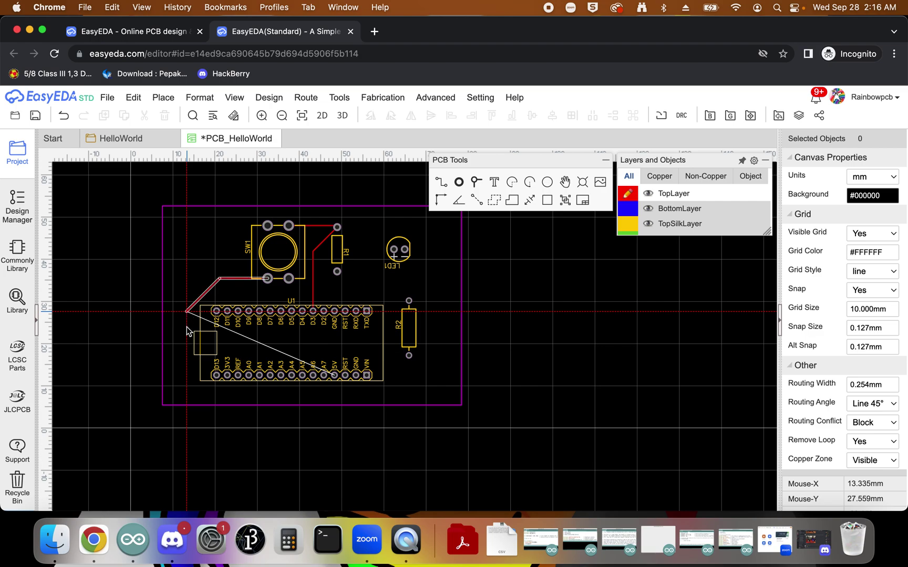
{"action": "left_click", "coordinate": [187, 385]}
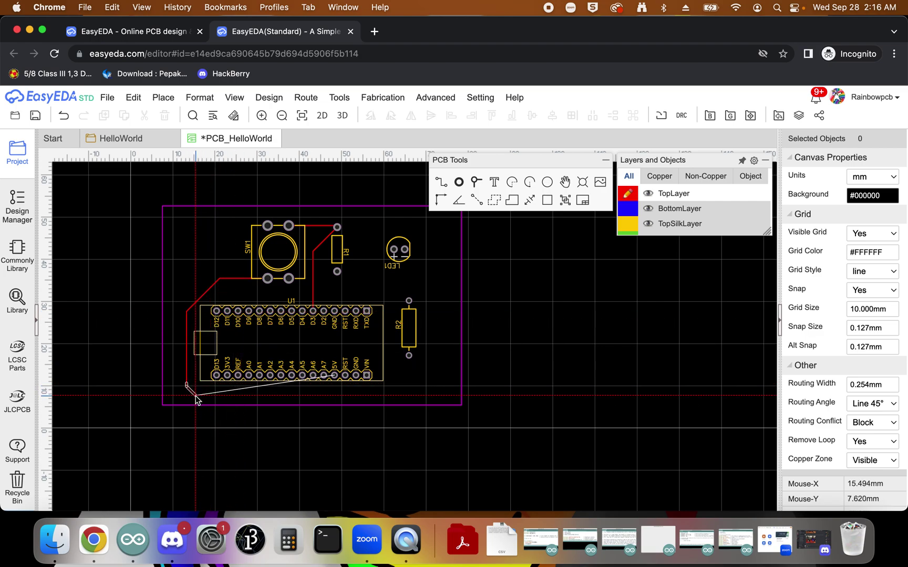
{"action": "left_click", "coordinate": [333, 386]}
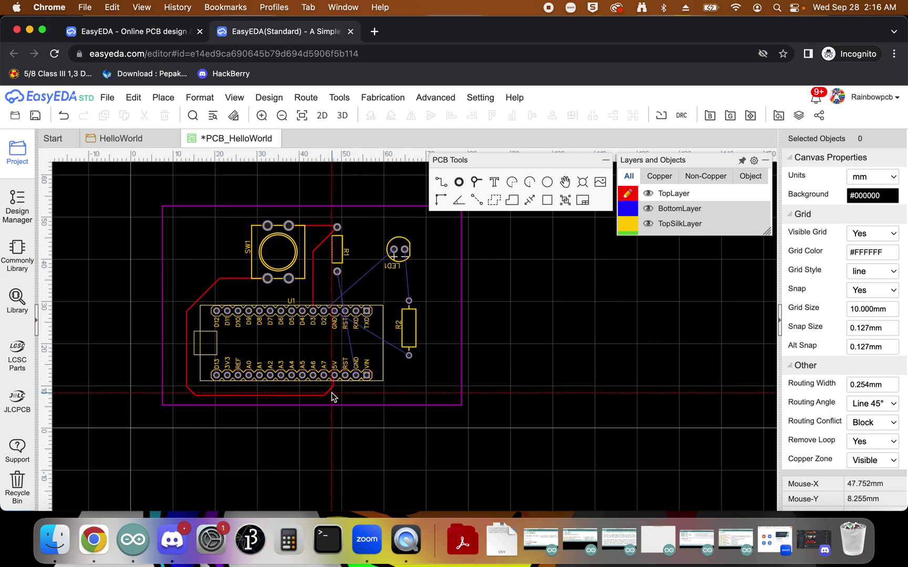
Route tracks LED1 to U1 D2, LED1 to R2, and R2 to U1 GND, cancelling the unfinished R1 track
{"action": "left_click", "coordinate": [394, 250]}
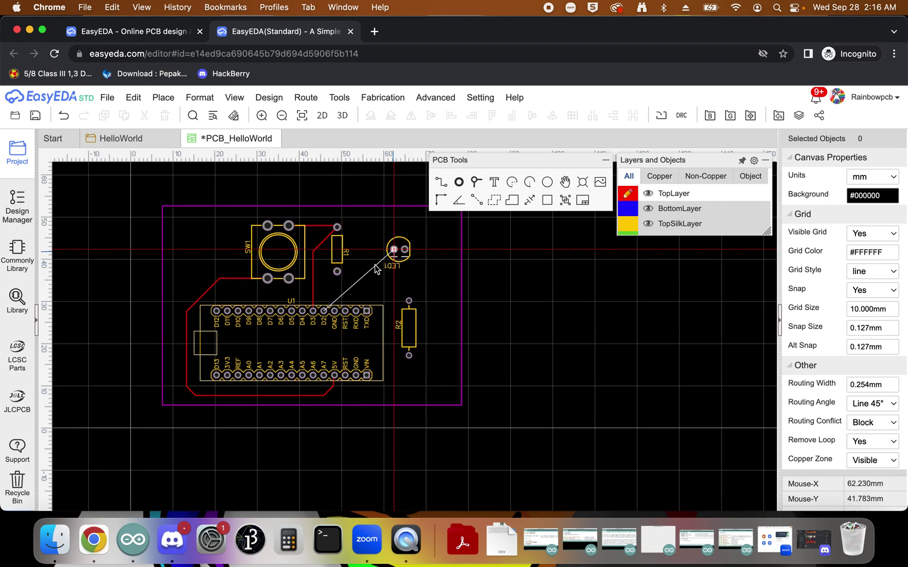
{"action": "left_click", "coordinate": [324, 311]}
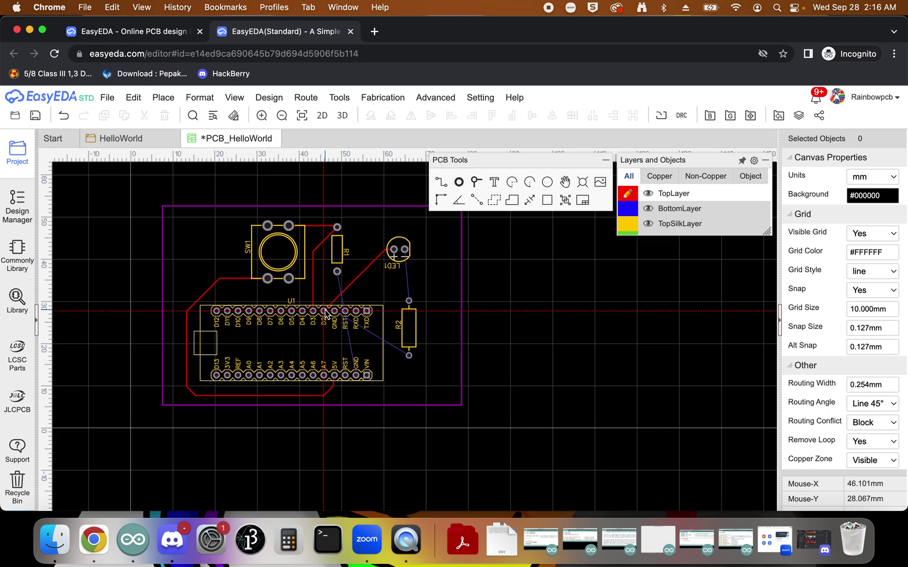
{"action": "left_click", "coordinate": [405, 250]}
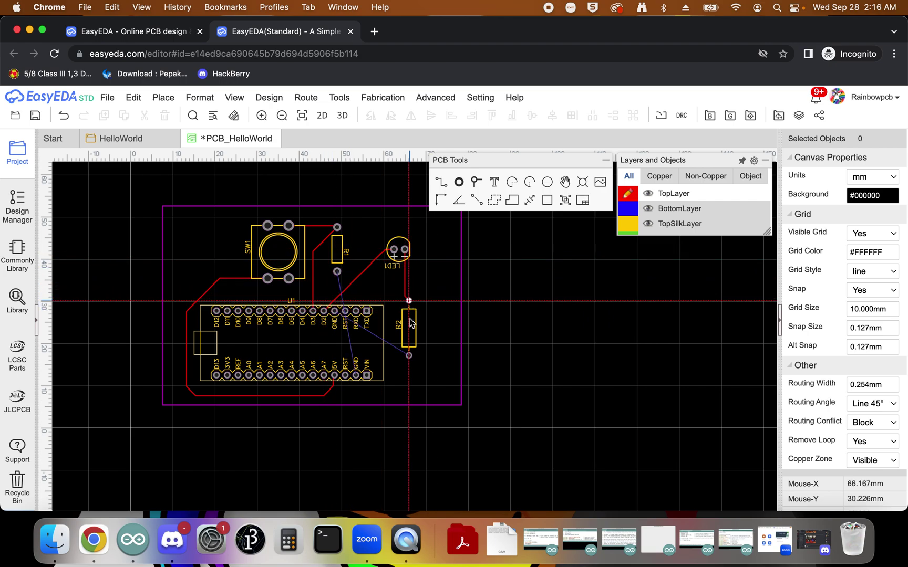
{"action": "left_click", "coordinate": [410, 315]}
{"action": "left_click", "coordinate": [409, 356]}
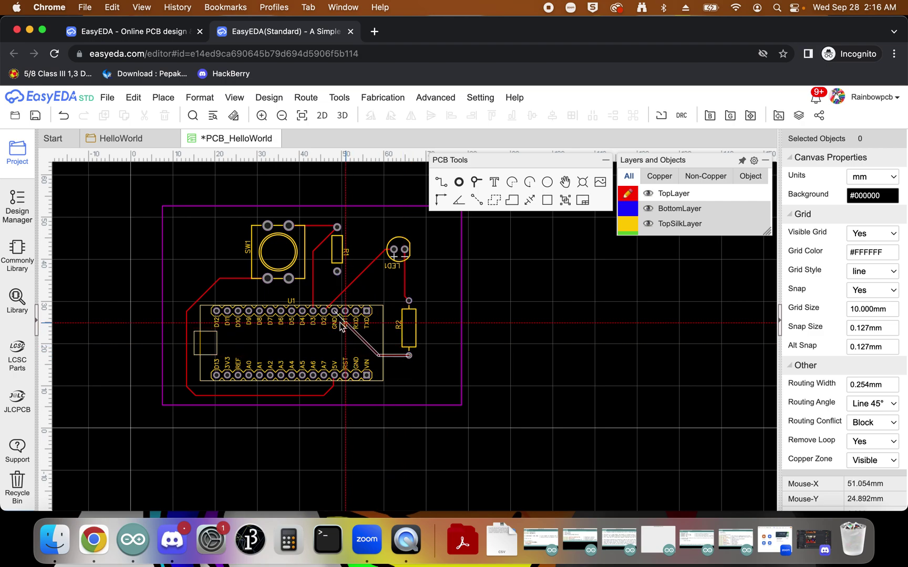
{"action": "left_click", "coordinate": [335, 312]}
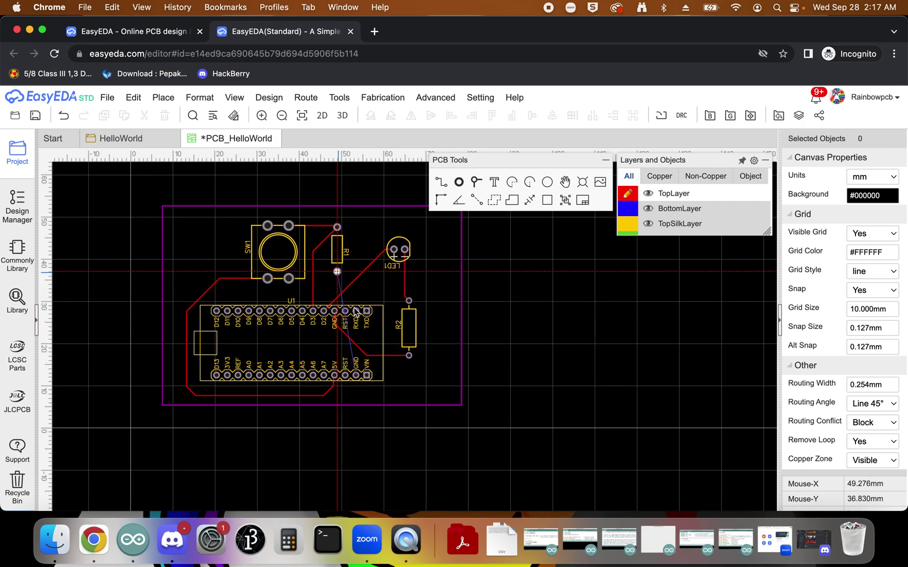
{"action": "left_click", "coordinate": [337, 271]}
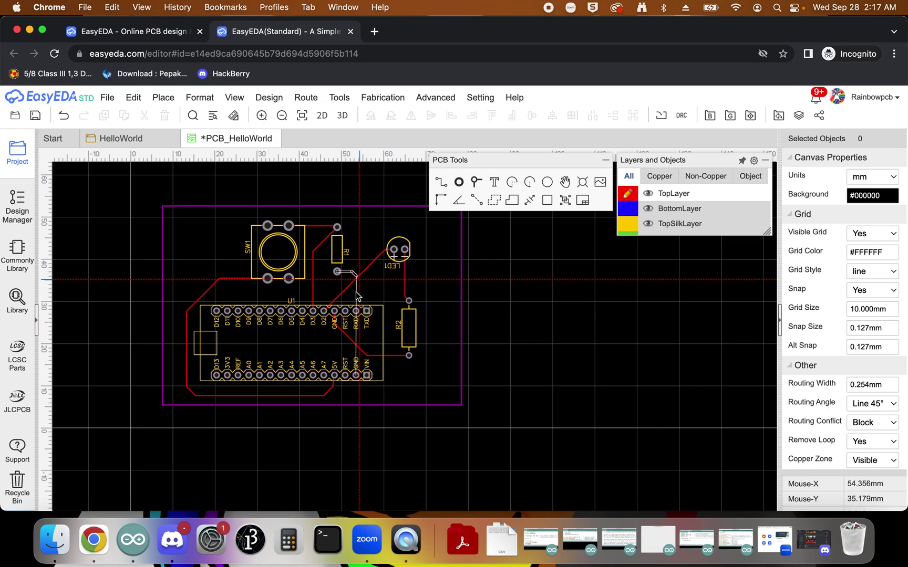
{"action": "right_click", "coordinate": [430, 227]}
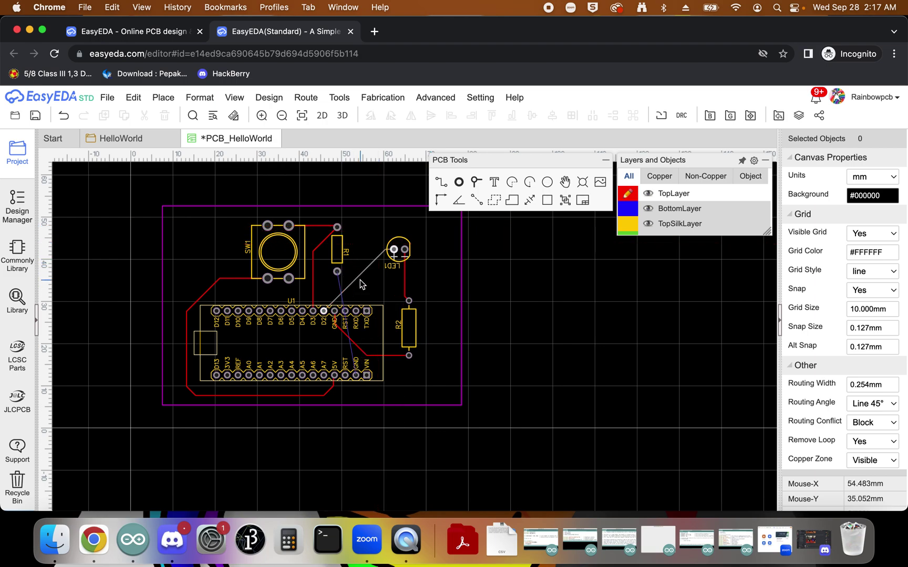
Run a BottomLayer track from R1's lower pad around R2 to U1's GND pad, then reselect TopLayer
{"action": "left_click", "coordinate": [359, 280]}
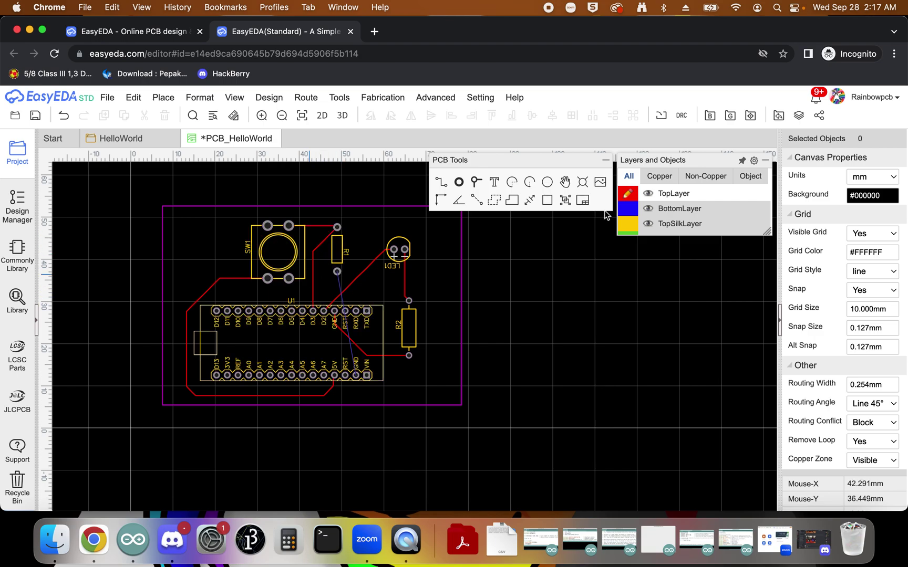
{"action": "mouse_move", "coordinate": [622, 214]}
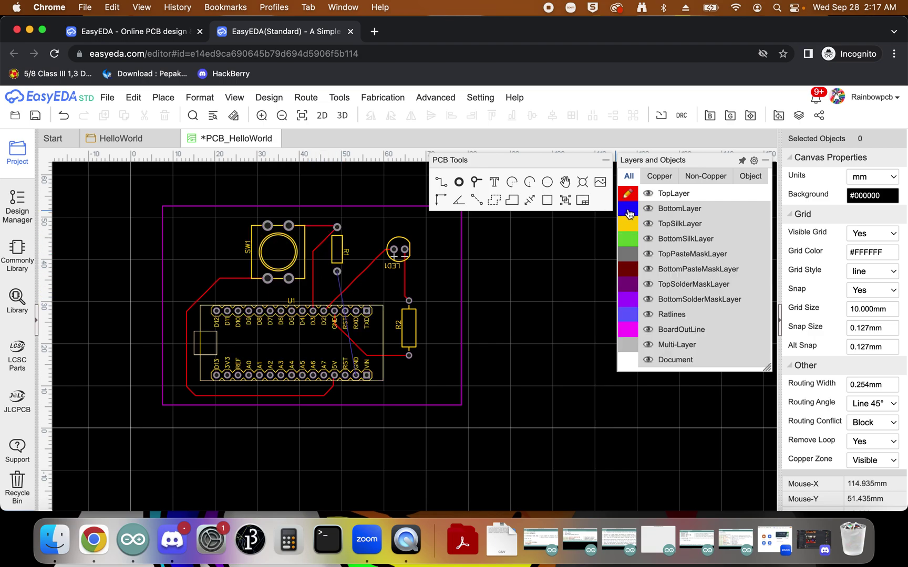
{"action": "left_click", "coordinate": [627, 210]}
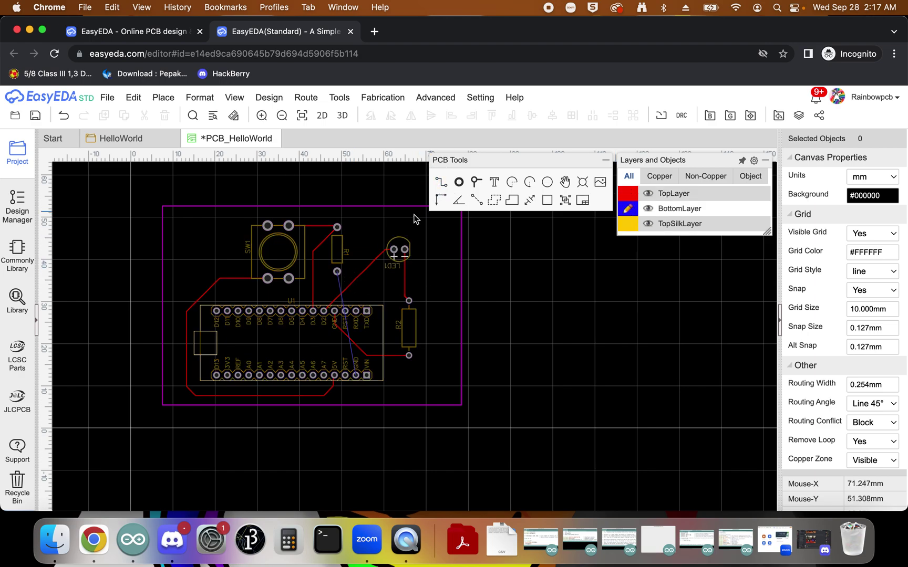
{"action": "left_click", "coordinate": [336, 271]}
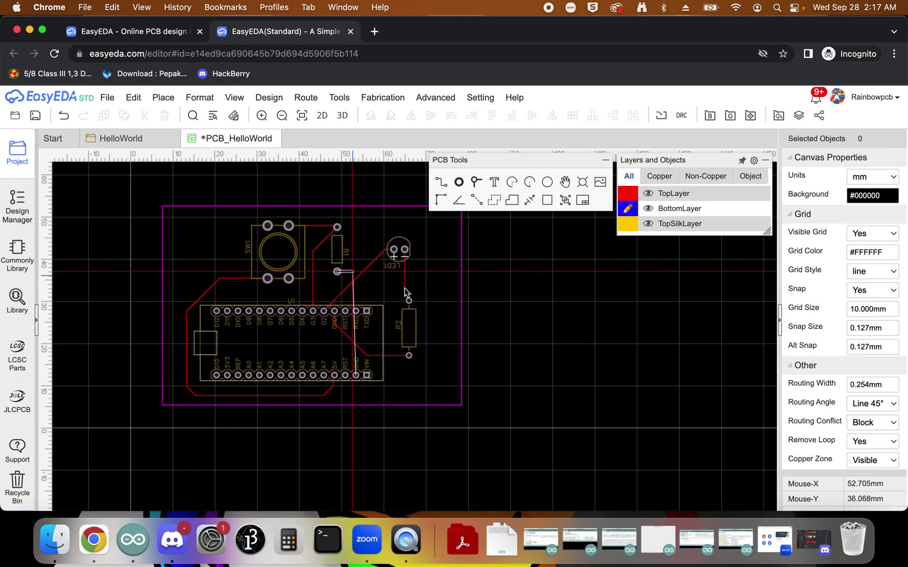
{"action": "left_click", "coordinate": [438, 310]}
{"action": "left_click", "coordinate": [420, 398]}
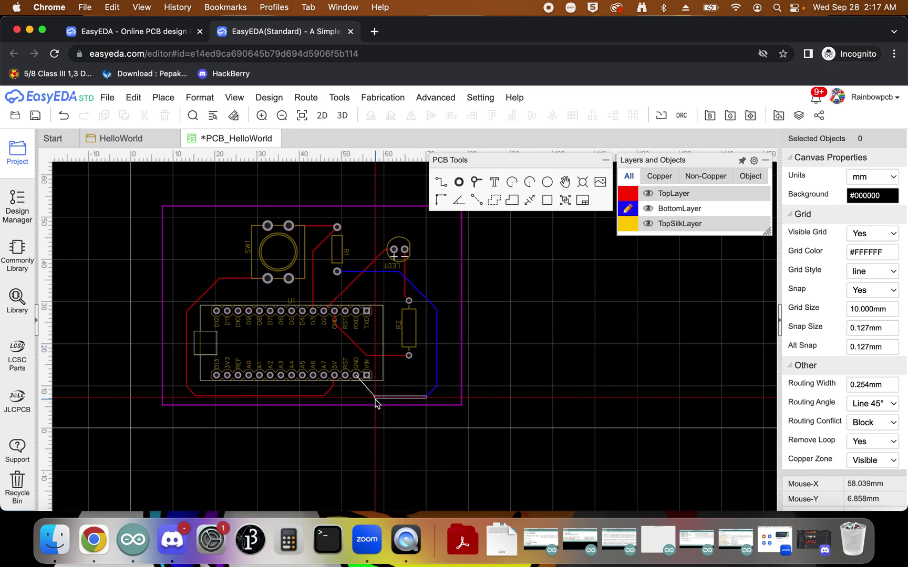
{"action": "left_click", "coordinate": [374, 398]}
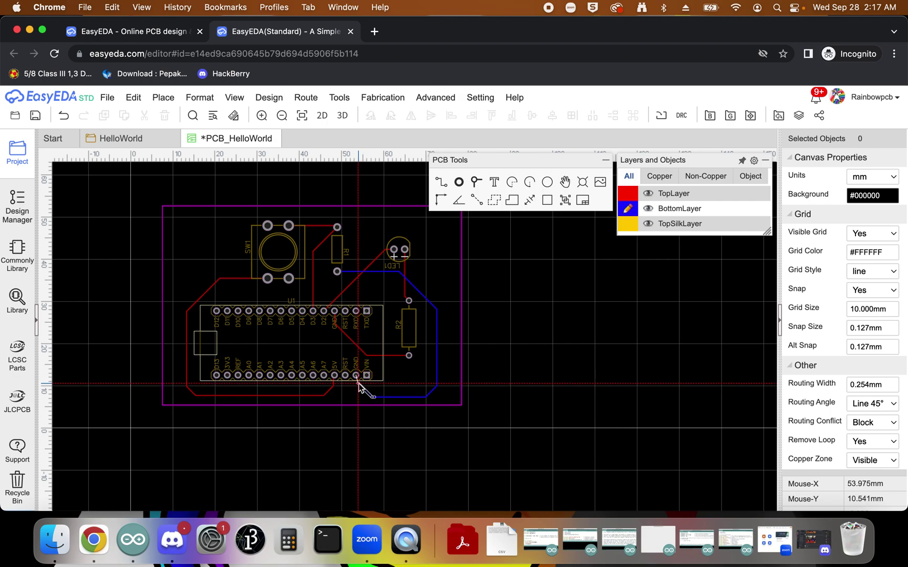
{"action": "left_click", "coordinate": [357, 382]}
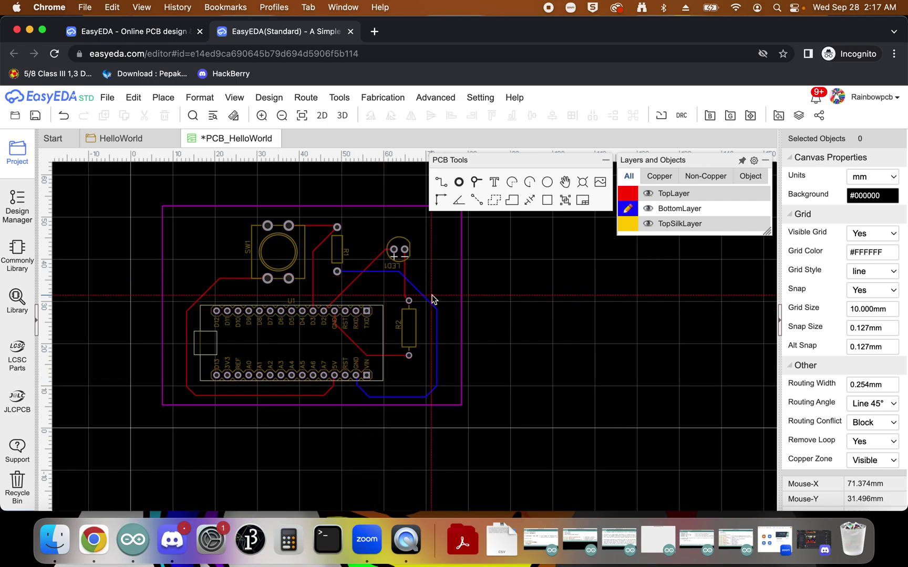
{"action": "right_click_drag", "start_coordinate": [504, 285], "coordinate": [492, 294]}
{"action": "left_click", "coordinate": [625, 195]}
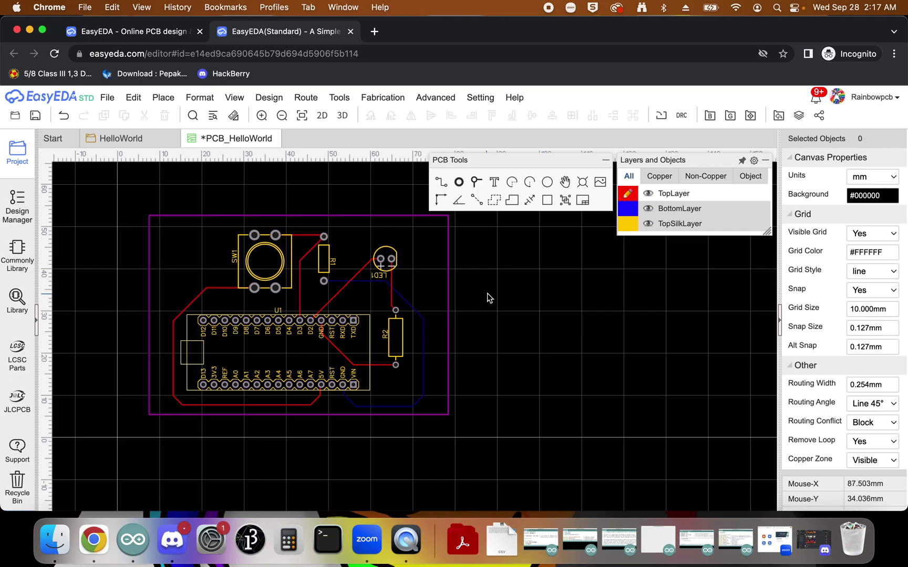
Place a TopSilkLayer text label in the board's upper-left and change it to 'HelloWorld!'
{"action": "left_click", "coordinate": [494, 184]}
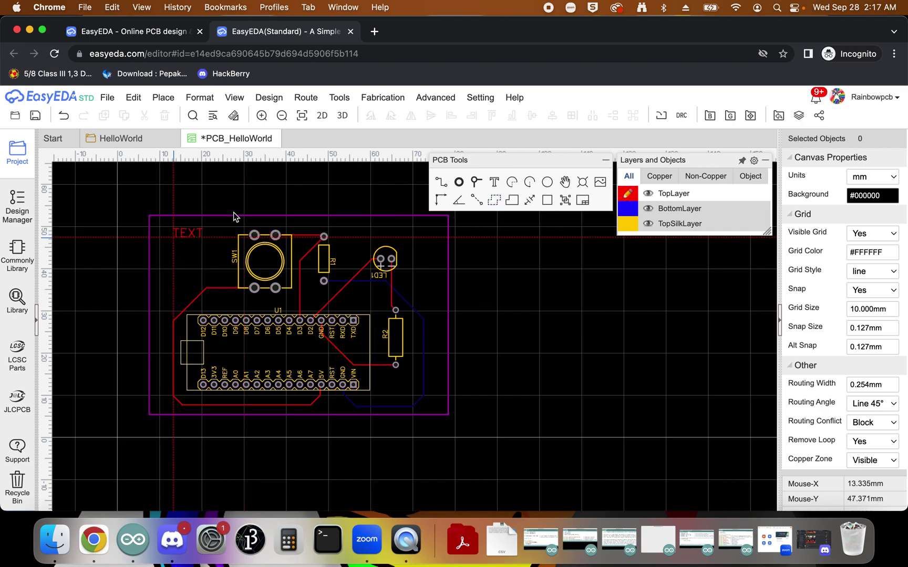
{"action": "left_click", "coordinate": [631, 230]}
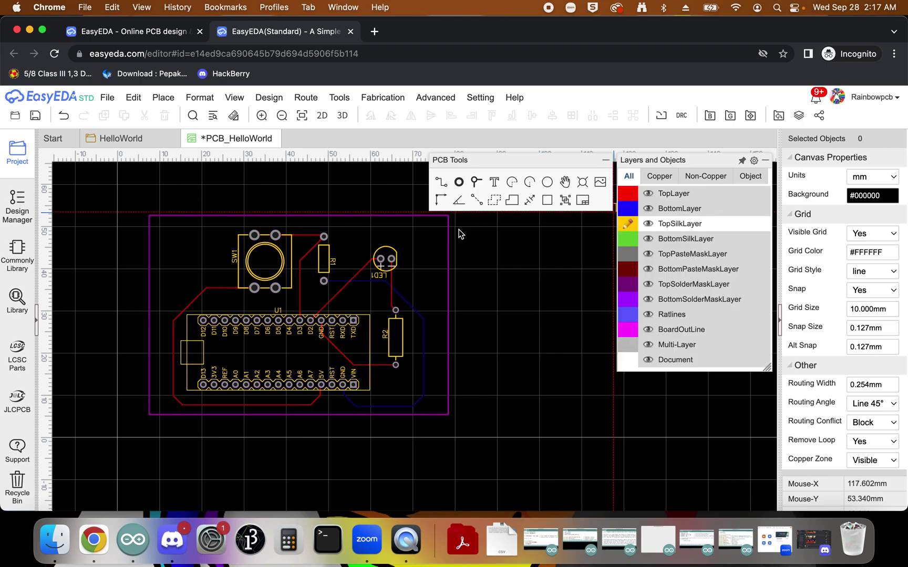
{"action": "left_click", "coordinate": [164, 238]}
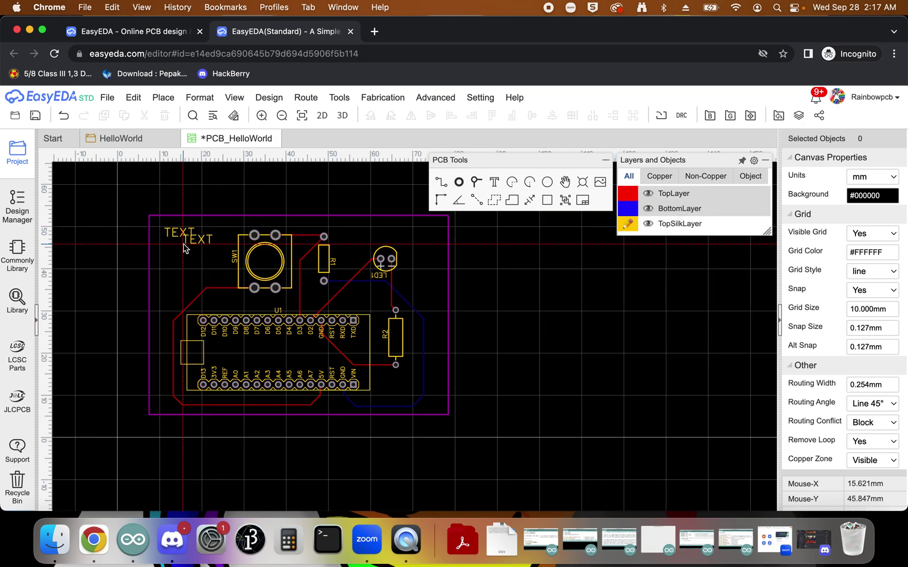
{"action": "double_click", "coordinate": [180, 235]}
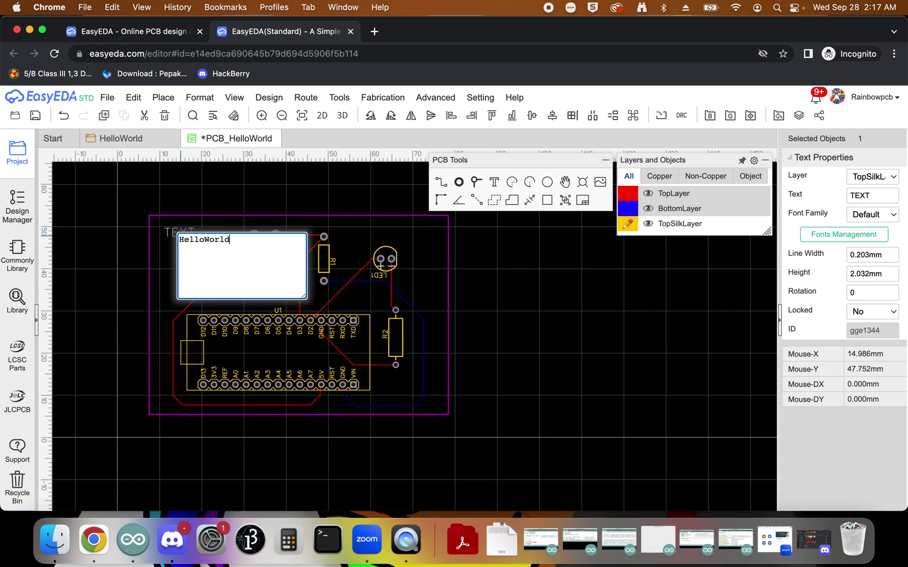
{"action": "key", "text": "Return"}
{"action": "left_click", "coordinate": [176, 232]}
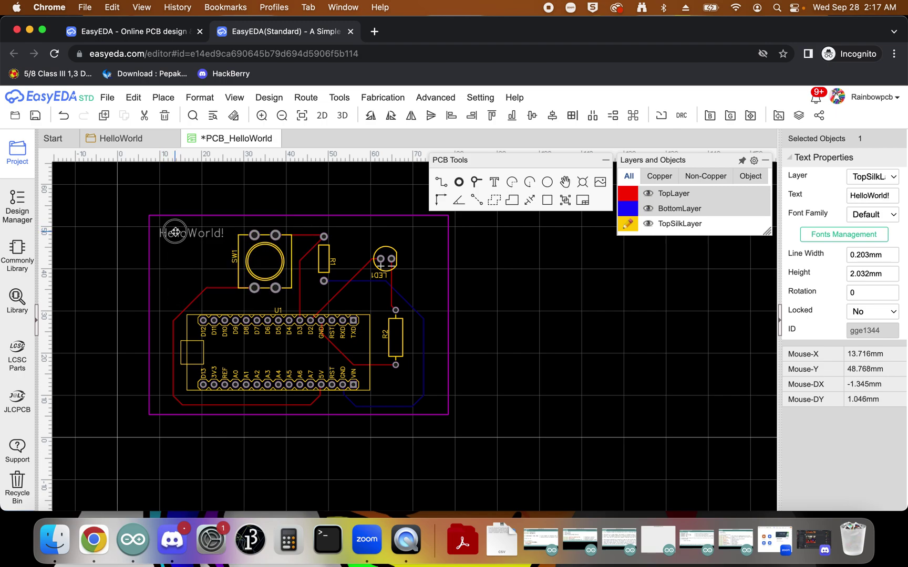
Save the PCB design and open its 3D rendering
{"action": "left_click", "coordinate": [128, 249]}
{"action": "key", "text": "ctrl+s"}
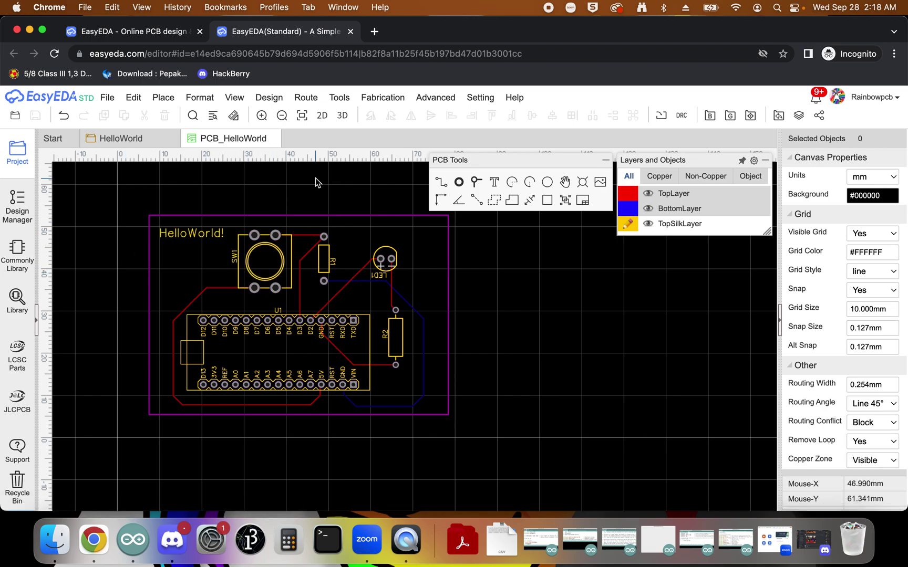
{"action": "left_click", "coordinate": [344, 117]}
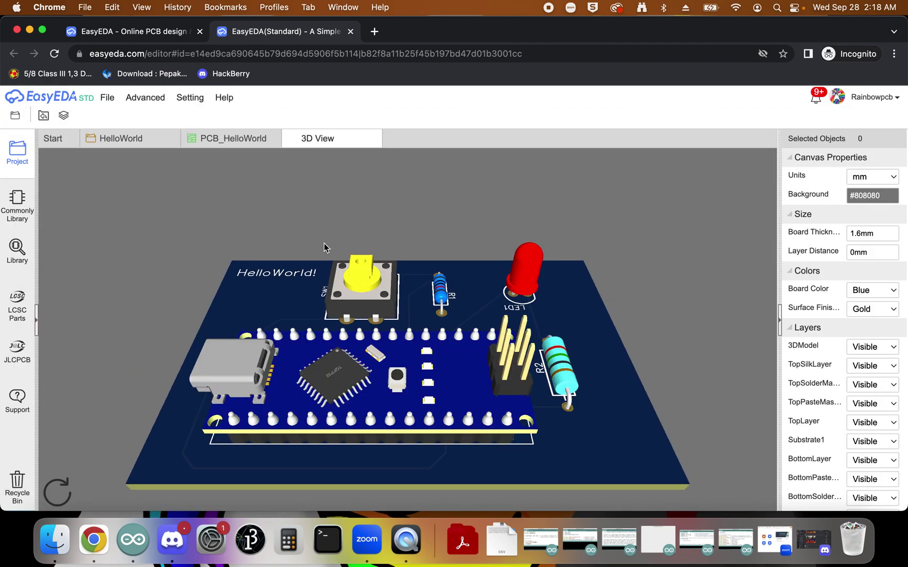
Tilt the 3D board to a top-down view, then return to the PCB layout and HelloWorld schematic
{"action": "left_click_drag", "start_coordinate": [319, 244], "coordinate": [290, 344]}
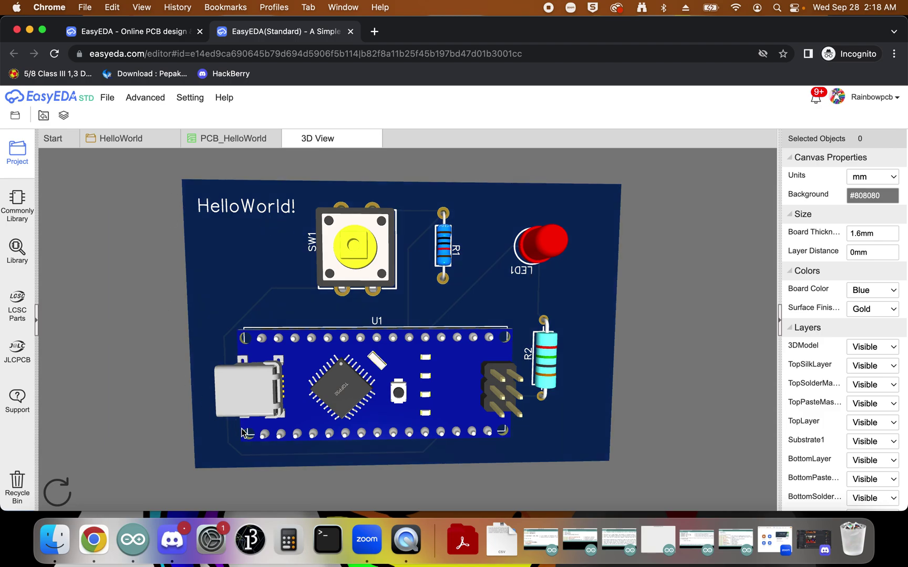
{"action": "left_click", "coordinate": [233, 137]}
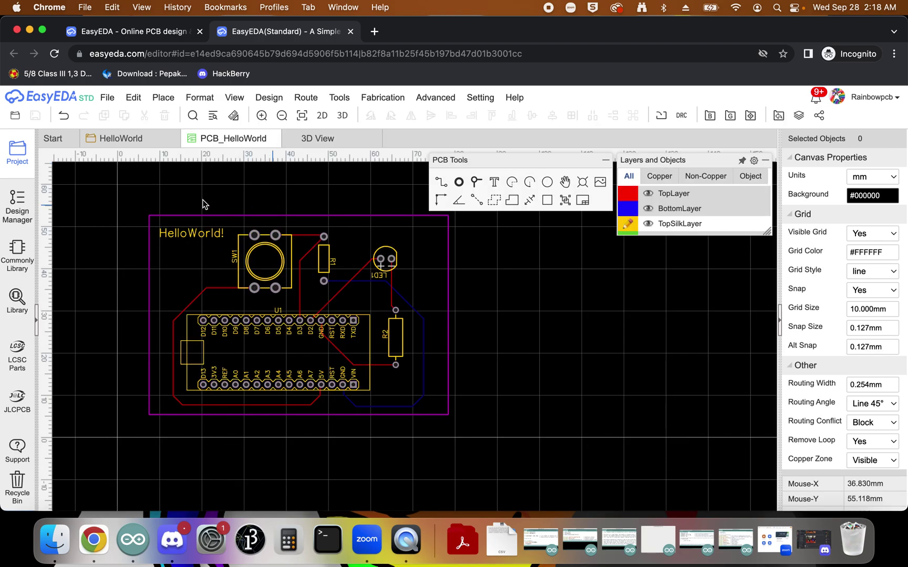
{"action": "left_click", "coordinate": [117, 140]}
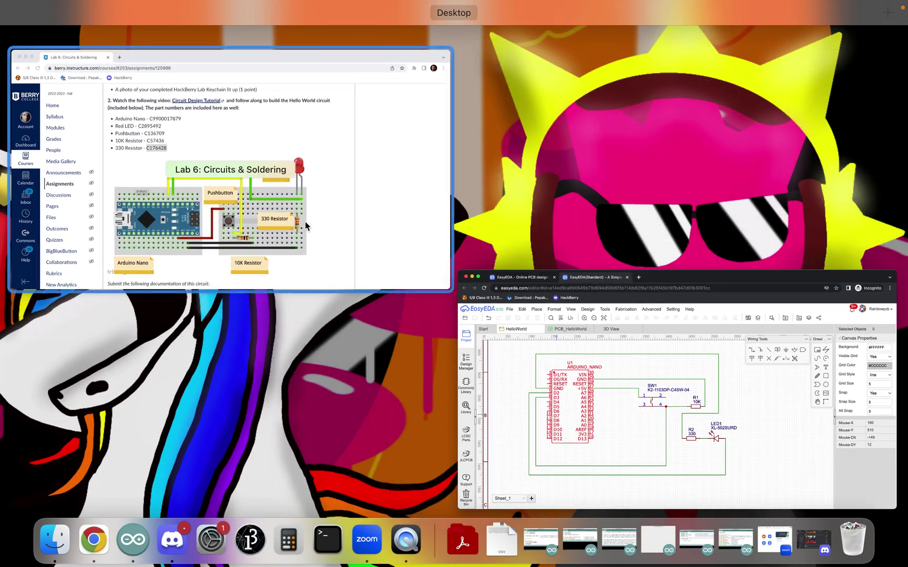
Bring up the Canvas Lab 6 page and search it for the 330 resistor part number C176428
{"action": "left_click", "coordinate": [304, 221]}
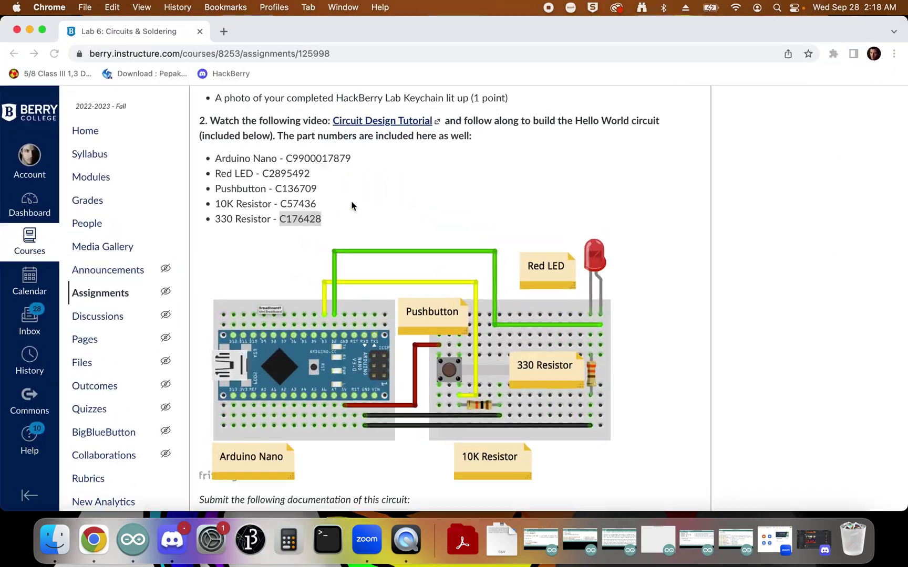
{"action": "scroll", "coordinate": [379, 205], "scroll_direction": "down", "scroll_amount": 10}
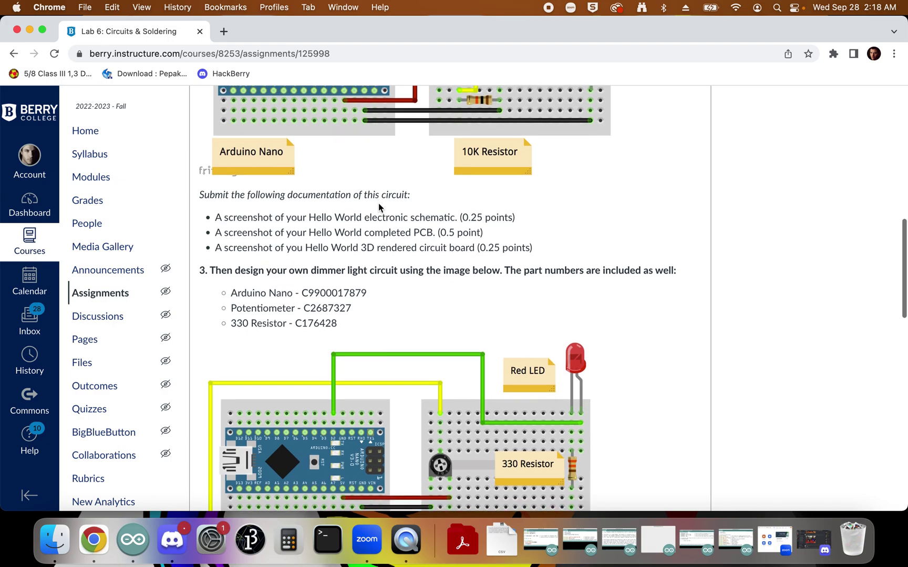
{"action": "scroll", "coordinate": [378, 203], "scroll_direction": "up", "scroll_amount": 1}
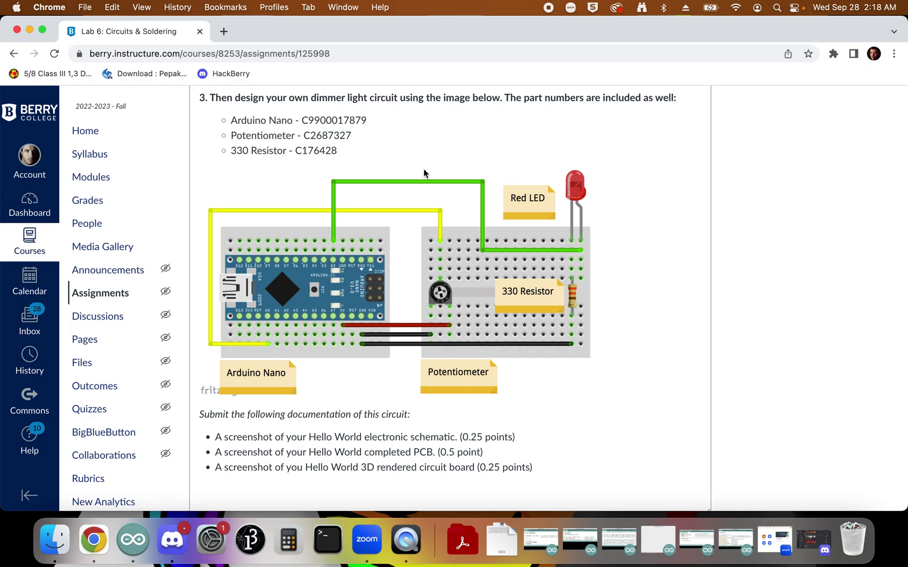
{"action": "double_click", "coordinate": [322, 156]}
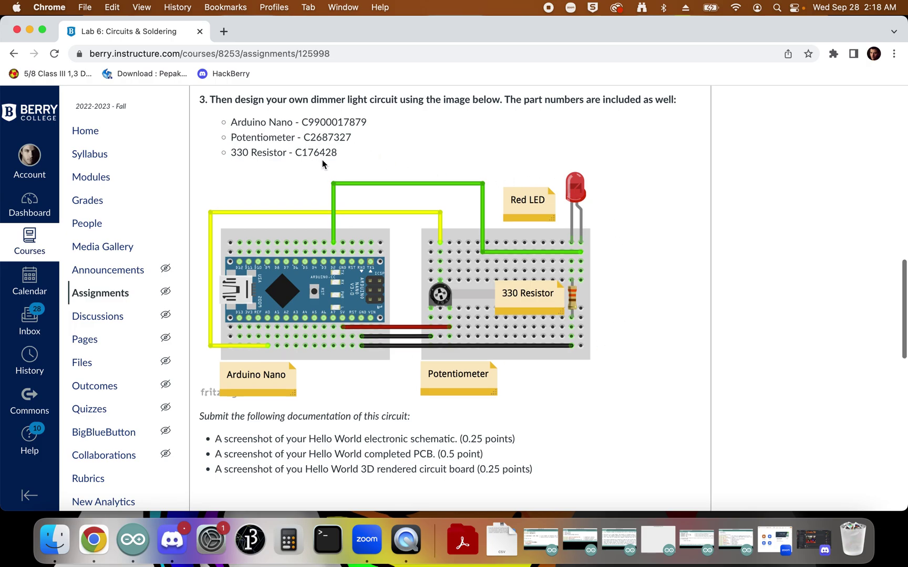
{"action": "key", "text": "super+e"}
{"action": "key", "text": "super+g"}
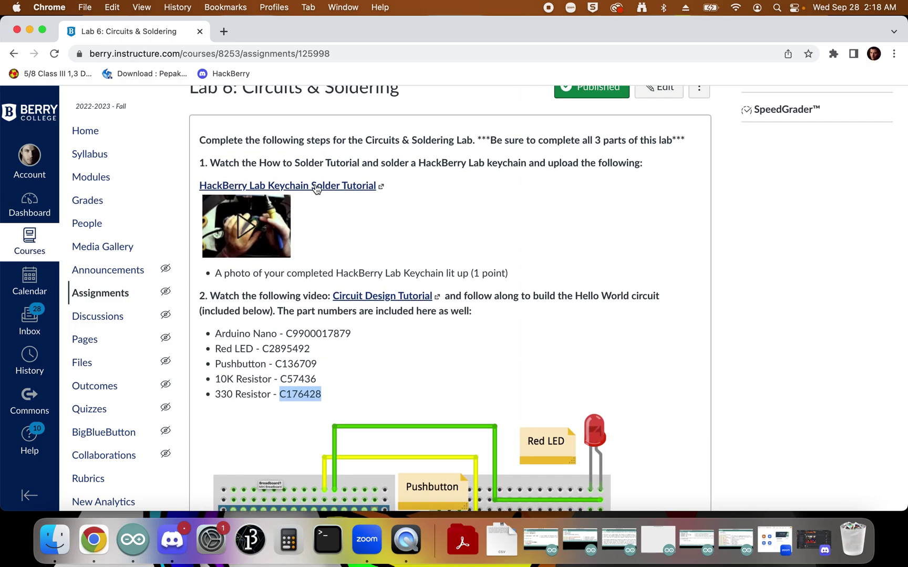
Scroll down to section 3's dimmer light circuit diagram and parts list
{"action": "scroll", "coordinate": [337, 253], "scroll_direction": "down", "scroll_amount": 5}
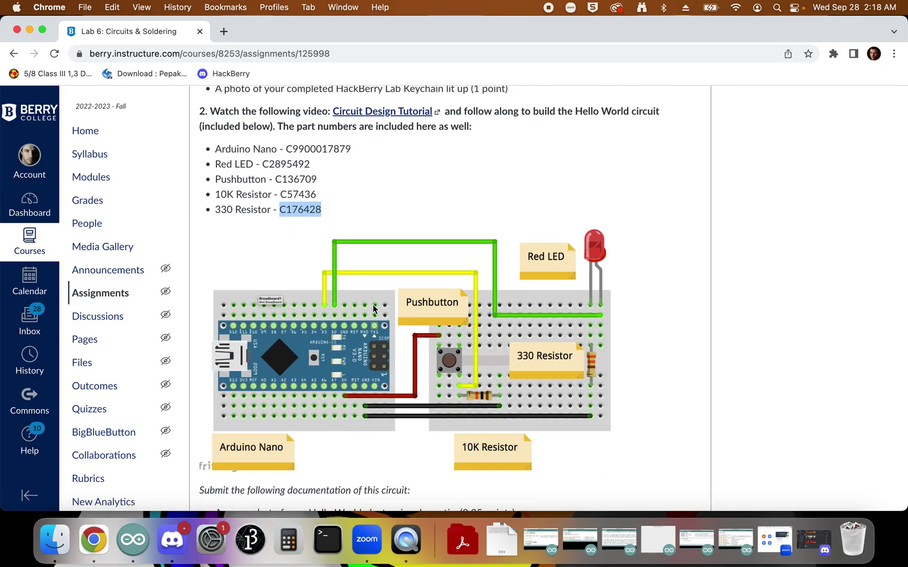
{"action": "scroll", "coordinate": [367, 336], "scroll_direction": "down", "scroll_amount": 10}
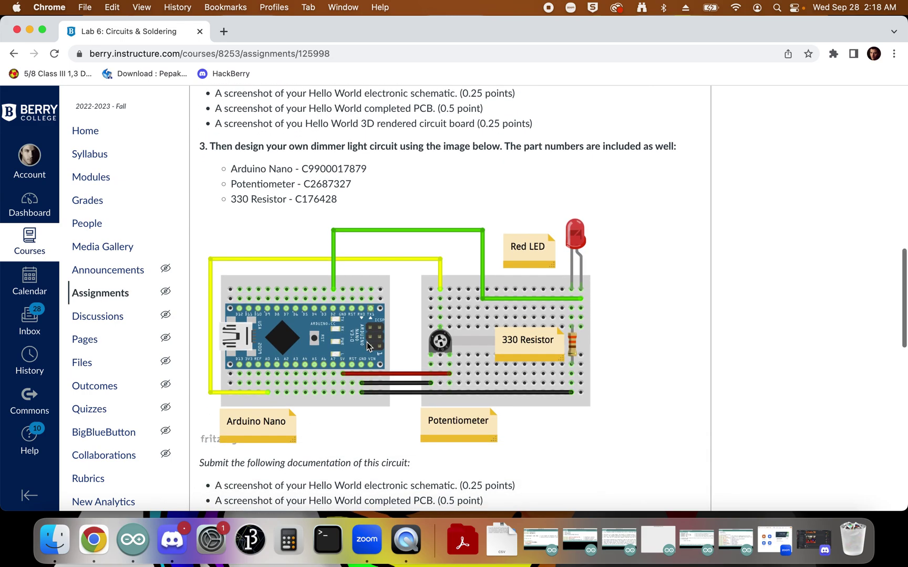
{"action": "scroll", "coordinate": [328, 288], "scroll_direction": "down", "scroll_amount": 1}
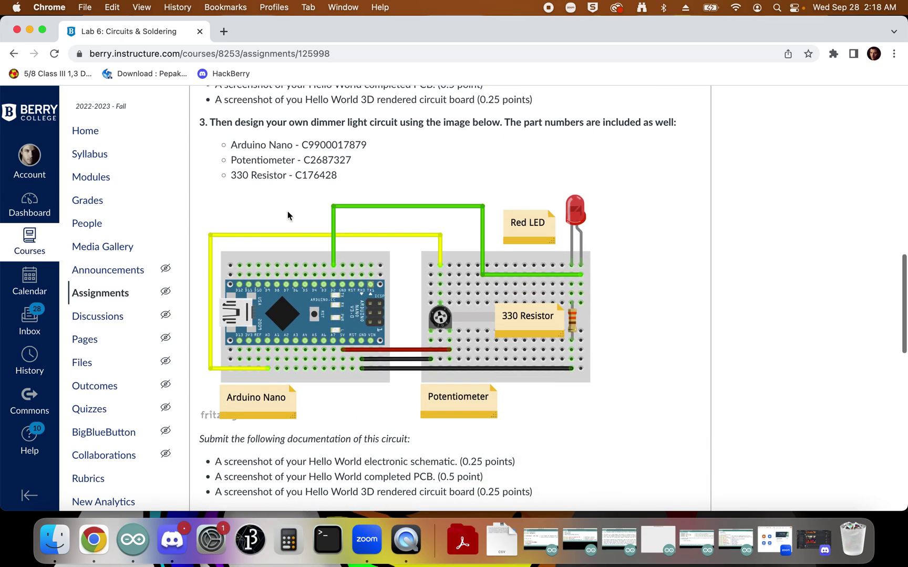